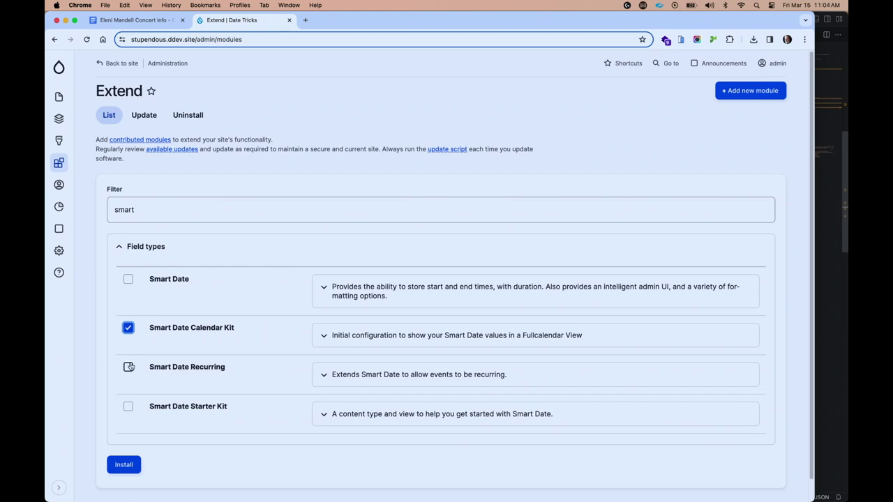
# Install the Smart Date Recurring module together with the already selected Smart Date Calendar Kit, accepting the required dependent modules.
pyautogui.click(129, 367)
pyautogui.click(127, 470)
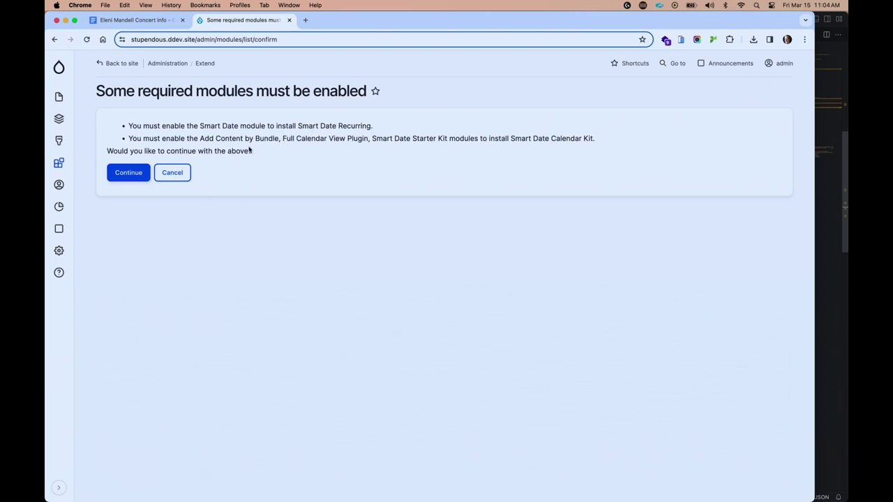
pyautogui.click(127, 179)
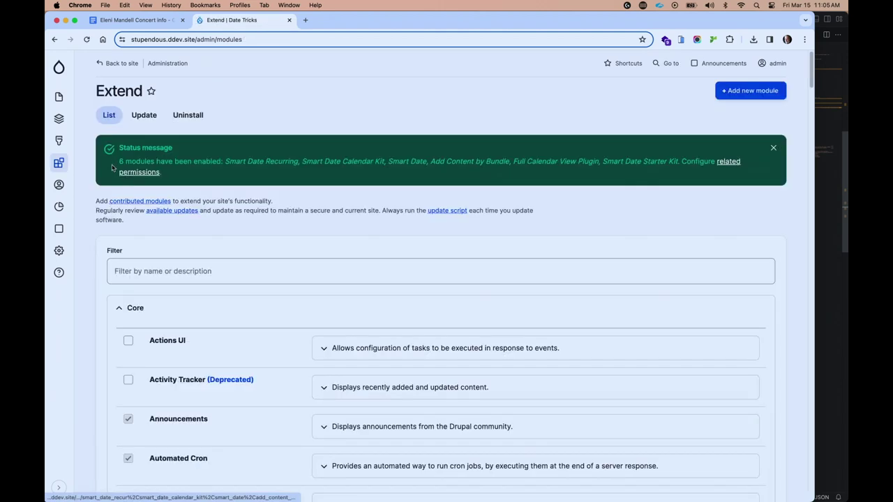
# Start a new Event content item and title it "Test Event".
pyautogui.moveTo(59, 96)
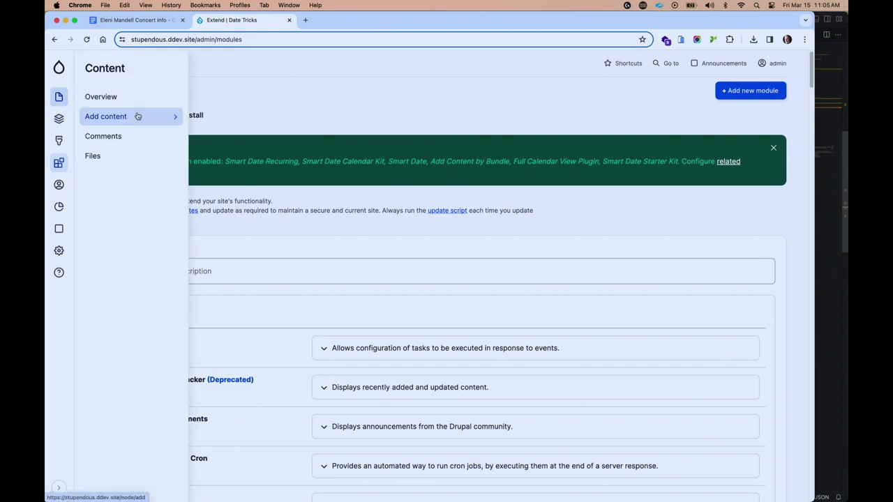
pyautogui.moveTo(138, 116)
pyautogui.click(220, 157)
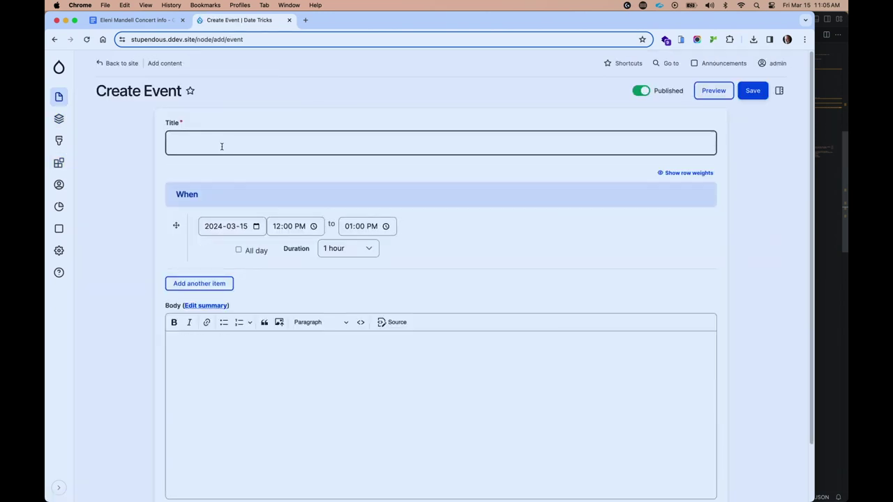
pyautogui.click(221, 143)
pyautogui.click(244, 188)
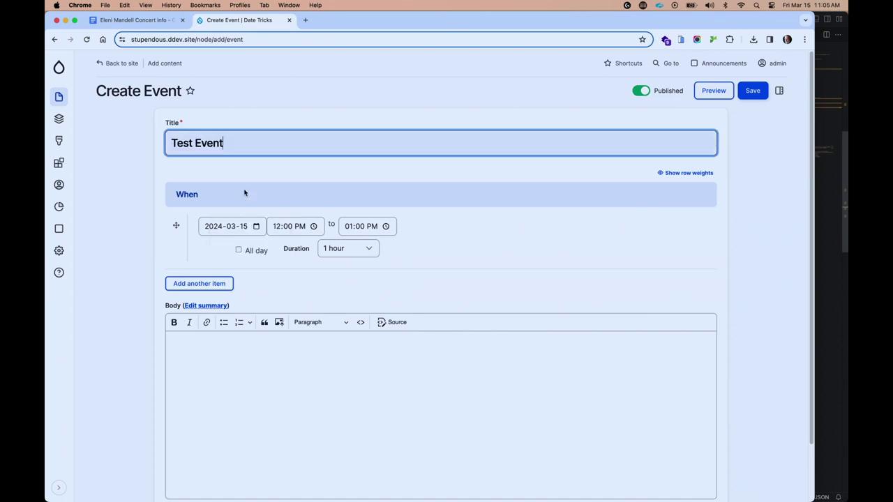
# Set the event's first date to 2024-03-16, starting at 02:00 PM with a duration of 90 minutes.
pyautogui.click(256, 227)
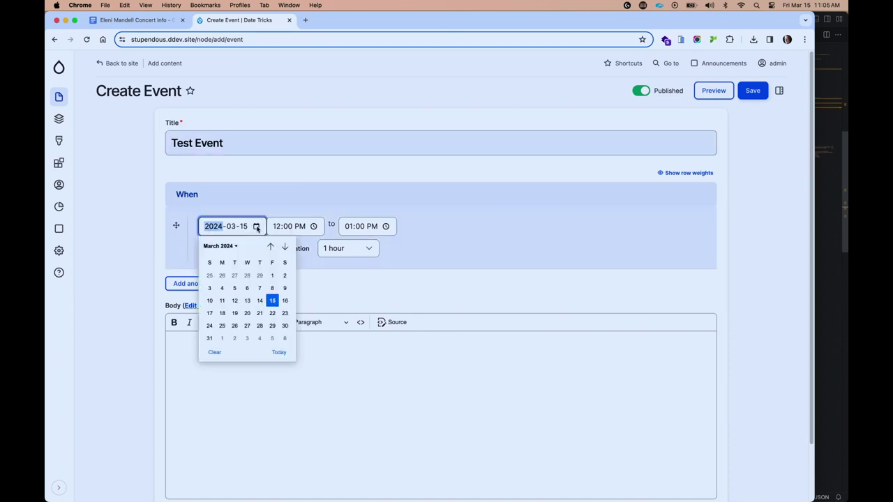
pyautogui.click(285, 301)
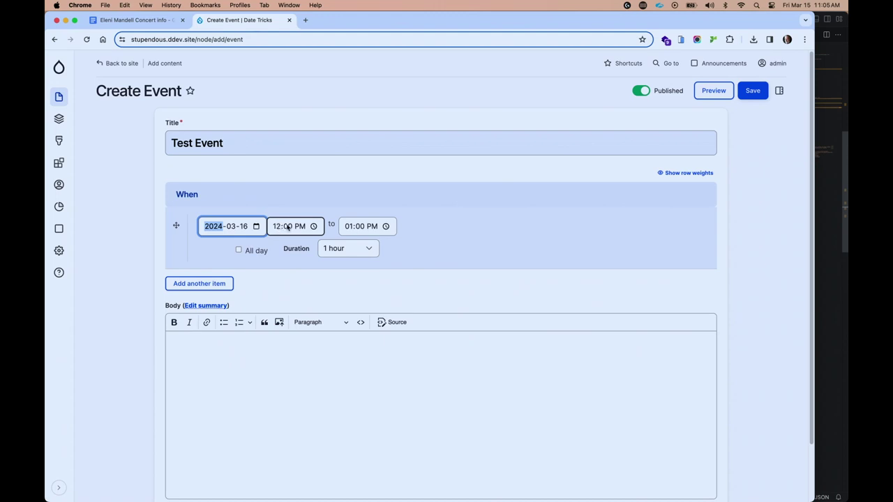
pyautogui.click(277, 227)
pyautogui.write('2')
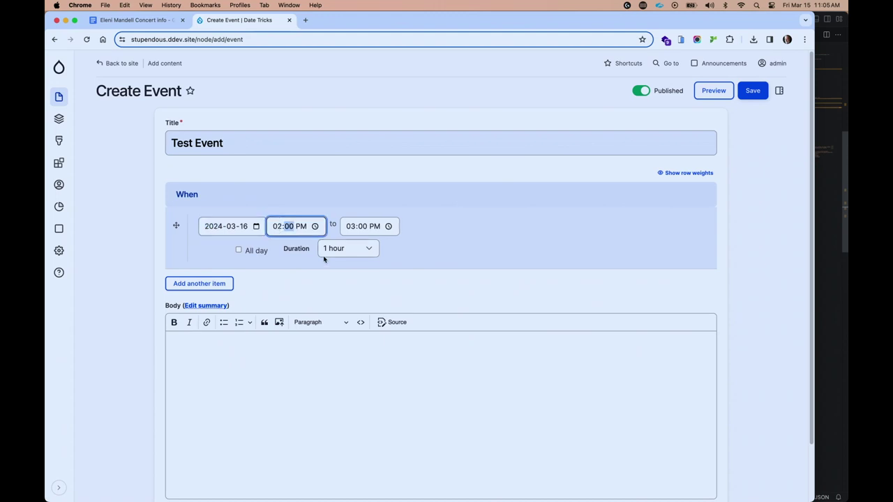
pyautogui.click(326, 253)
pyautogui.click(328, 261)
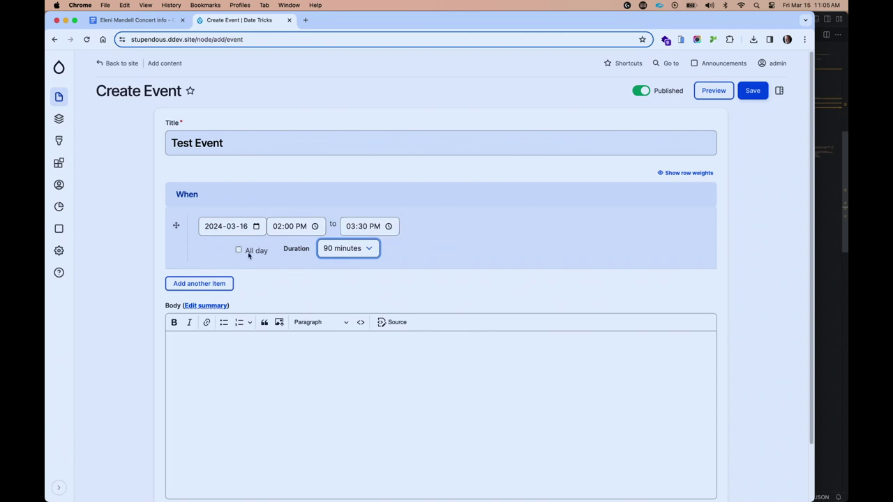
# Add a second date entry to the event's When field with the start date 2024-03-18.
pyautogui.click(213, 283)
pyautogui.write('2022')
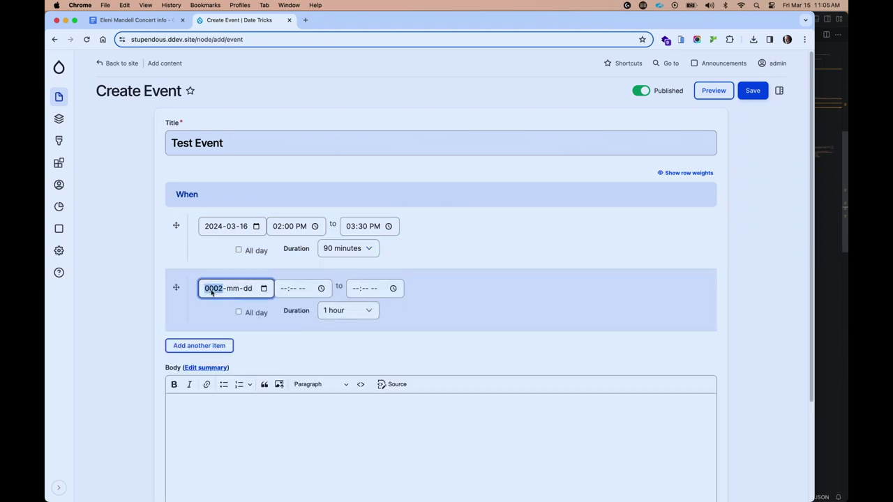
pyautogui.write('20-02-02')
pyautogui.hotkey('shift', 'Tab')
pyautogui.hotkey('shift', 'Tab')
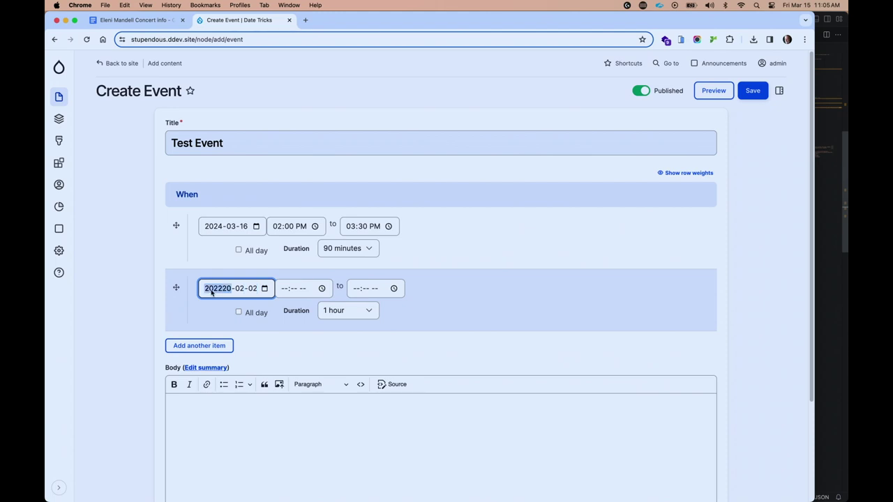
pyautogui.write('2024')
pyautogui.press('Tab')
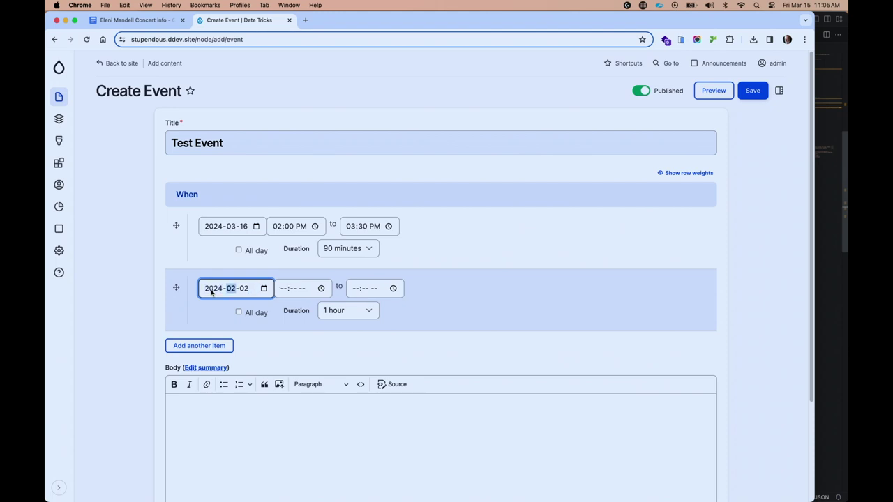
pyautogui.write('03-18')
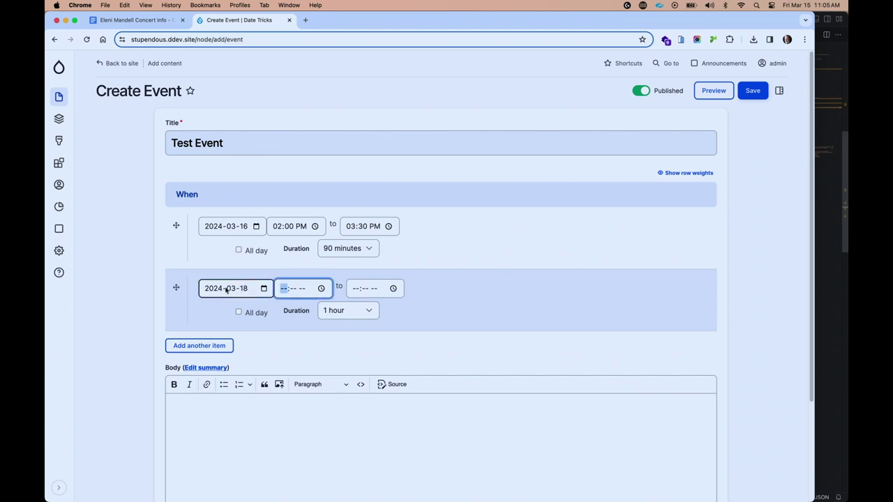
# Make the second date entry all day with the end date 2024-03-20, and save the event.
pyautogui.click(238, 312)
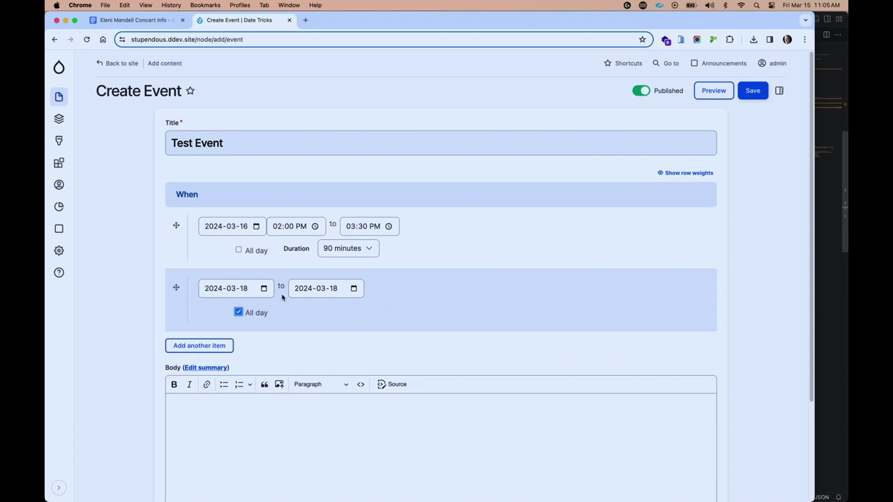
pyautogui.click(339, 293)
pyautogui.click(334, 293)
pyautogui.write('20')
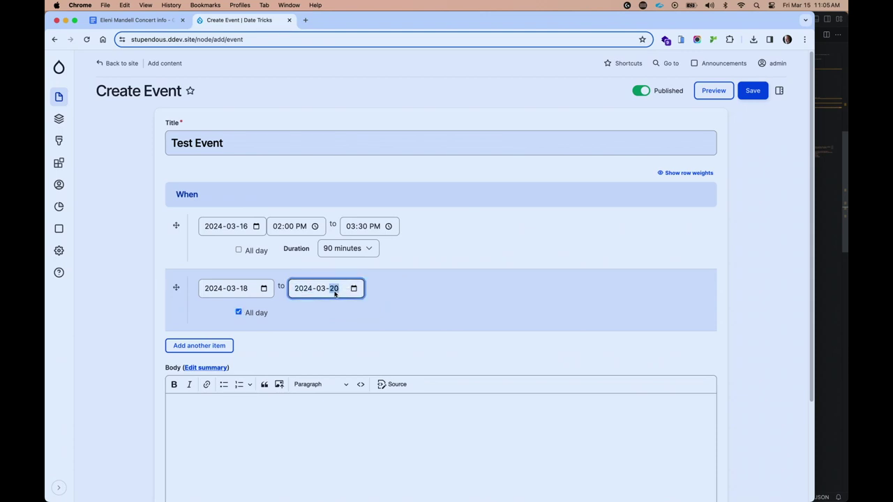
pyautogui.click(753, 91)
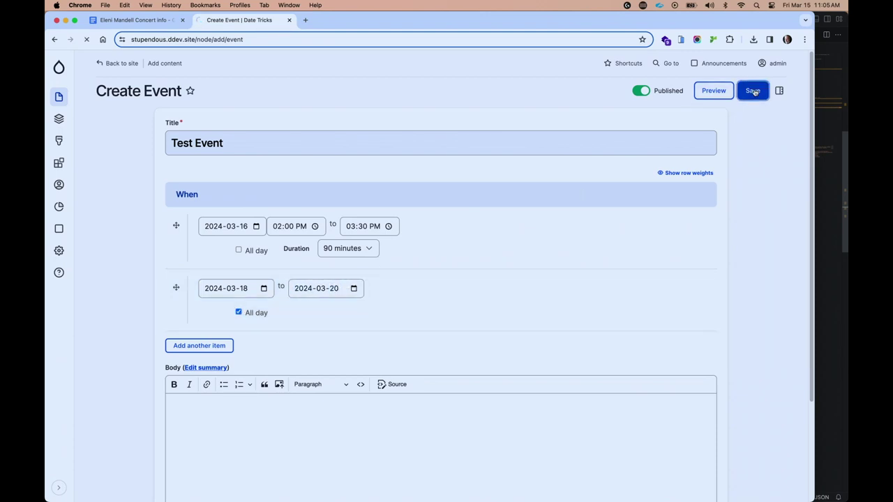
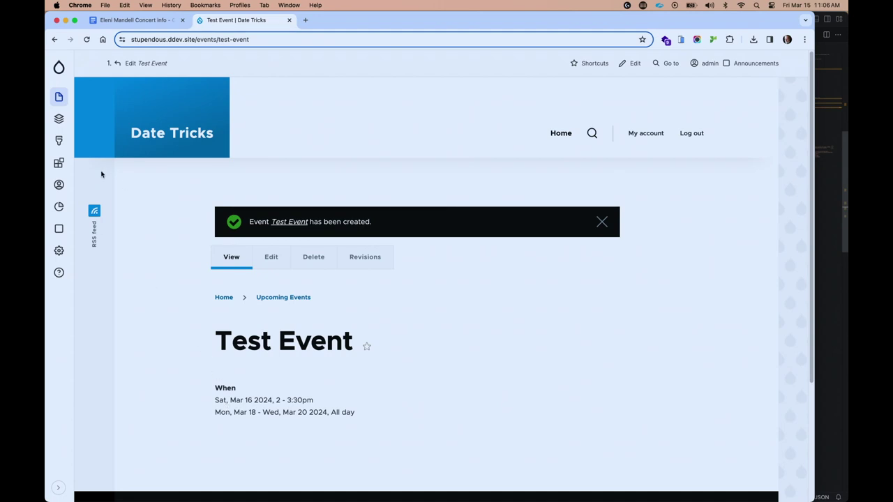
# Open the display management page of the Event content type in a new browser tab.
pyautogui.moveTo(60, 249)
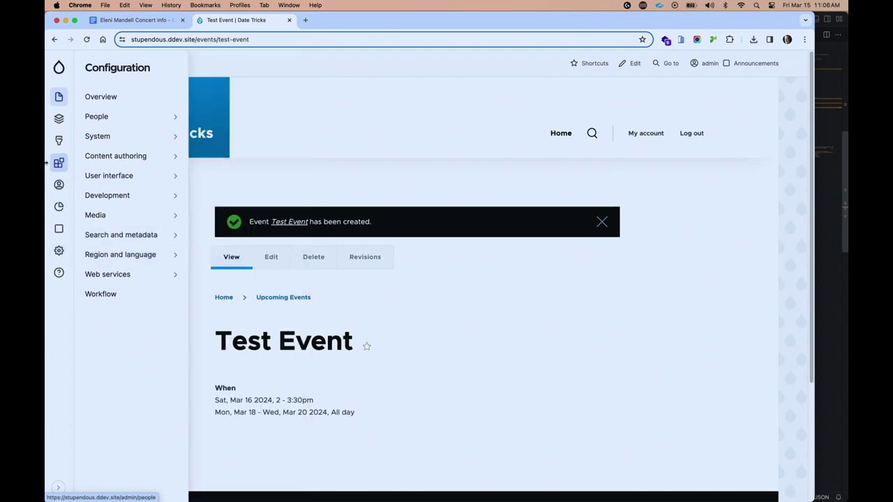
pyautogui.moveTo(57, 134)
pyautogui.moveTo(59, 118)
pyautogui.moveTo(124, 198)
pyautogui.moveTo(258, 176)
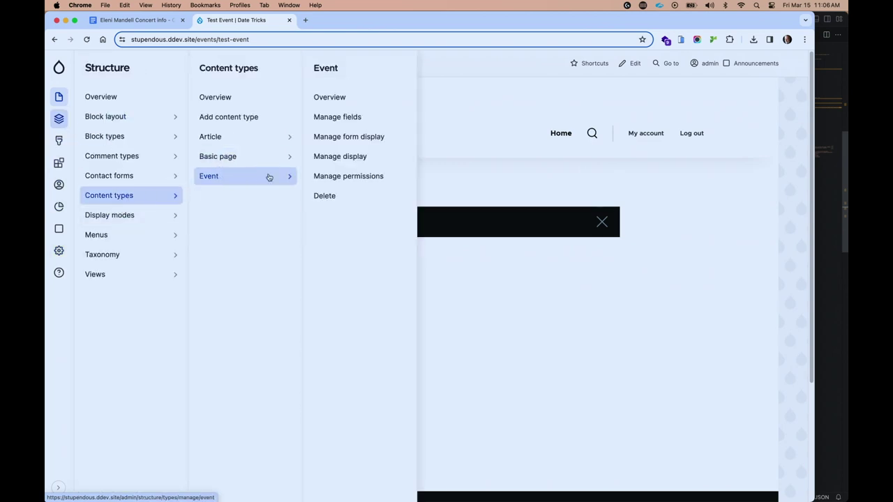
pyautogui.click(351, 157)
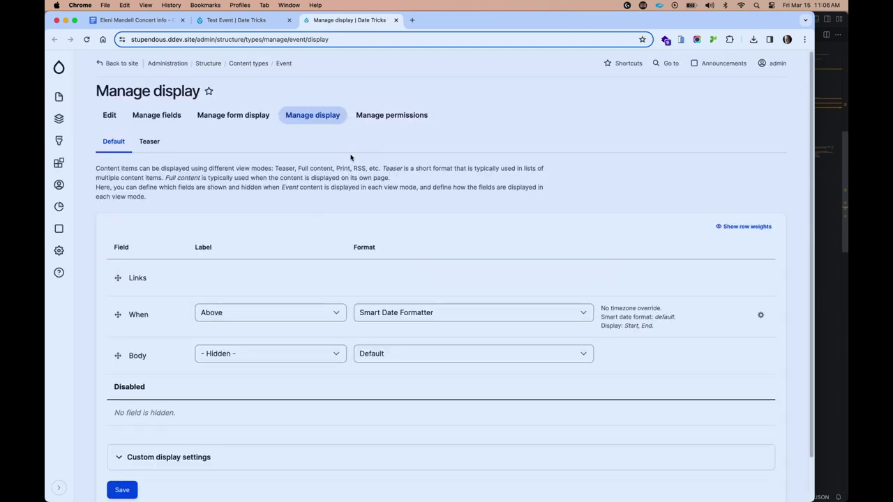
# Set the When field's Smart Date format to Compact and save the Event display settings.
pyautogui.click(761, 314)
pyautogui.scroll(-3, 494, 401)
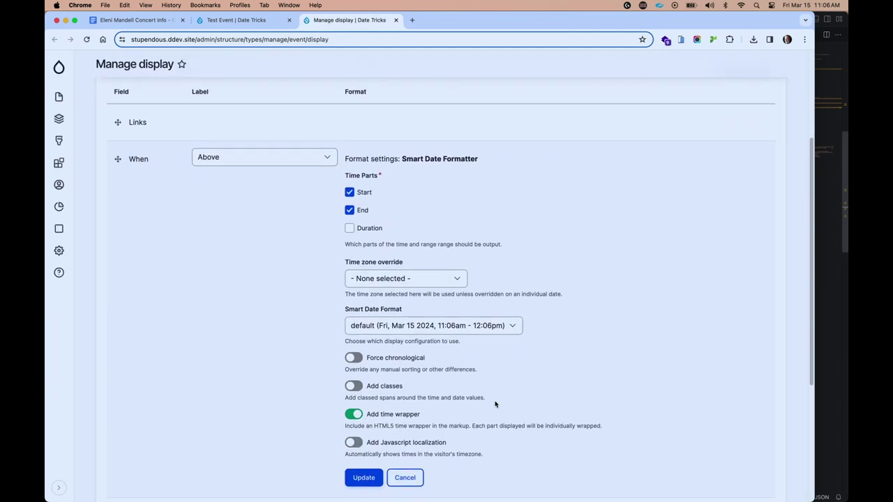
pyautogui.click(452, 319)
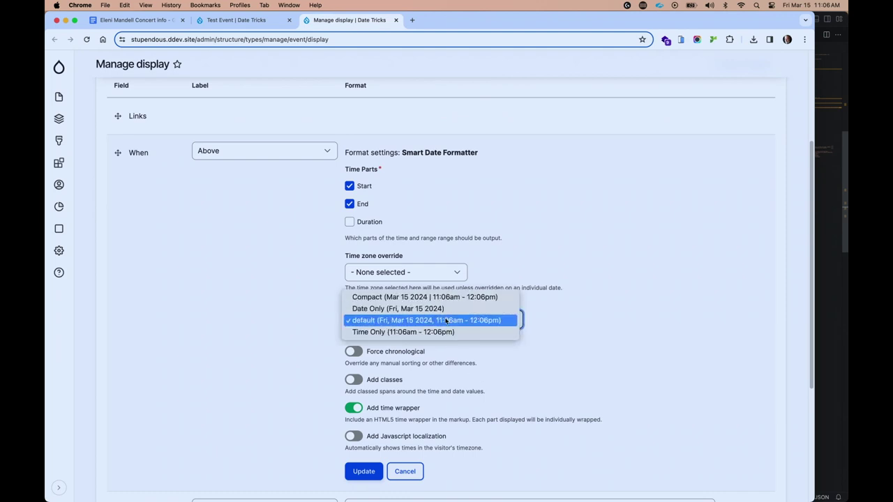
pyautogui.click(452, 297)
pyautogui.click(357, 472)
pyautogui.click(114, 444)
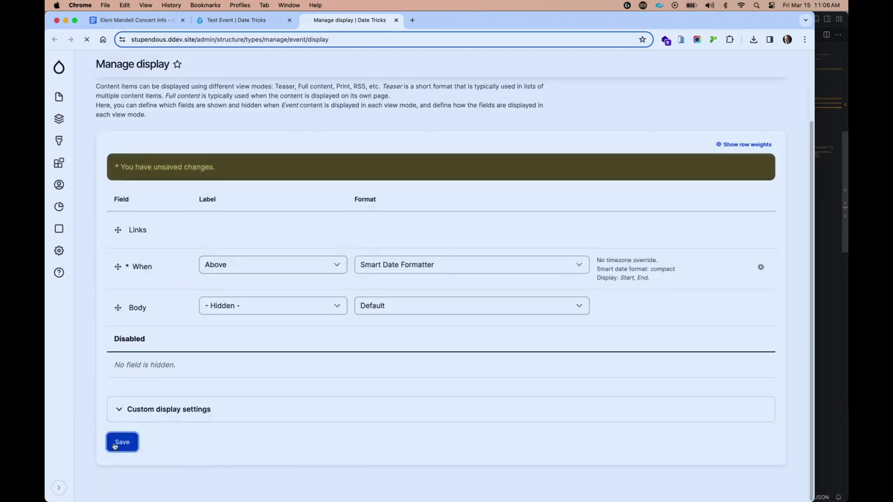
# Reload the Test Event page to check its date format, and view the upcoming and past event listings.
pyautogui.click(252, 21)
pyautogui.press('super+r')
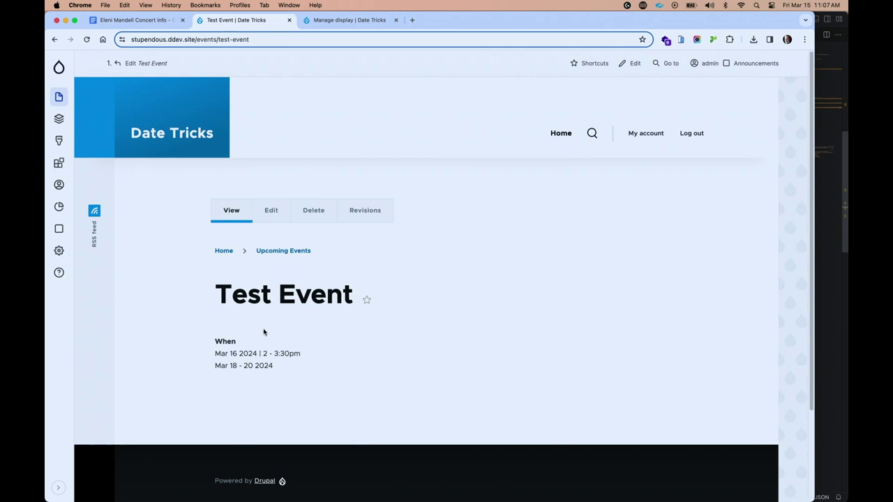
pyautogui.click(292, 251)
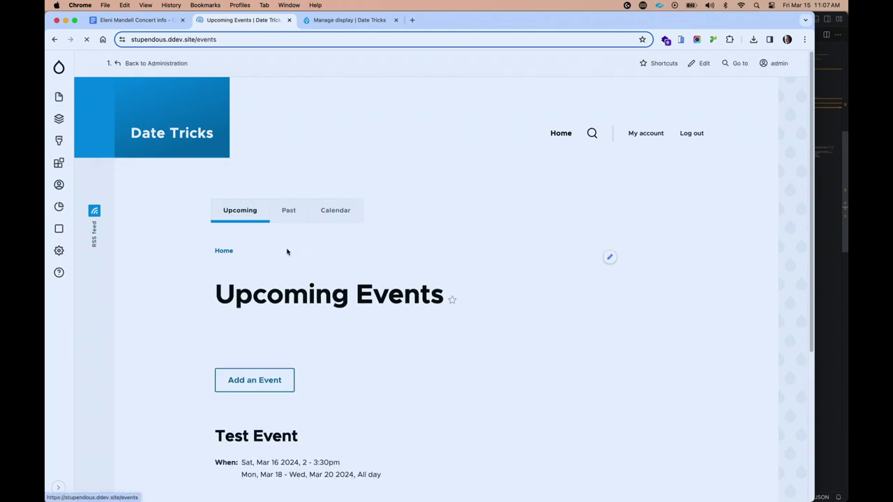
pyautogui.scroll(-2, 355, 368)
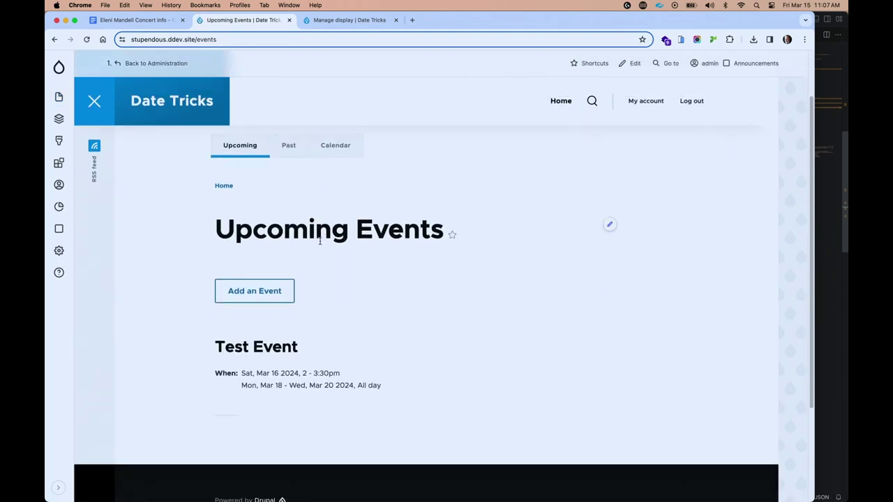
pyautogui.click(286, 150)
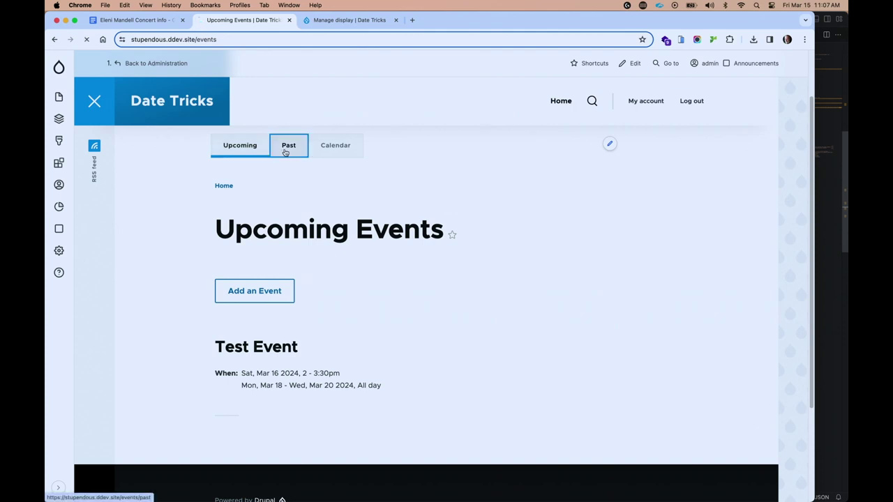
# Reschedule the 2 PM Test Event from March 16 to March 22 on the events calendar and save the change.
pyautogui.click(330, 212)
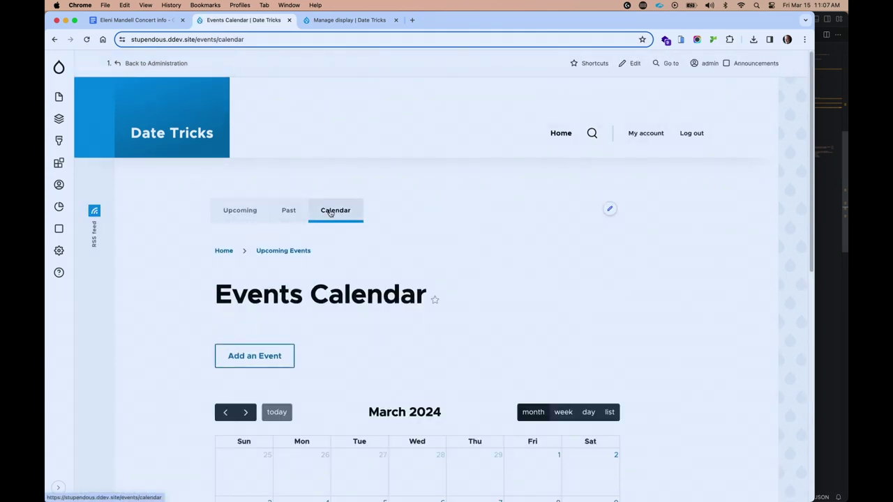
pyautogui.scroll(-5, 393, 279)
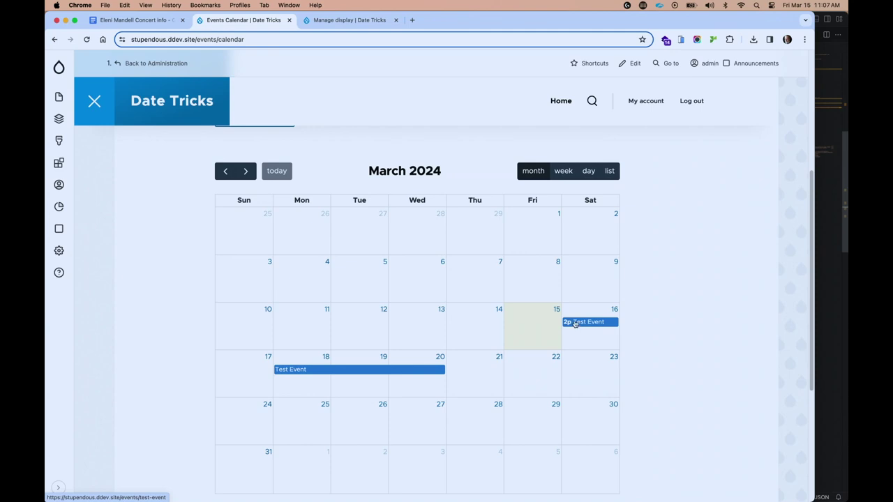
pyautogui.moveTo(575, 323); pyautogui.dragTo(509, 377)
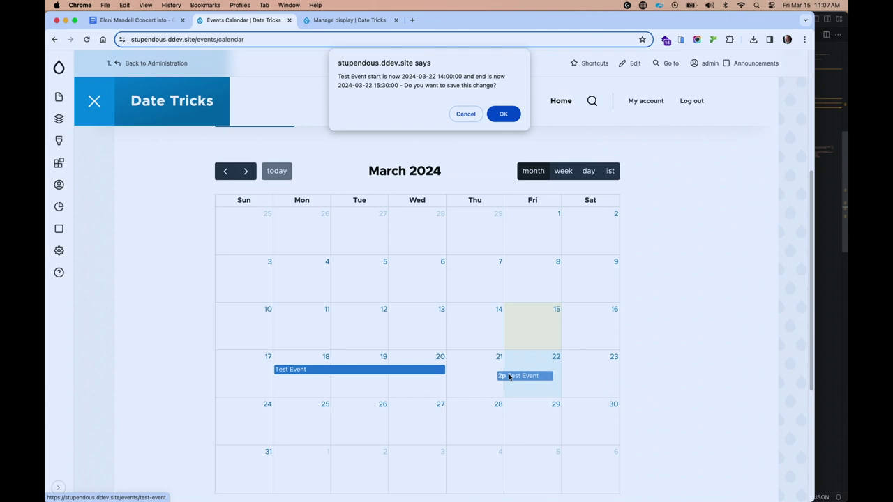
pyautogui.press('Return')
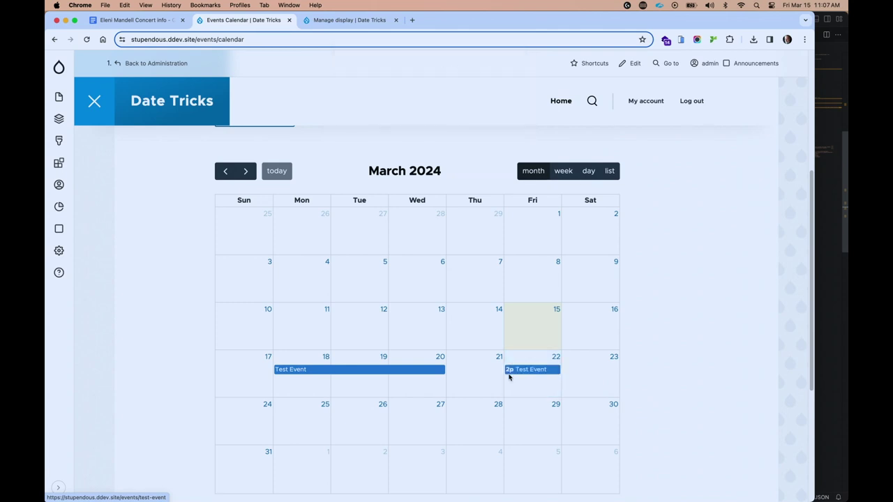
# Show the day view for March 22, 2024, move Test Event to 11:00–12:30 and save the change.
pyautogui.click(556, 357)
pyautogui.moveTo(404, 432); pyautogui.dragTo(403, 360)
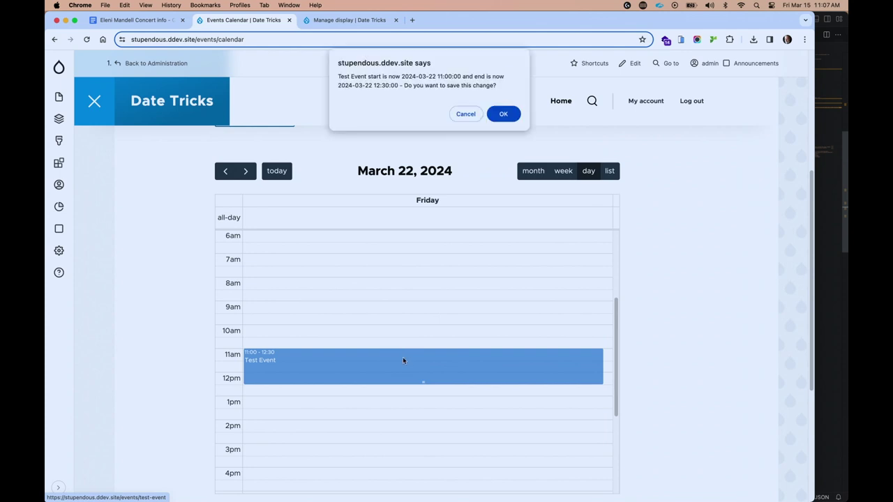
pyautogui.press('Return')
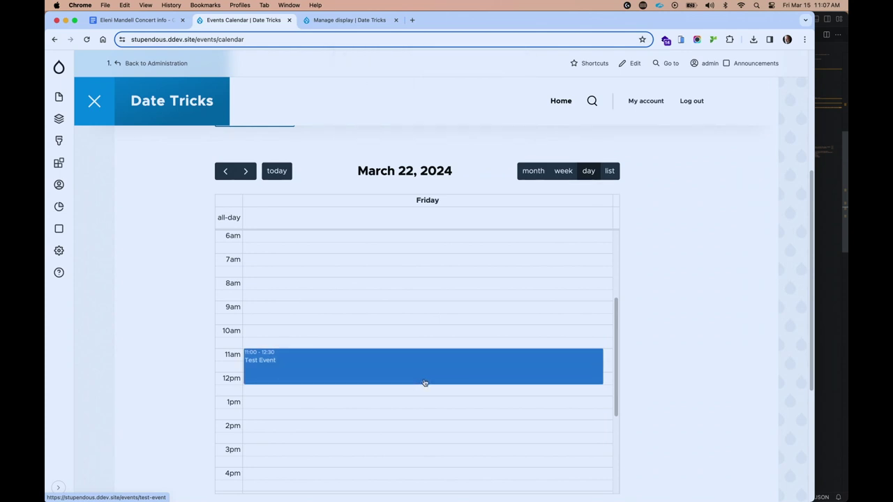
# Extend Test Event's end time to 2:00 PM, save the change and open the event's page.
pyautogui.moveTo(424, 381); pyautogui.dragTo(422, 415)
pyautogui.press('Return')
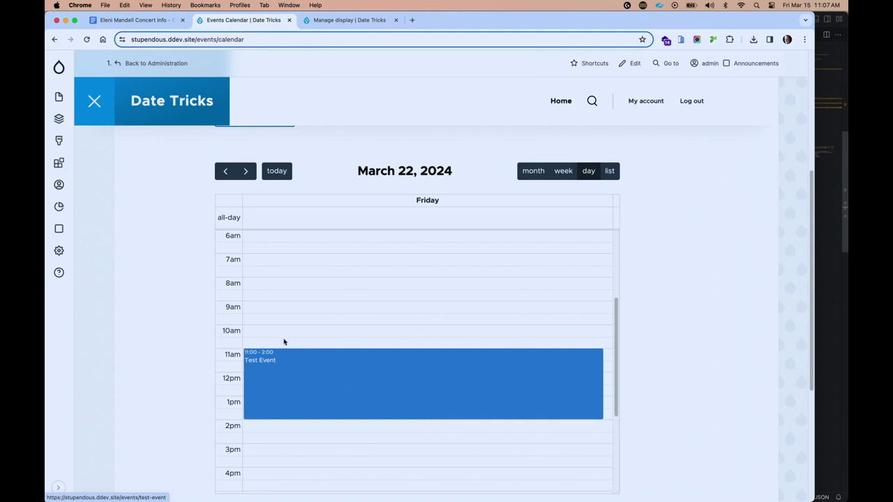
pyautogui.click(267, 362)
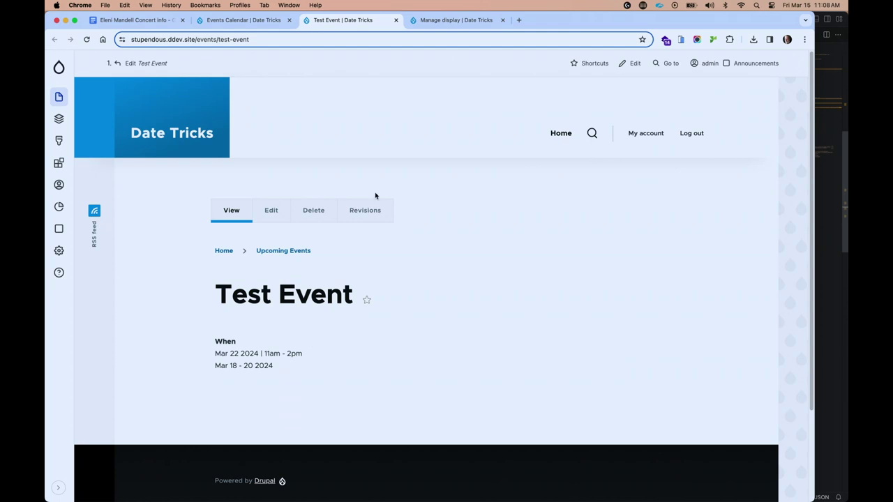
# Switch to the slideshow, show the Case 2: Monthly Meetups slide, and return to the browser.
pyautogui.hotkey('ctrl', 'Right')
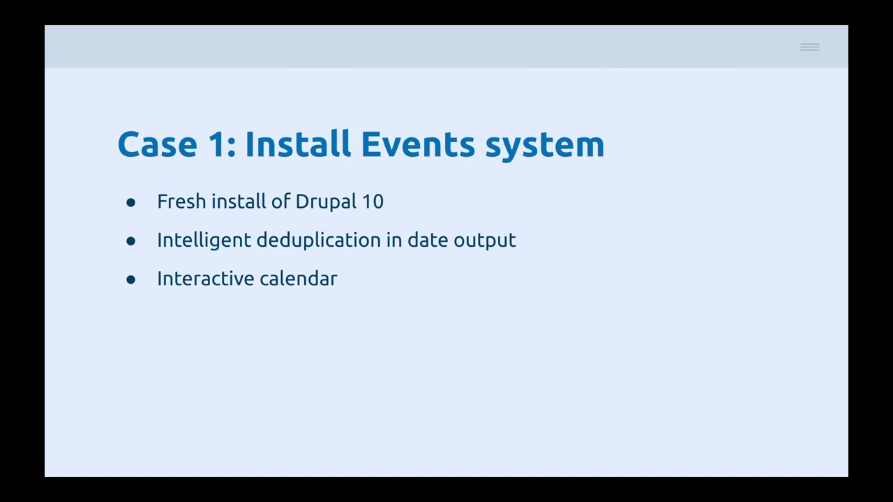
pyautogui.press('Right')
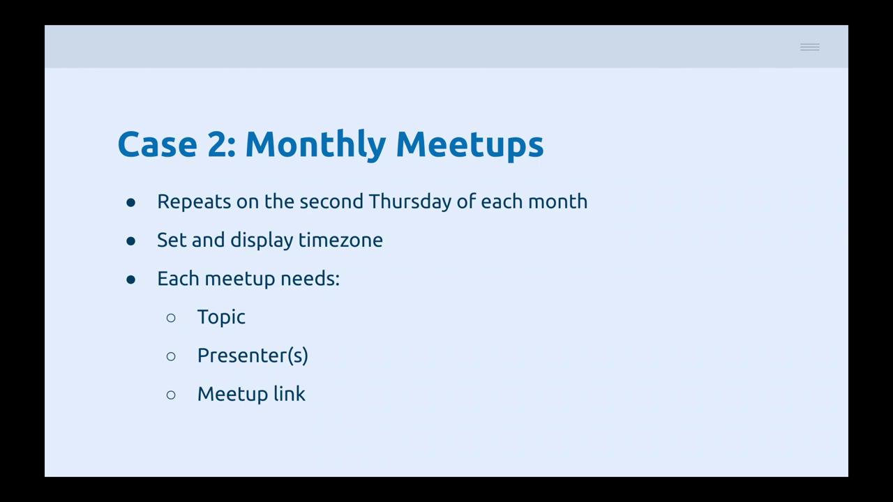
pyautogui.press('Left')
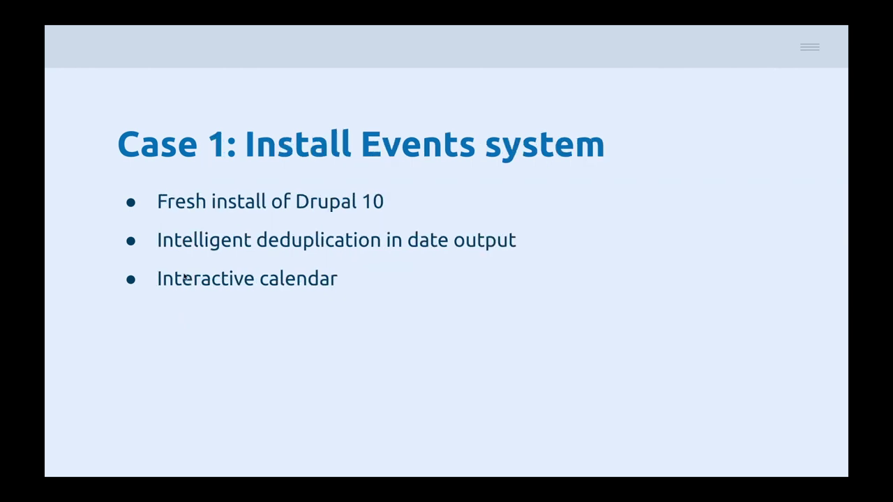
pyautogui.press('Right')
pyautogui.hotkey('ctrl', 'Left')
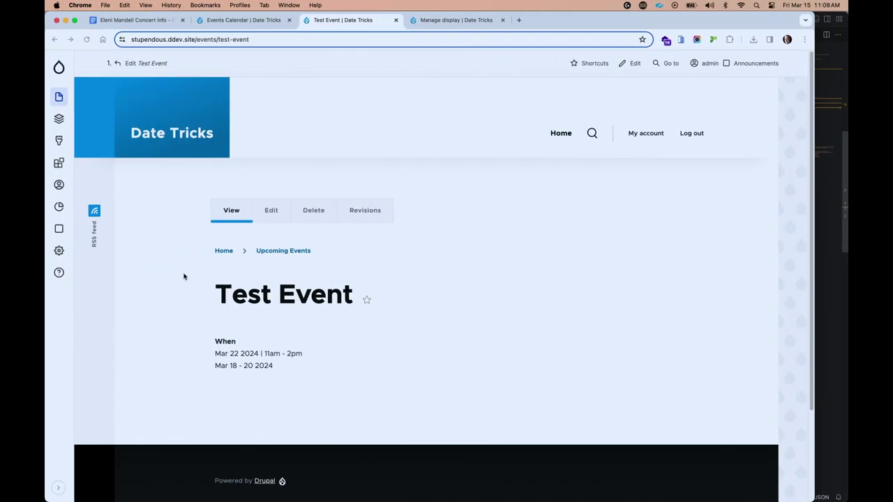
# Close the Test Event and Events Calendar pages and open the settings of the Event content type's When field.
pyautogui.press('super+w')
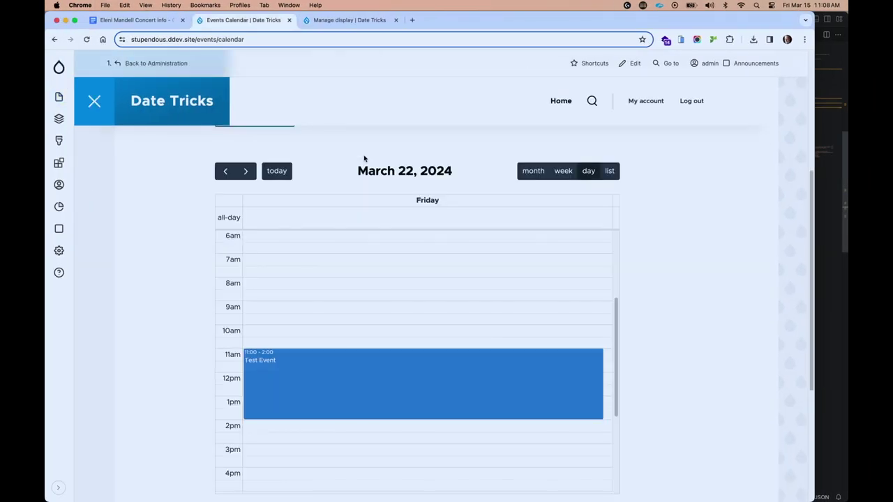
pyautogui.press('super+w')
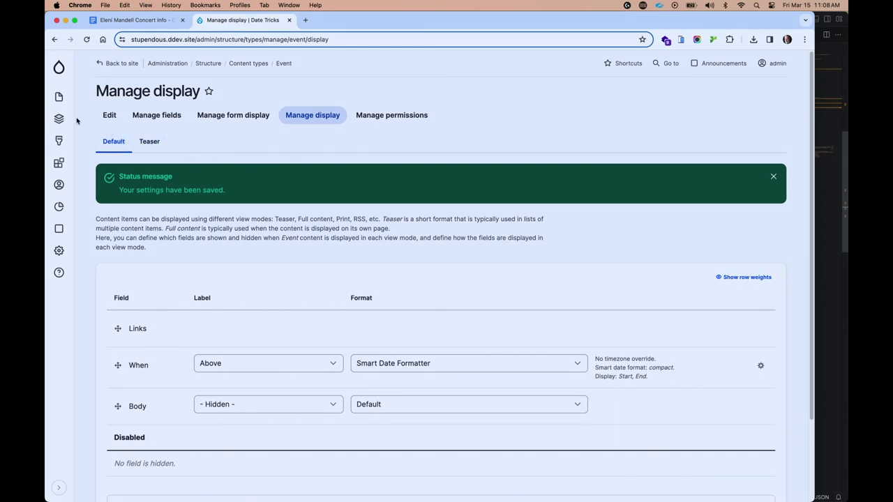
pyautogui.click(148, 116)
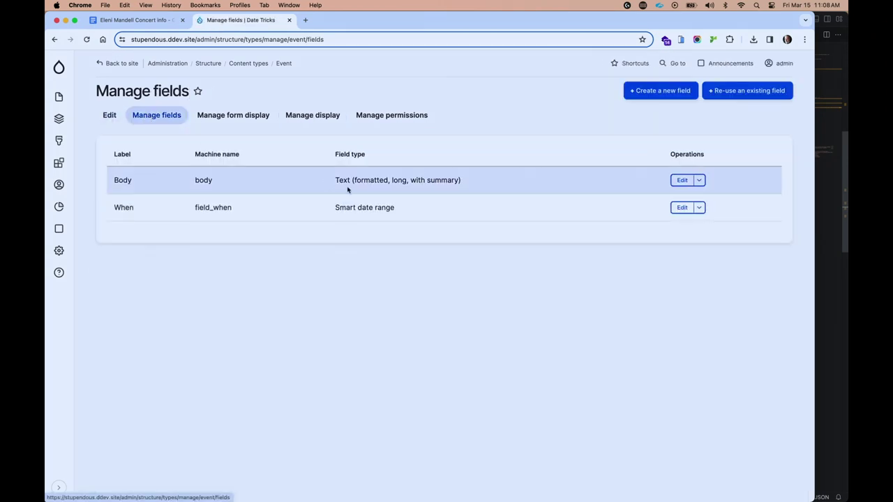
pyautogui.click(680, 208)
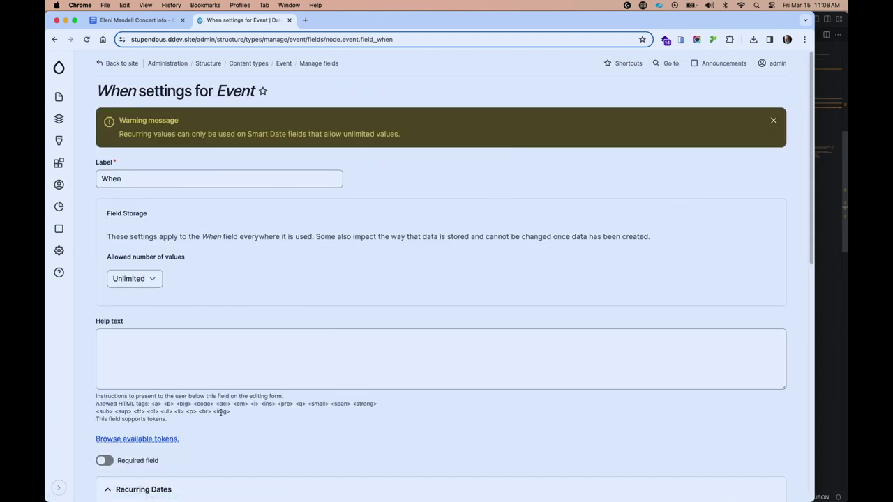
# Allow recurring date values on the When field with 6 months to extend, and save the field settings.
pyautogui.scroll(-5, 317, 328)
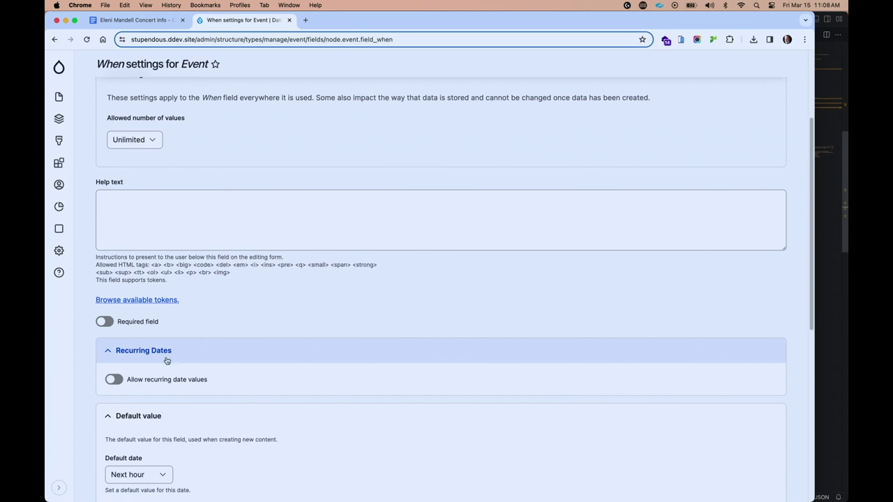
pyautogui.scroll(-3, 167, 359)
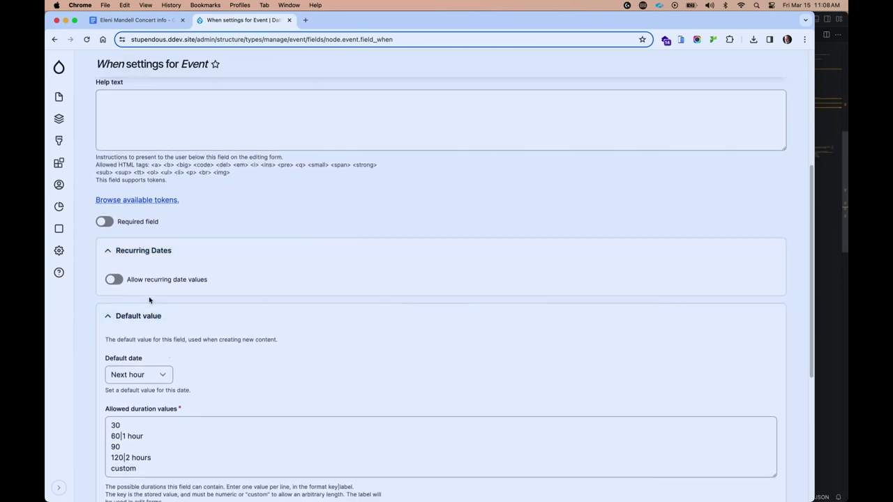
pyautogui.click(115, 279)
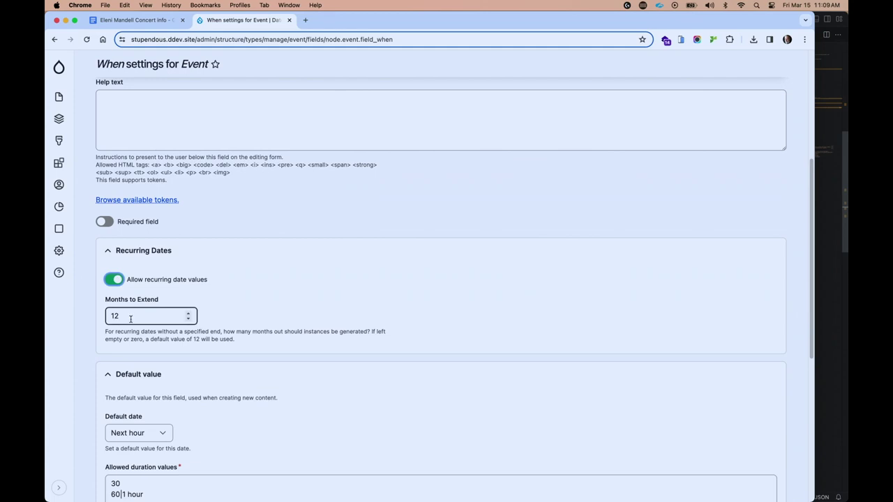
pyautogui.moveTo(125, 313); pyautogui.dragTo(90, 317)
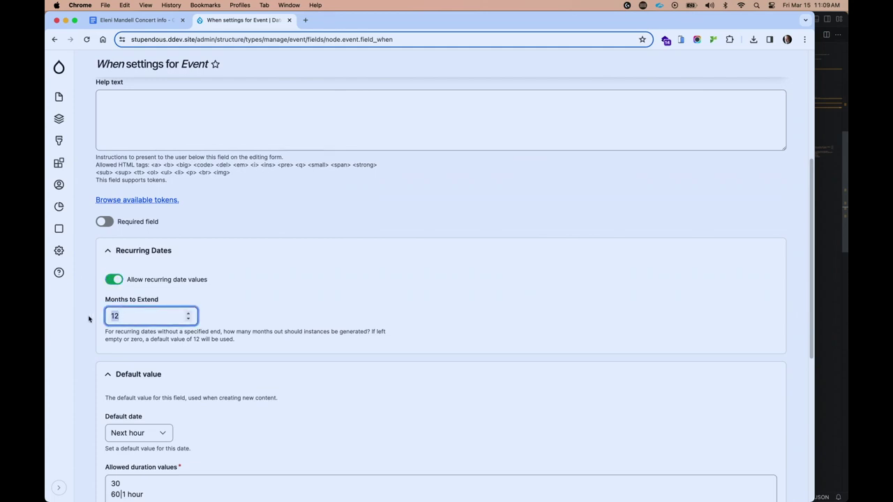
pyautogui.write('6')
pyautogui.scroll(-4, 177, 165)
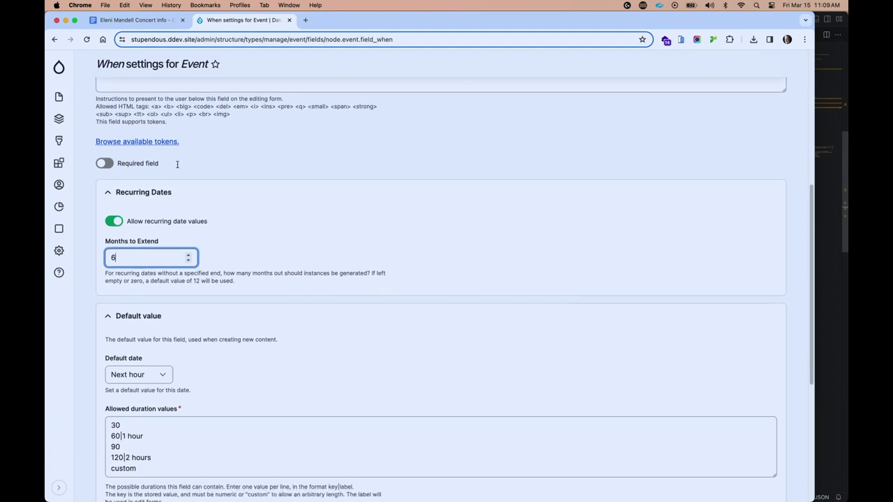
pyautogui.scroll(-6, 186, 277)
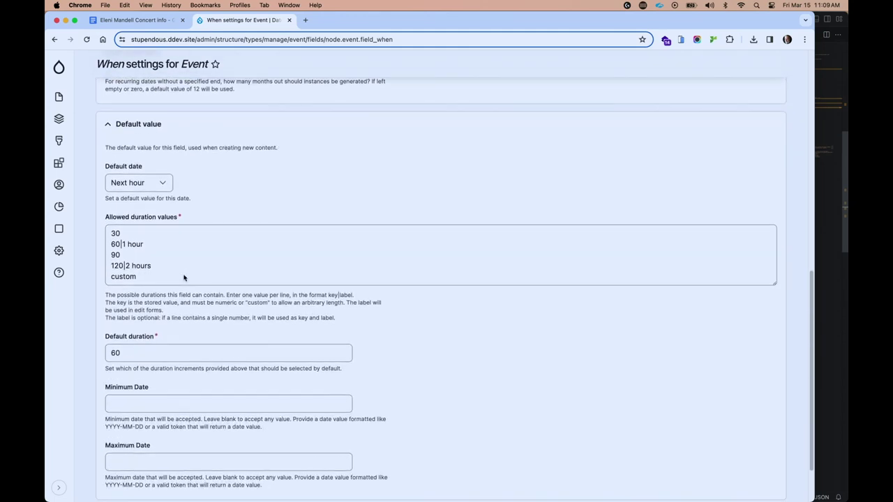
pyautogui.click(128, 456)
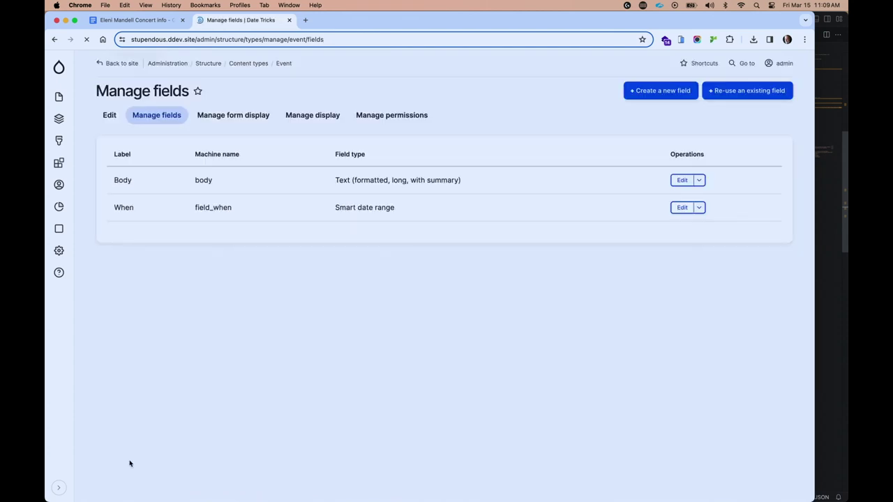
# Create and save a Monthly Meetups event from 6 to 8 PM starting 2024-02-26, repeating monthly on the second Thursday without end.
pyautogui.moveTo(61, 101)
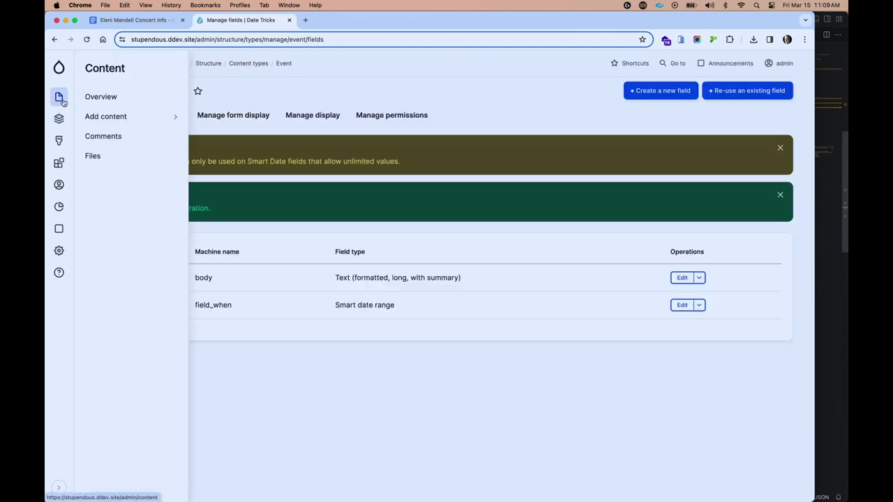
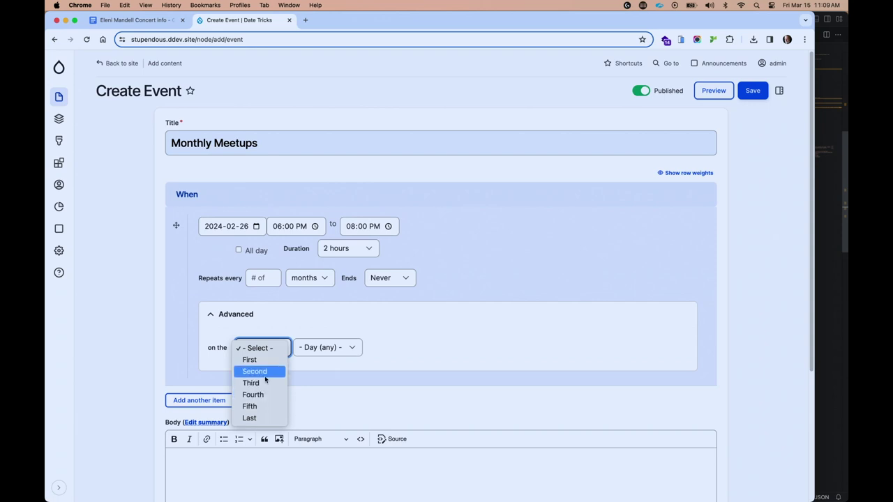
pyautogui.click(265, 375)
pyautogui.click(335, 346)
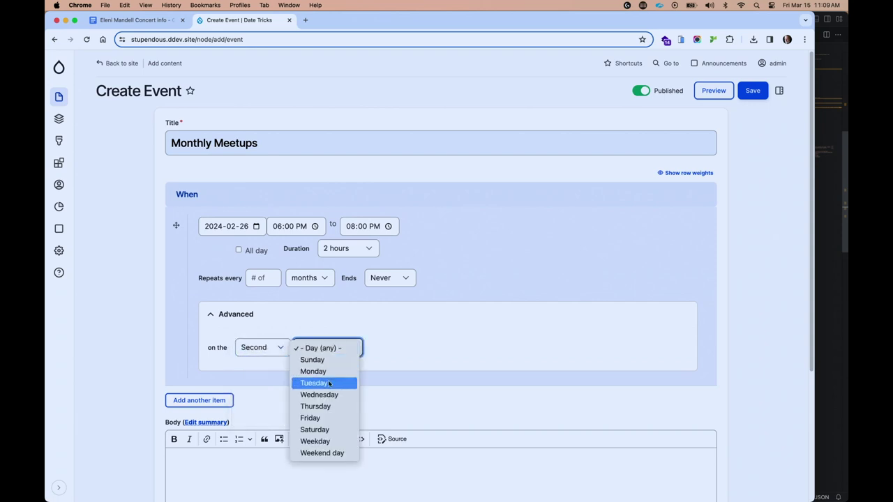
pyautogui.click(326, 407)
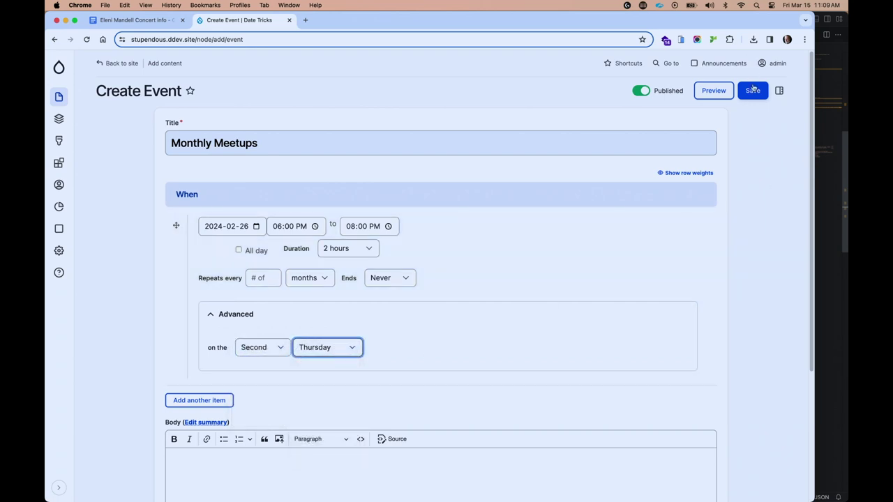
pyautogui.click(753, 91)
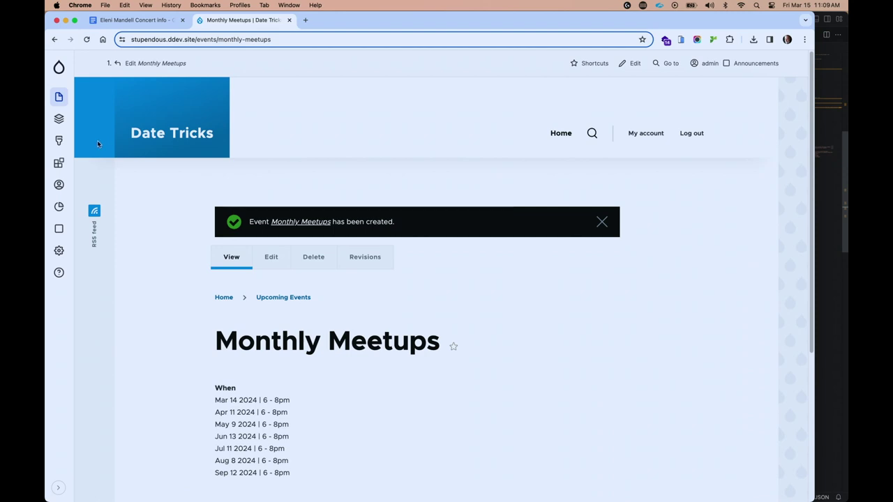
# Open the Event content type's form display in a separate tab and set the When widget to Date and time range with timezone.
pyautogui.moveTo(56, 120)
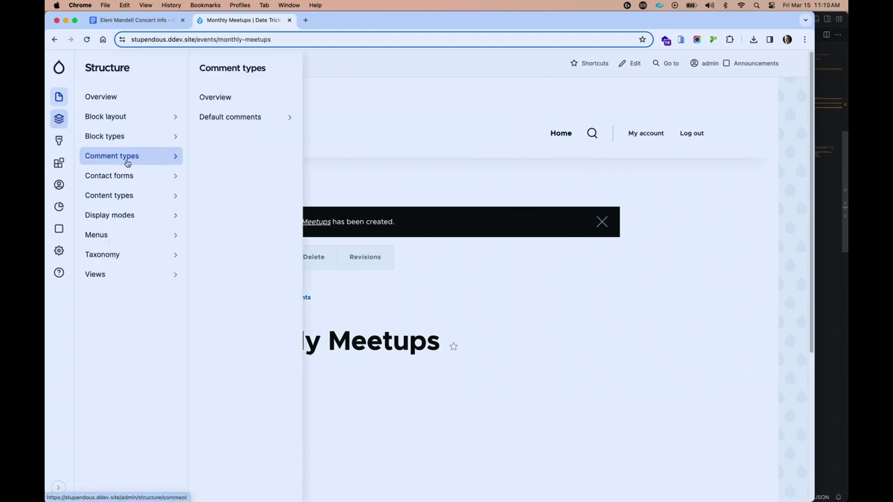
pyautogui.moveTo(125, 194)
pyautogui.moveTo(222, 175)
pyautogui.click(368, 137)
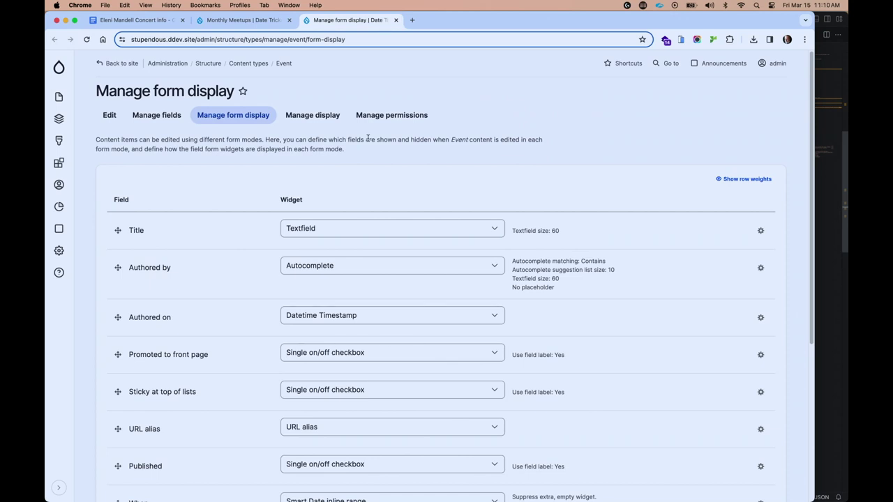
pyautogui.scroll(-3, 386, 171)
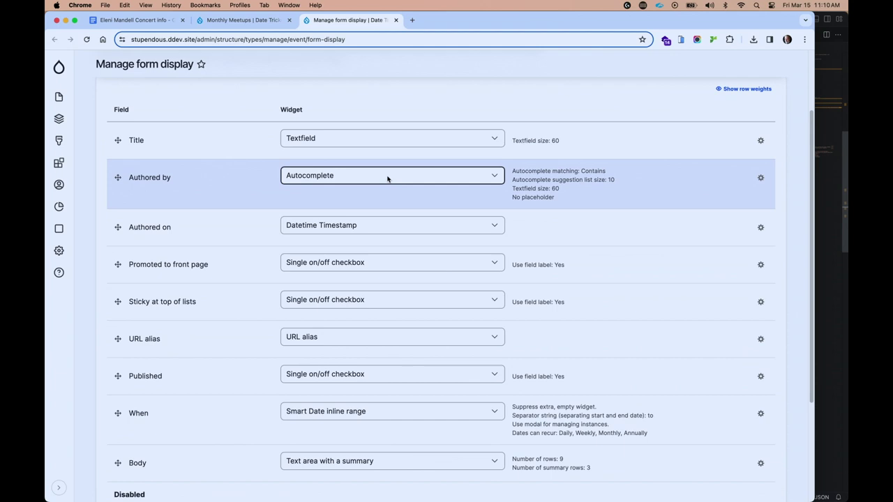
pyautogui.scroll(-3, 388, 179)
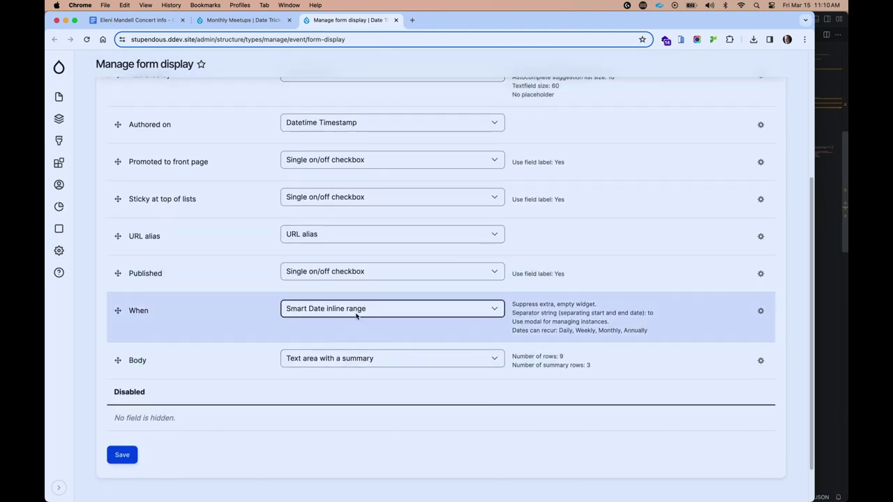
pyautogui.click(357, 315)
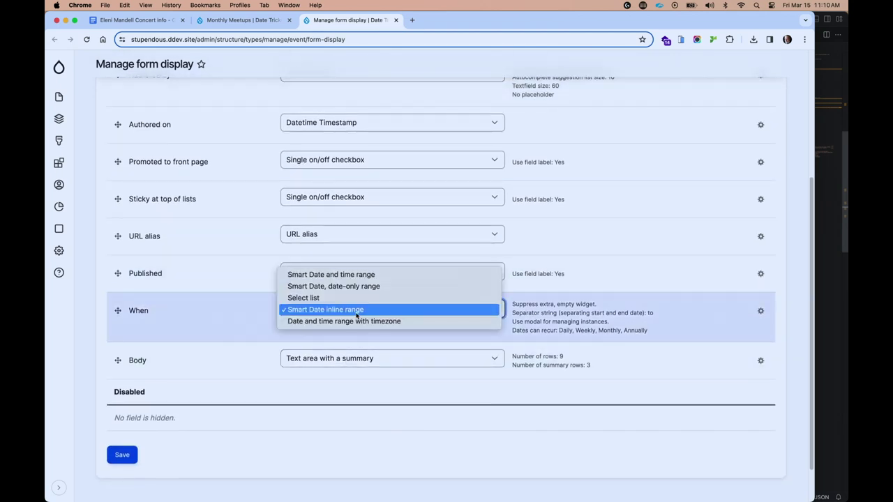
pyautogui.click(356, 321)
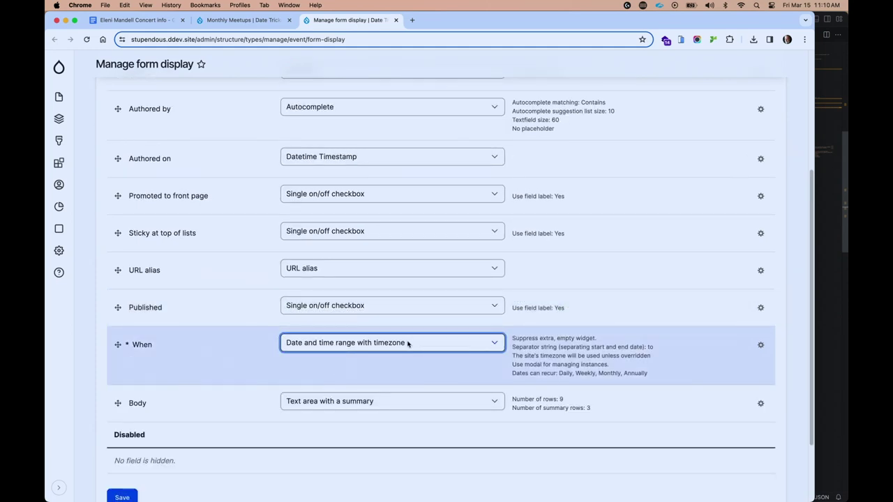
# Limit the When widget's allowed timezones to Anchorage, Chicago, Denver, Los Angeles and New York, and update the widget settings.
pyautogui.click(762, 346)
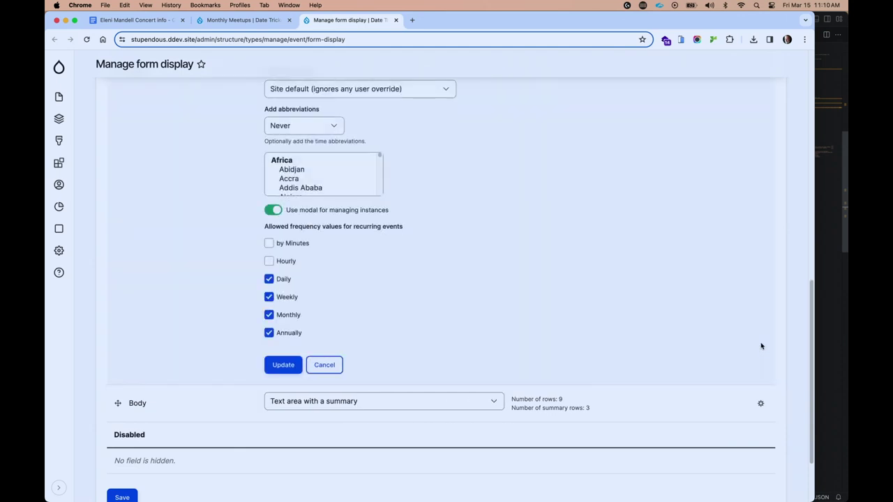
pyautogui.click(312, 187)
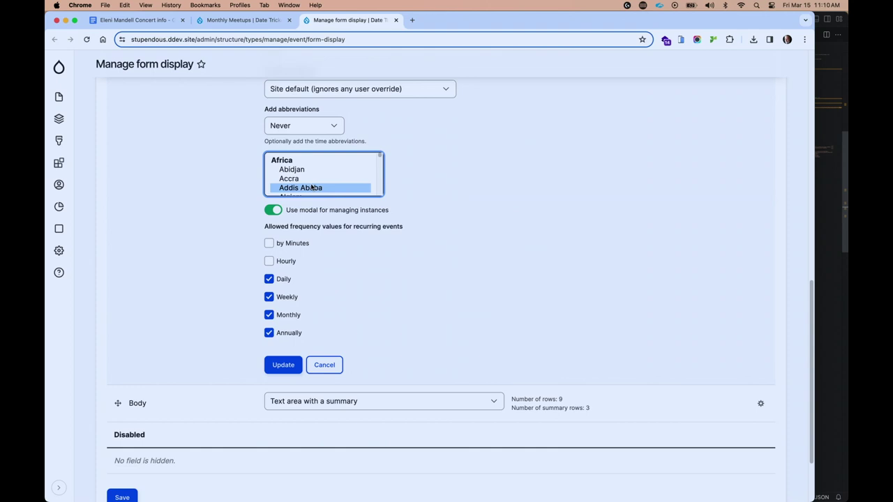
pyautogui.scroll(-10, 312, 187)
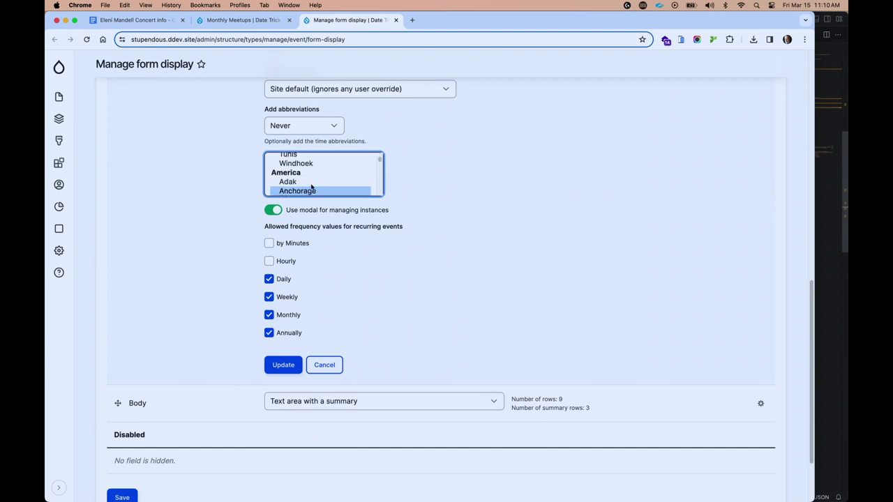
pyautogui.scroll(-5, 312, 187)
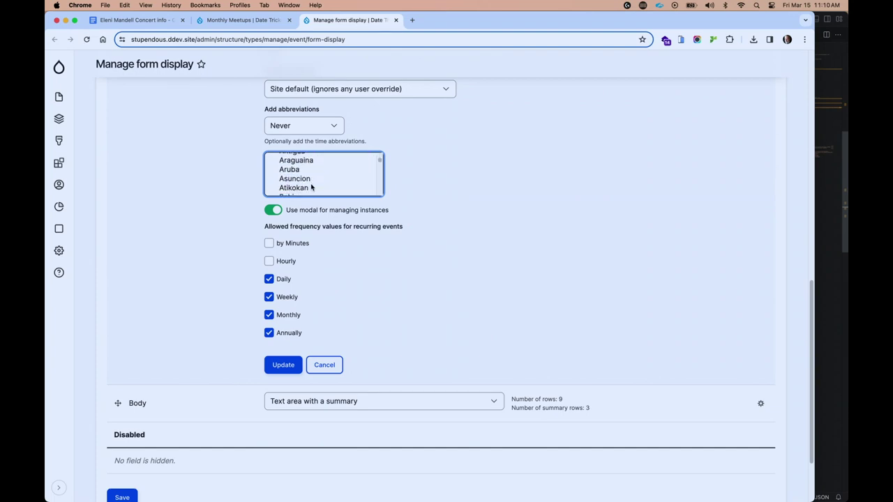
pyautogui.scroll(-6, 311, 187)
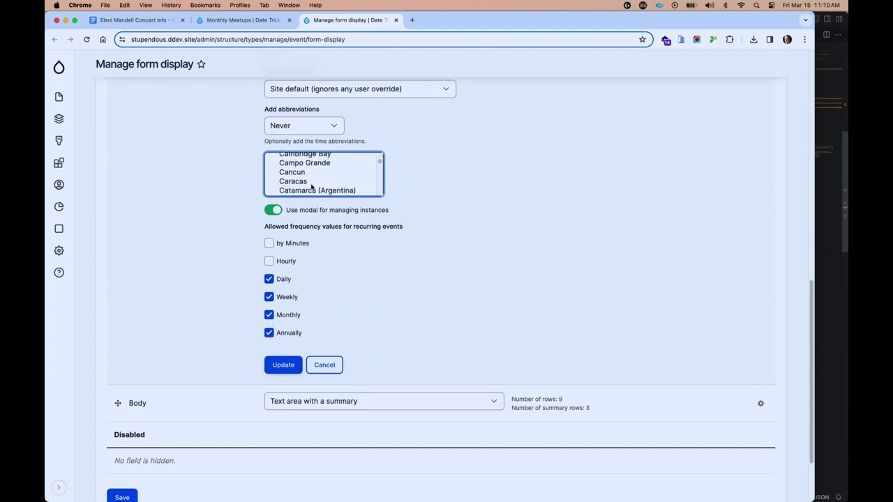
pyautogui.scroll(-1, 312, 187)
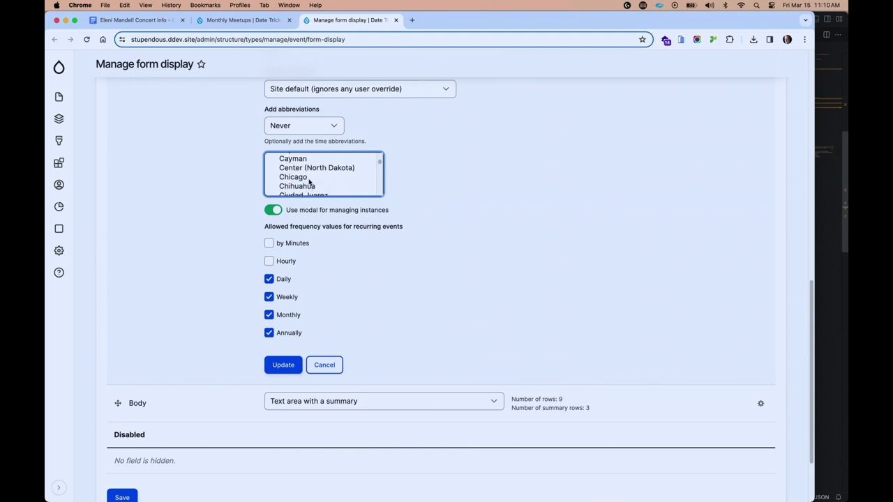
pyautogui.scroll(-5, 310, 181)
pyautogui.scroll(-1, 308, 180)
pyautogui.scroll(1, 308, 180)
pyautogui.click(299, 169)
pyautogui.scroll(-6, 298, 171)
pyautogui.scroll(-8, 298, 171)
pyautogui.scroll(1, 298, 172)
pyautogui.click(298, 166)
pyautogui.scroll(-8, 300, 182)
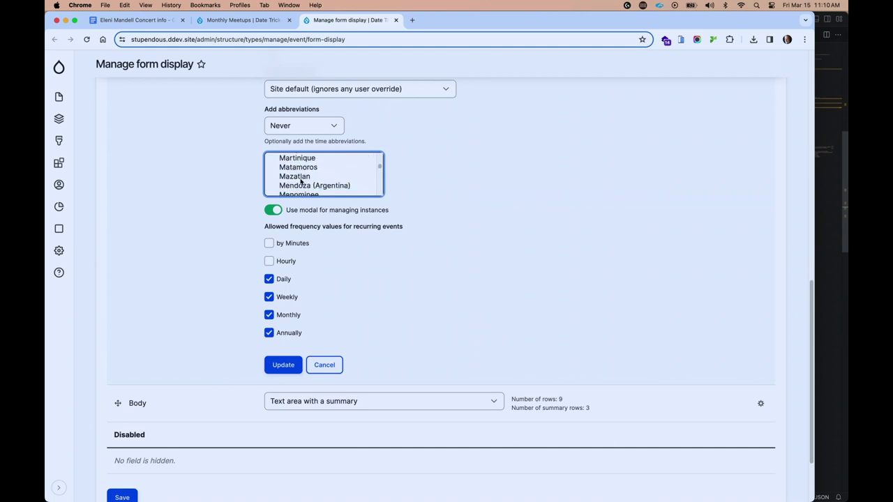
pyautogui.scroll(-3, 301, 180)
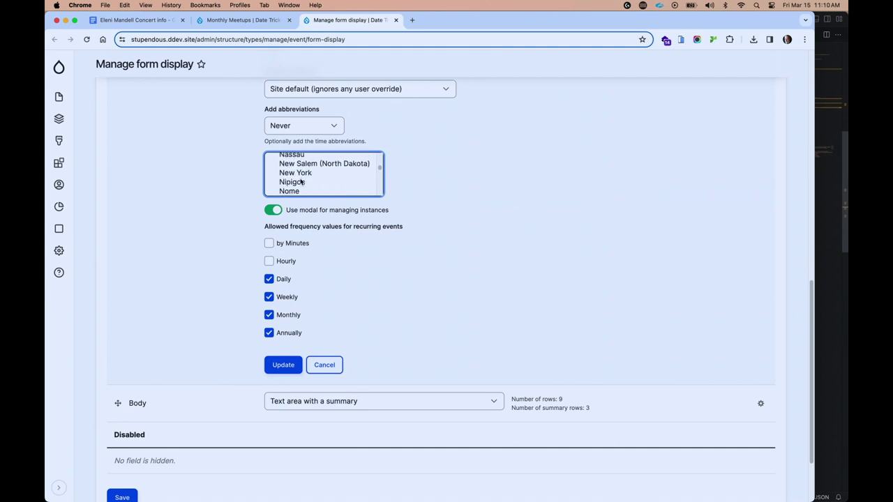
pyautogui.click(298, 173)
pyautogui.click(273, 365)
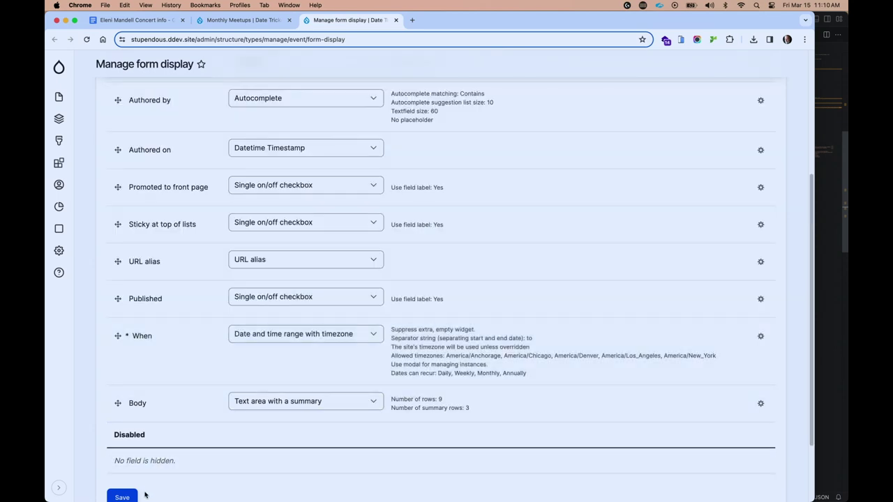
# Save the form display settings, then set the Monthly Meetups event's time zone to Chicago and save the event.
pyautogui.click(126, 496)
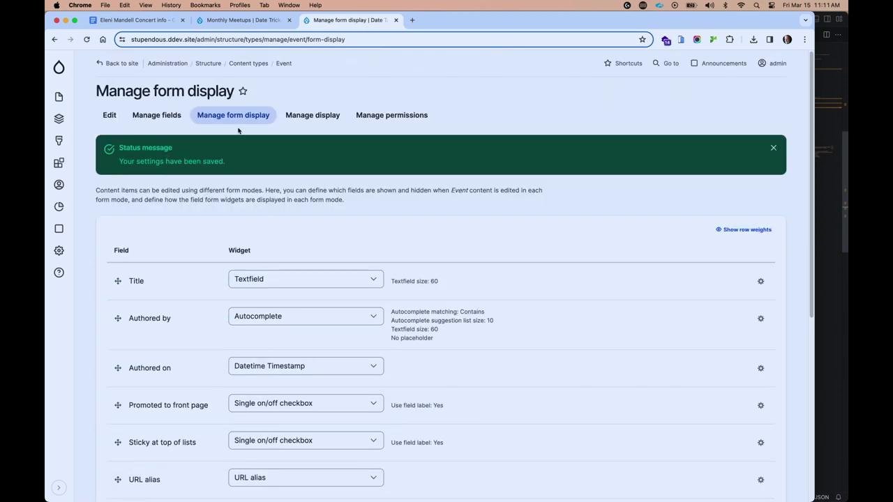
pyautogui.click(243, 20)
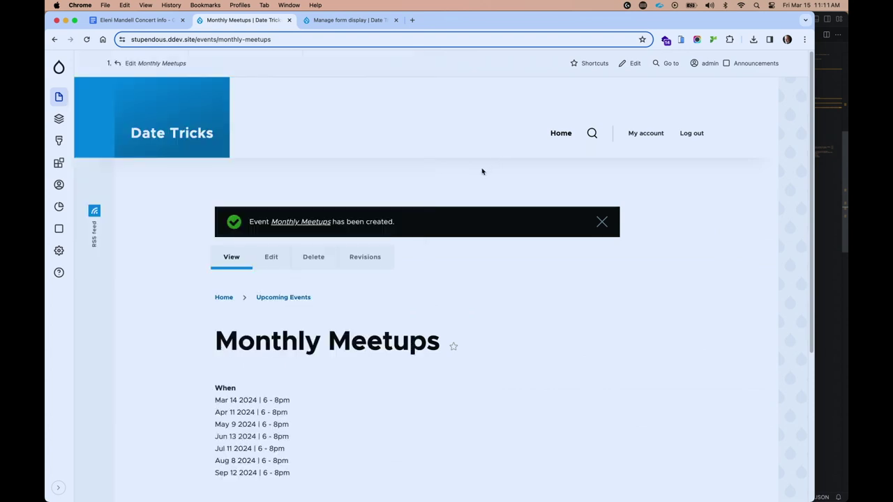
pyautogui.click(272, 257)
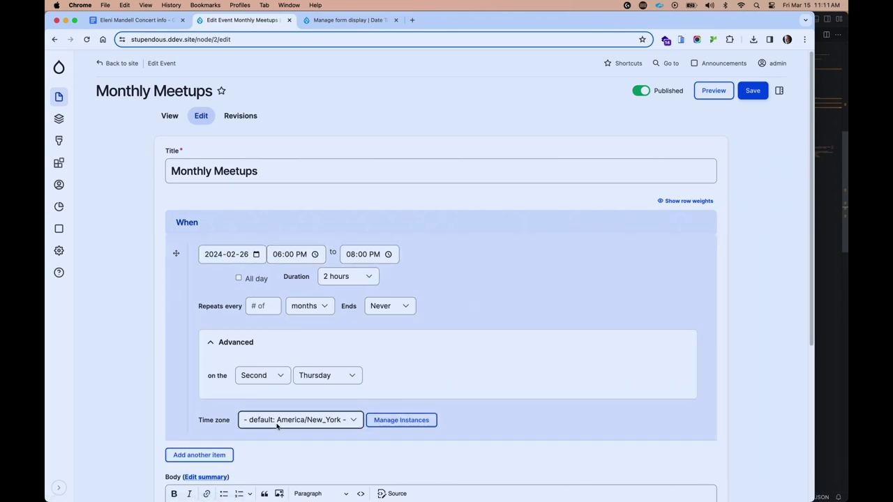
pyautogui.click(279, 423)
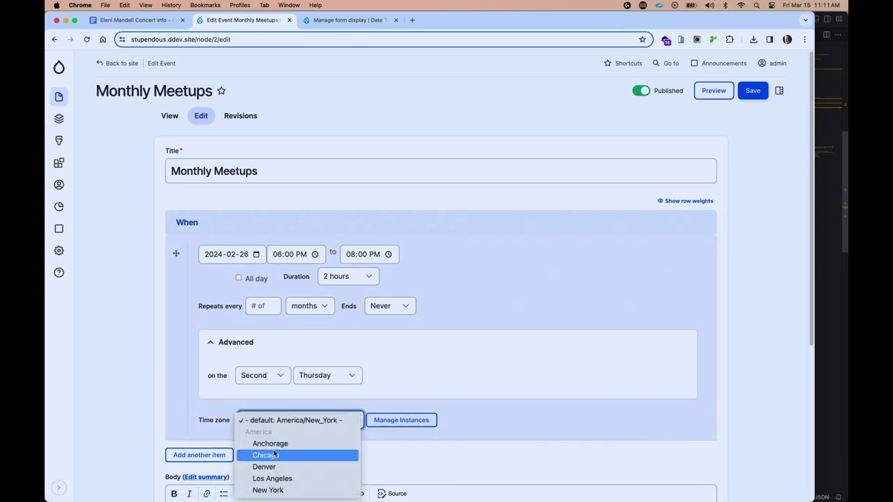
pyautogui.click(274, 455)
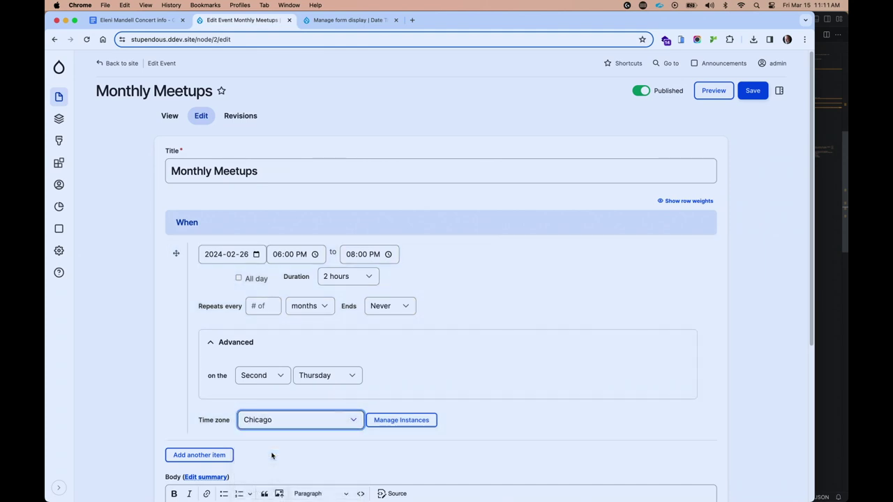
pyautogui.click(751, 91)
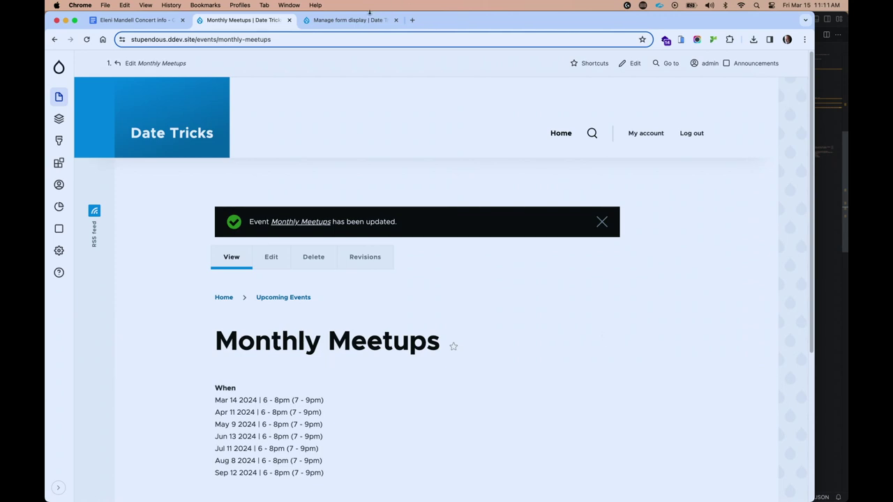
# Edit the Compact smart date format to use g:ia T for times and ga T for on-the-hour times, and save it.
pyautogui.click(349, 19)
pyautogui.moveTo(60, 250)
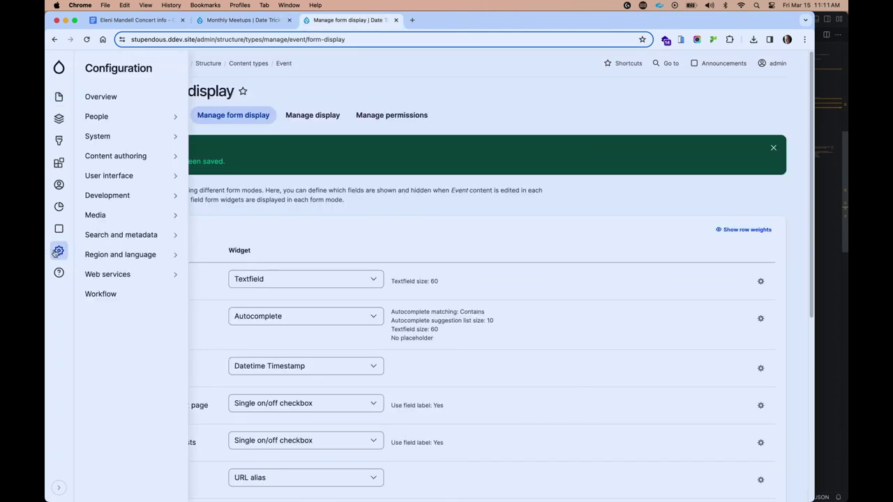
pyautogui.moveTo(118, 253)
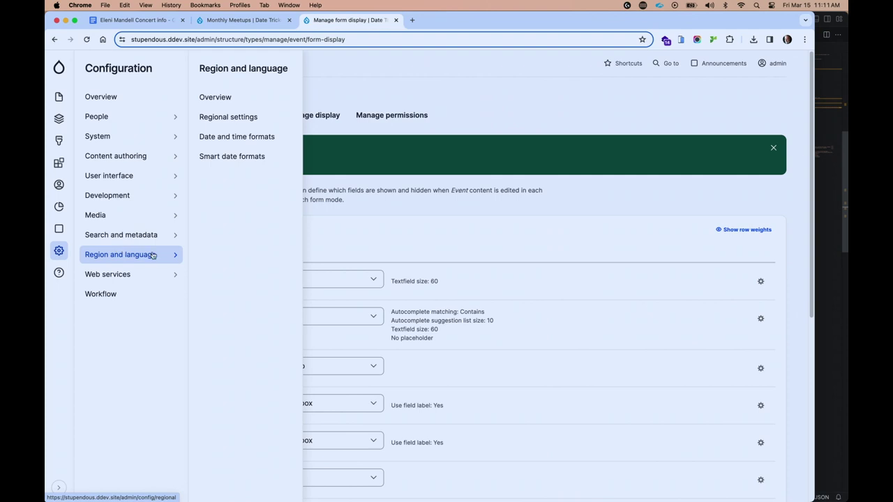
pyautogui.click(237, 159)
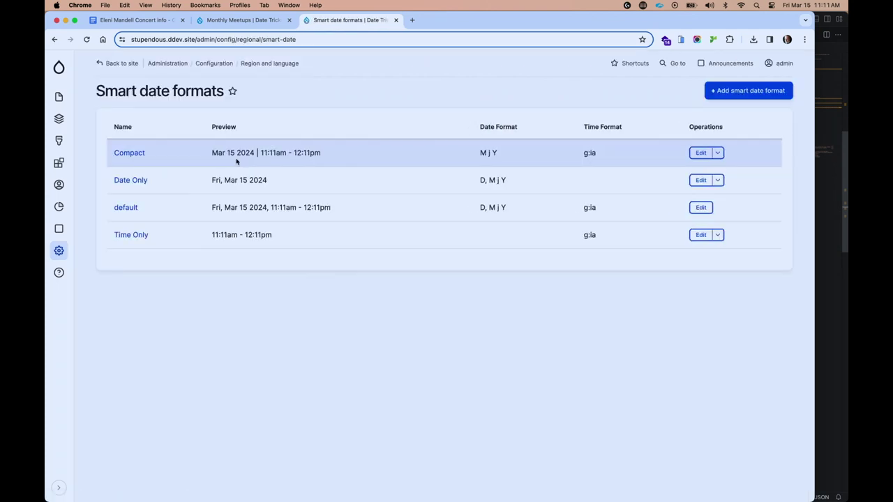
pyautogui.click(701, 154)
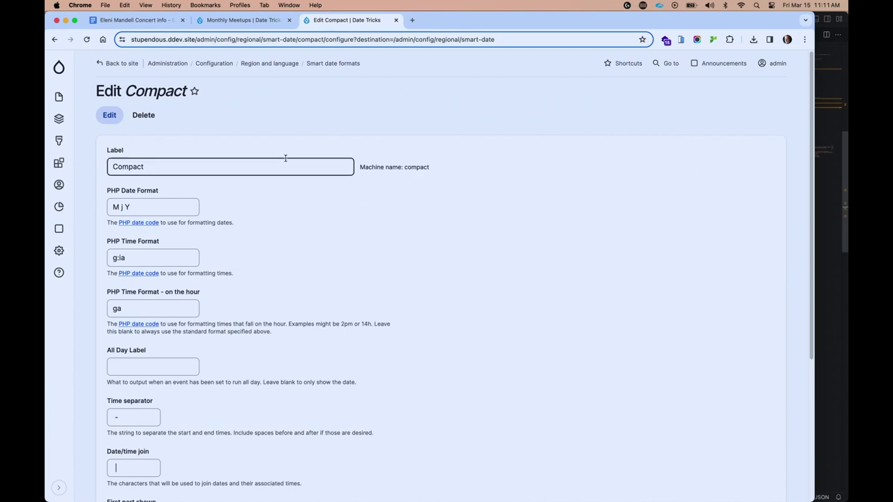
pyautogui.click(142, 254)
pyautogui.click(159, 281)
pyautogui.click(147, 308)
pyautogui.click(155, 332)
pyautogui.scroll(-5, 234, 356)
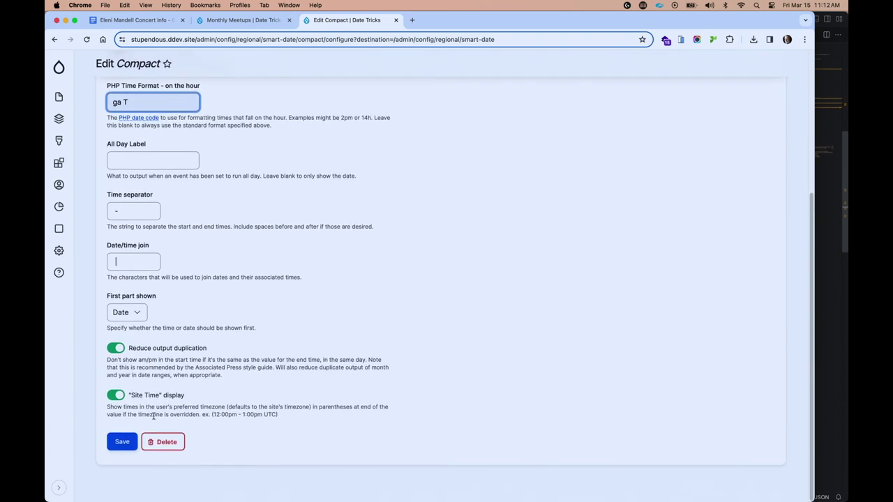
pyautogui.click(120, 441)
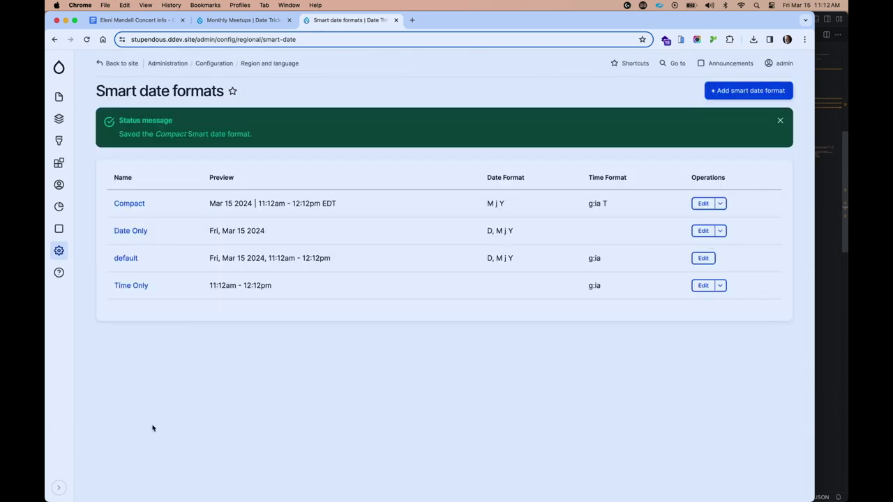
# Reopen the Compact format's settings, then reload the Monthly Meetups page to check how its dates are displayed.
pyautogui.click(703, 204)
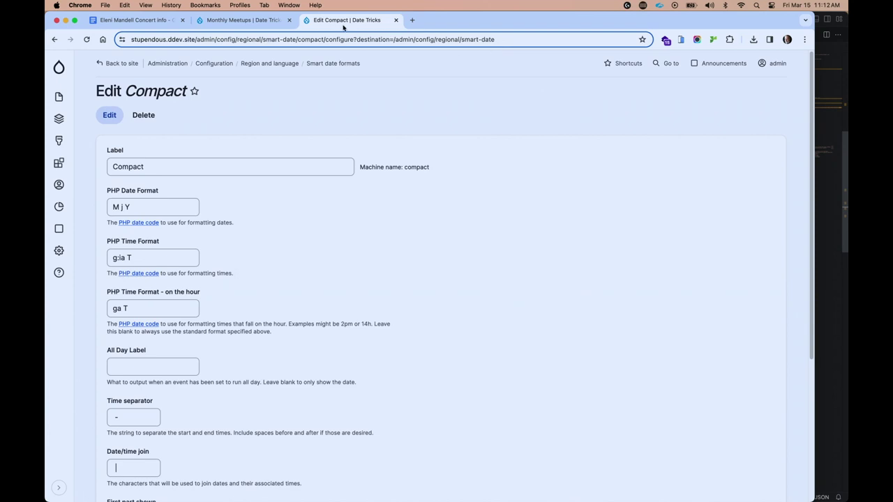
pyautogui.click(231, 23)
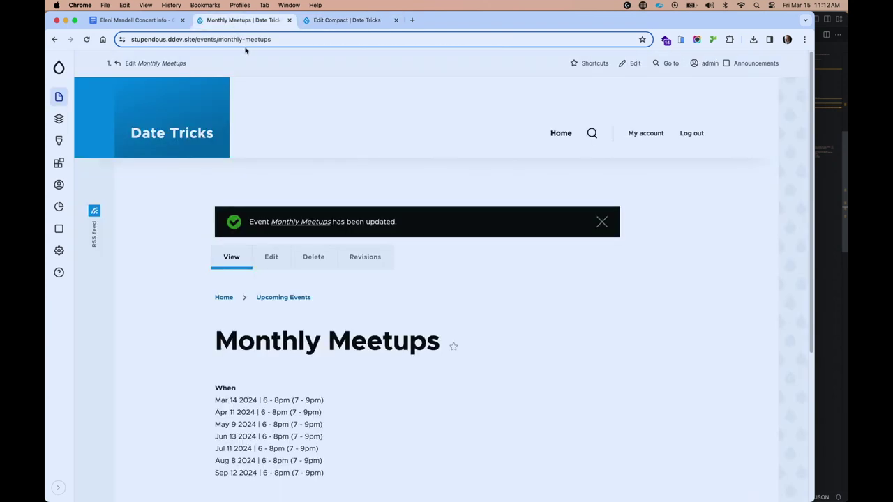
pyautogui.press('super+r')
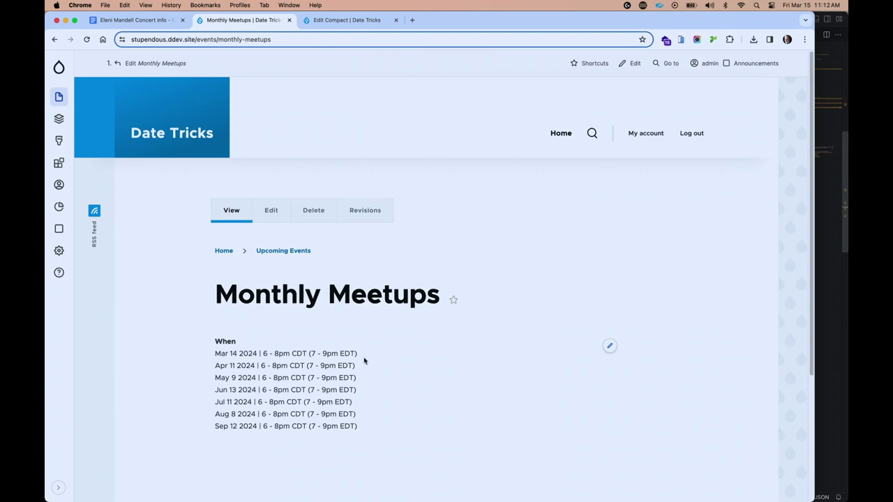
# Find the augmenter modules with the filter "aug" and install Date Augmenter API and Date Content Augmenter.
pyautogui.click(56, 164)
pyautogui.click(233, 202)
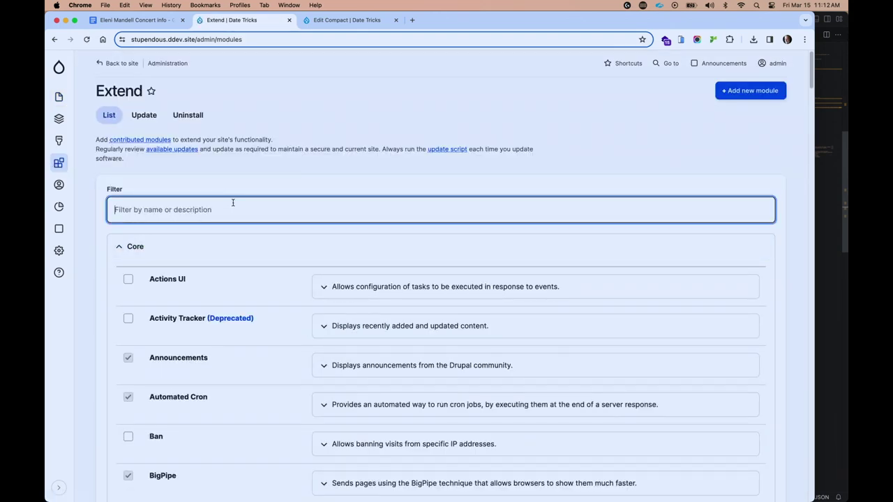
pyautogui.write('aug')
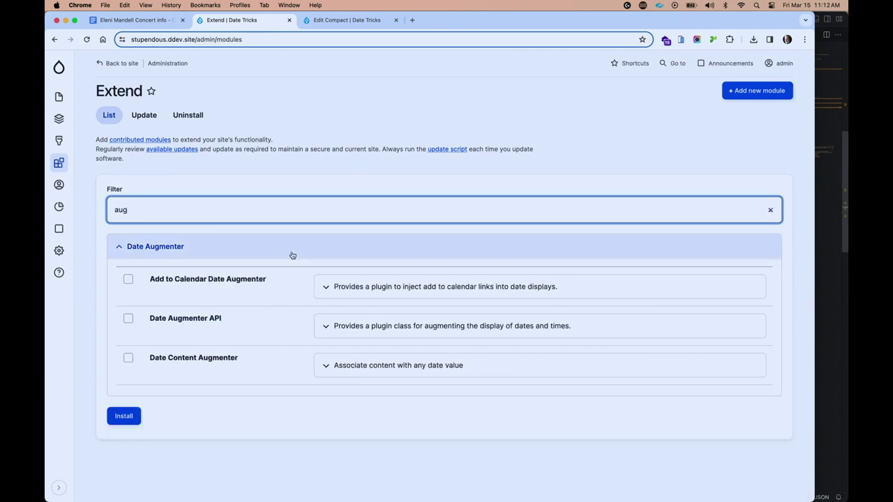
pyautogui.click(128, 318)
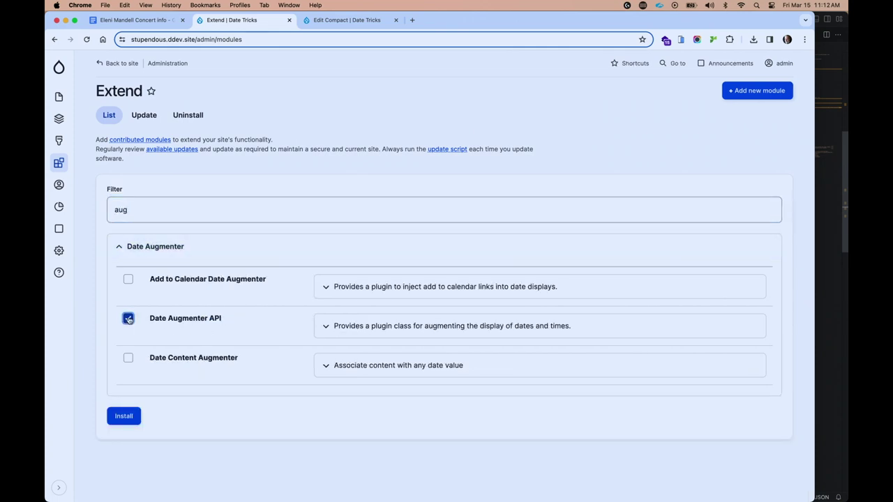
pyautogui.click(127, 359)
pyautogui.click(129, 417)
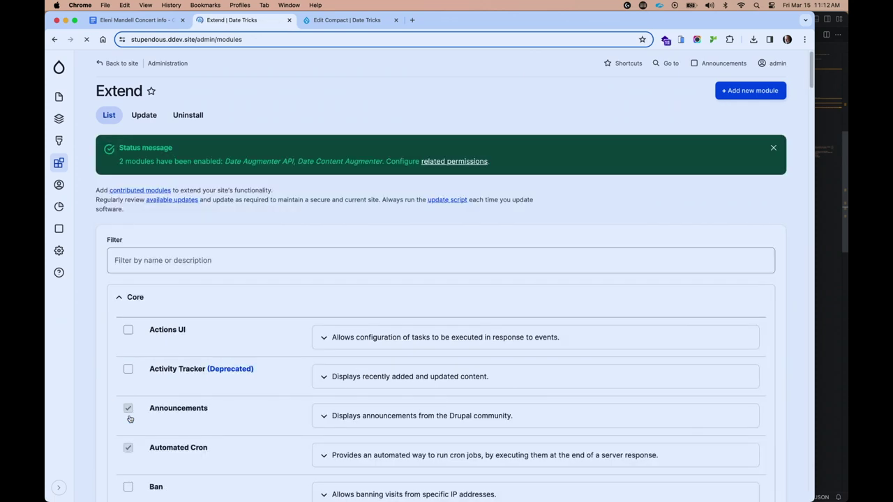
# Open the Session date content type and bring up its list of fields.
pyautogui.click(60, 119)
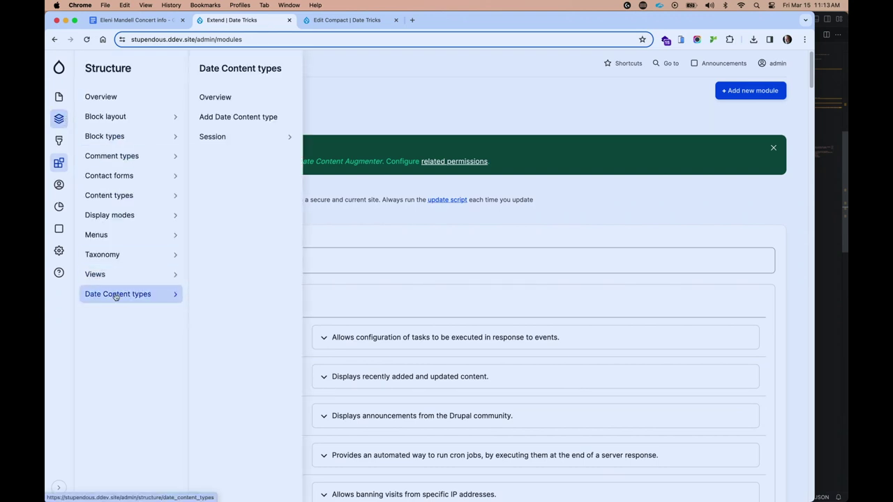
pyautogui.moveTo(229, 137)
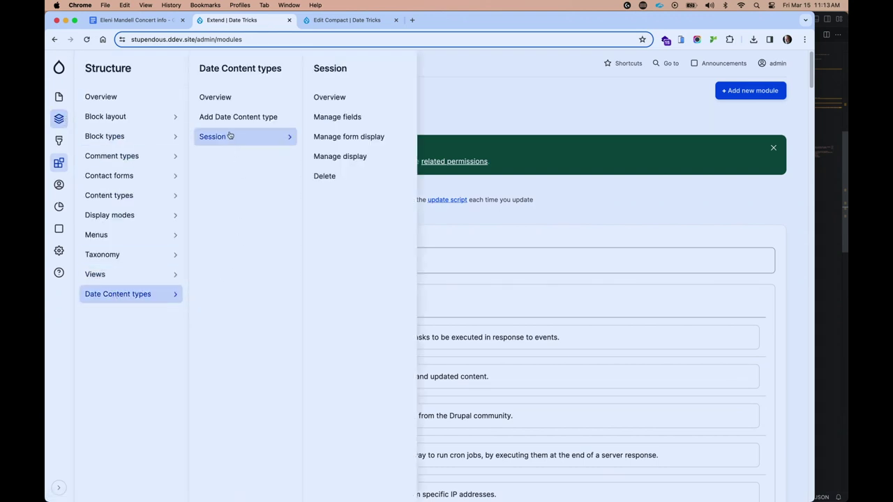
pyautogui.click(227, 139)
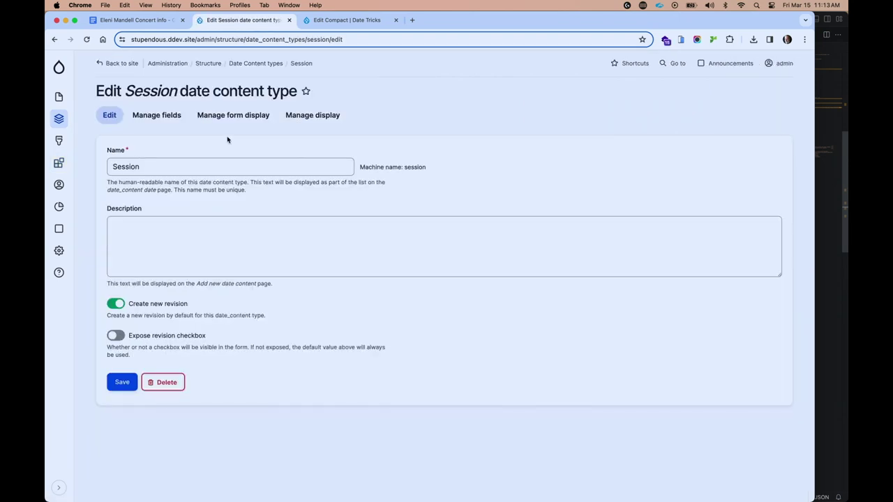
pyautogui.click(158, 117)
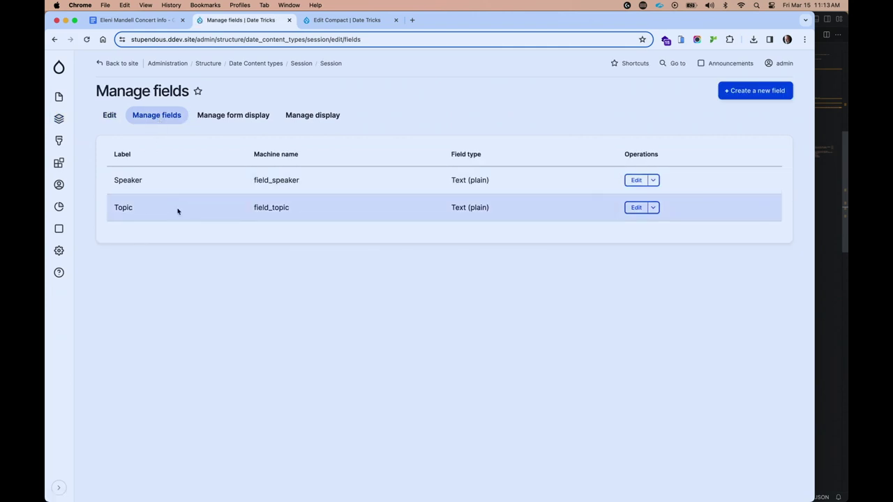
# Add a Link field labelled RSVP to the Session date content type and save its default settings.
pyautogui.click(757, 91)
pyautogui.click(182, 131)
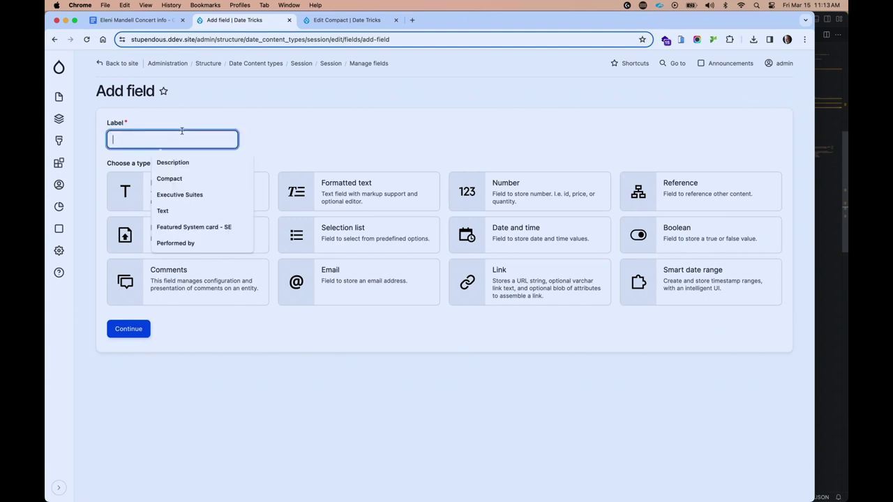
pyautogui.write('RS')
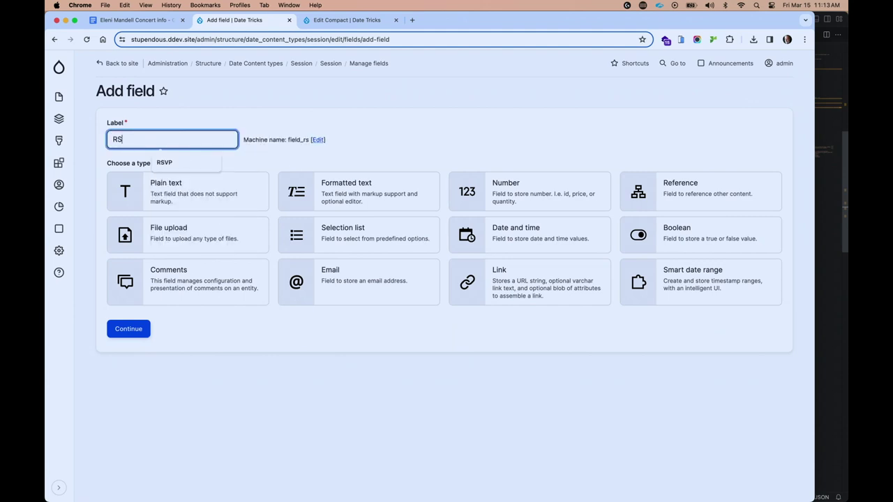
pyautogui.write('VP')
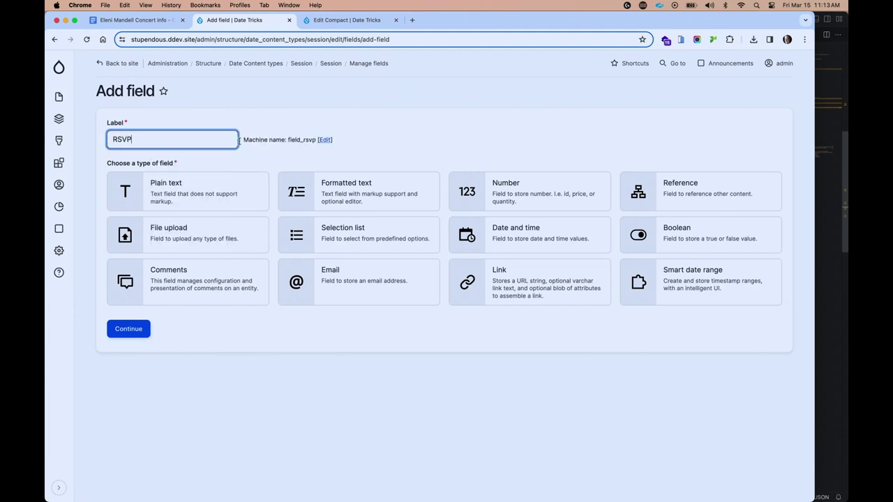
pyautogui.click(510, 284)
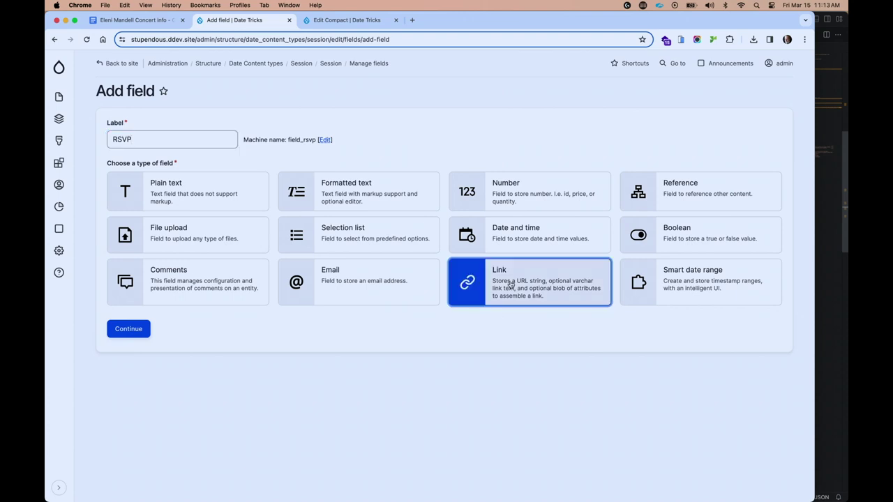
pyautogui.click(128, 329)
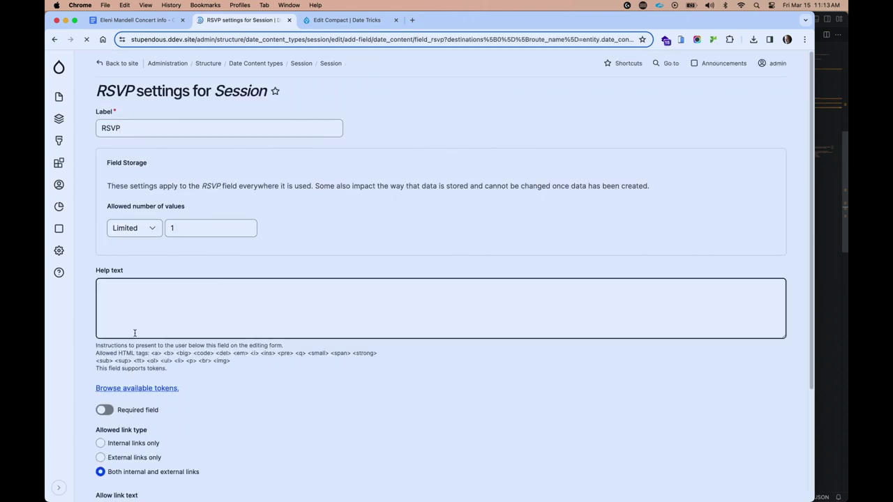
pyautogui.scroll(-4, 147, 347)
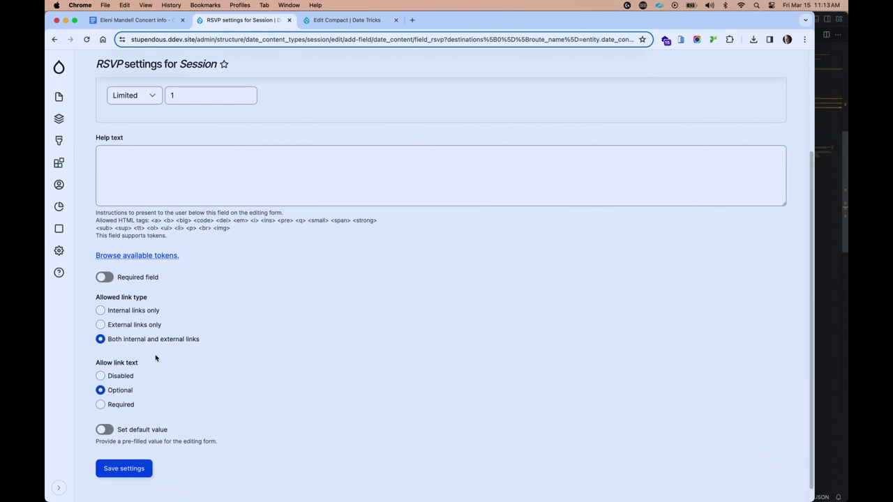
pyautogui.click(117, 454)
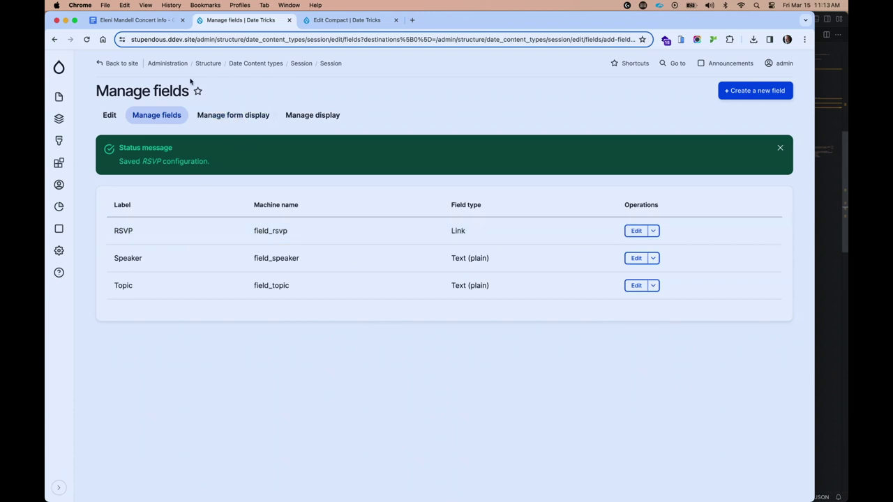
# Enable the Content date augmenter in the When field's formatter settings on the Event content type's default display.
pyautogui.moveTo(60, 119)
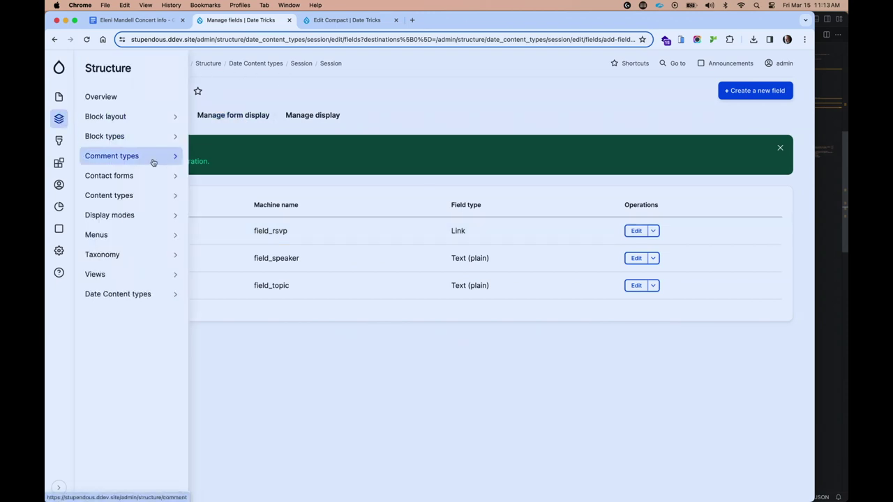
pyautogui.moveTo(142, 194)
pyautogui.moveTo(248, 174)
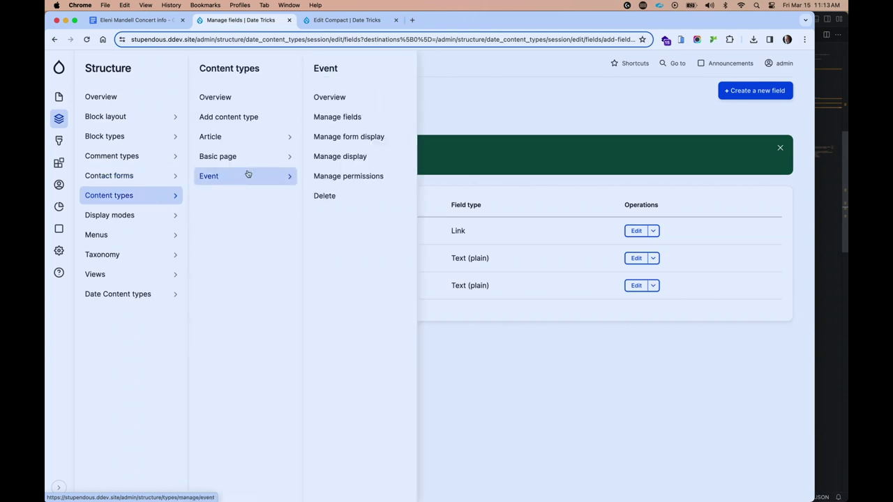
pyautogui.click(349, 156)
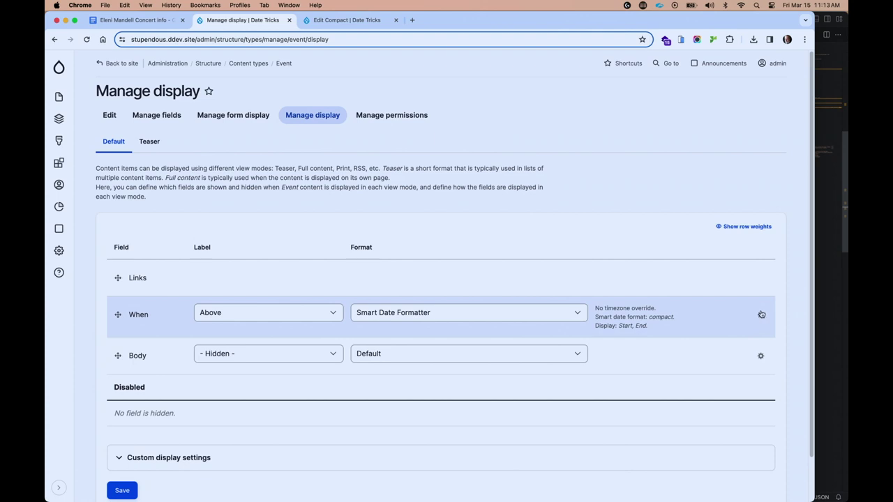
pyautogui.click(760, 315)
pyautogui.scroll(-10, 761, 314)
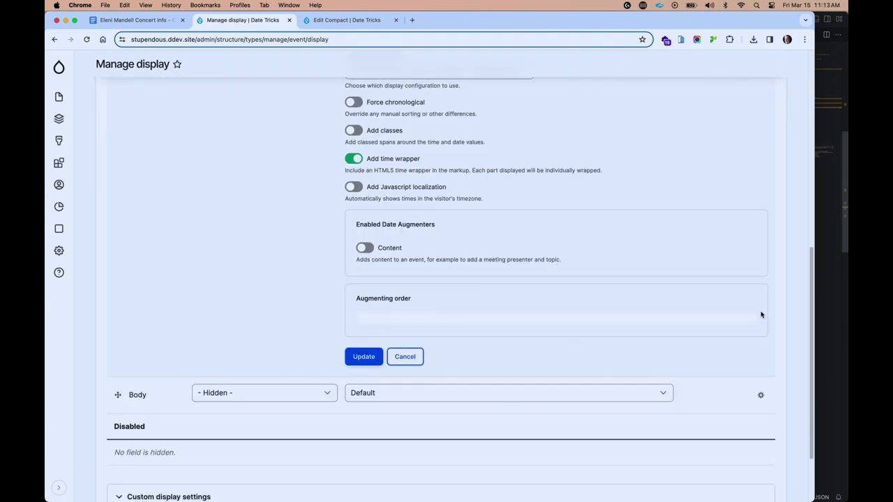
pyautogui.click(369, 250)
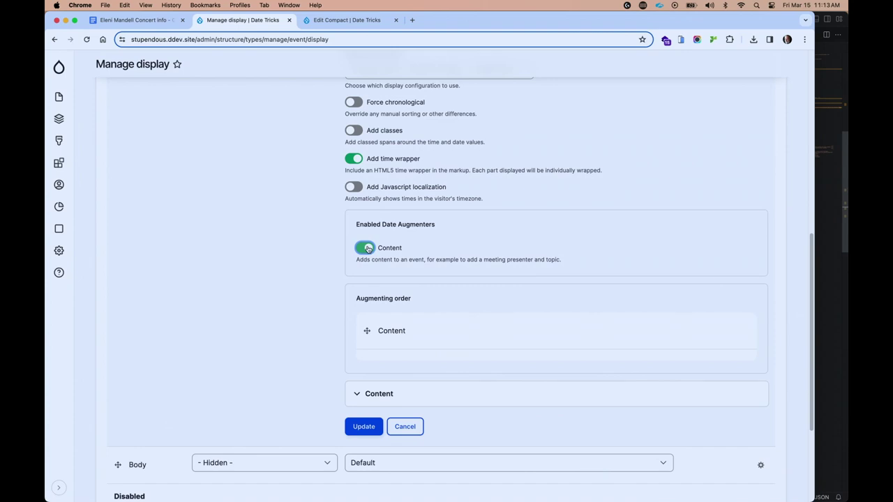
# Limit the Content augmenter to the Session bundle, set its target to Off-Screen Tray, and save the Event display settings.
pyautogui.scroll(-1, 420, 372)
pyautogui.click(421, 374)
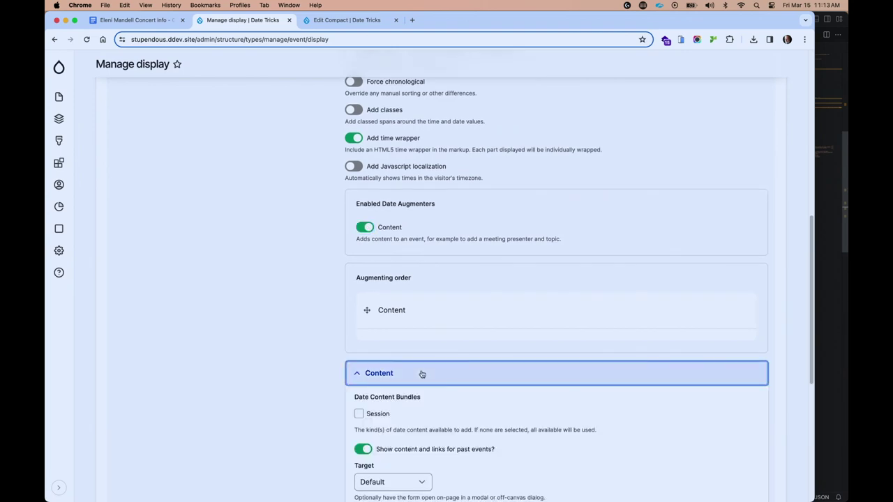
pyautogui.scroll(-3, 422, 374)
pyautogui.click(360, 322)
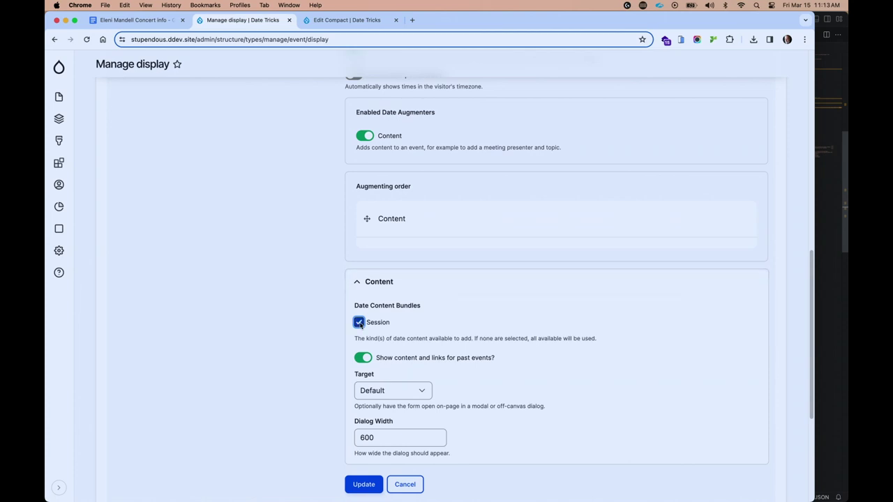
pyautogui.click(377, 392)
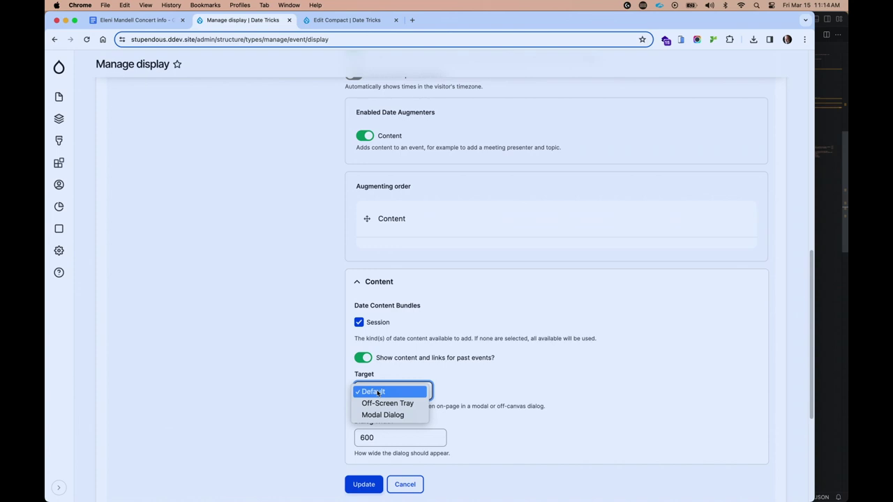
pyautogui.click(380, 404)
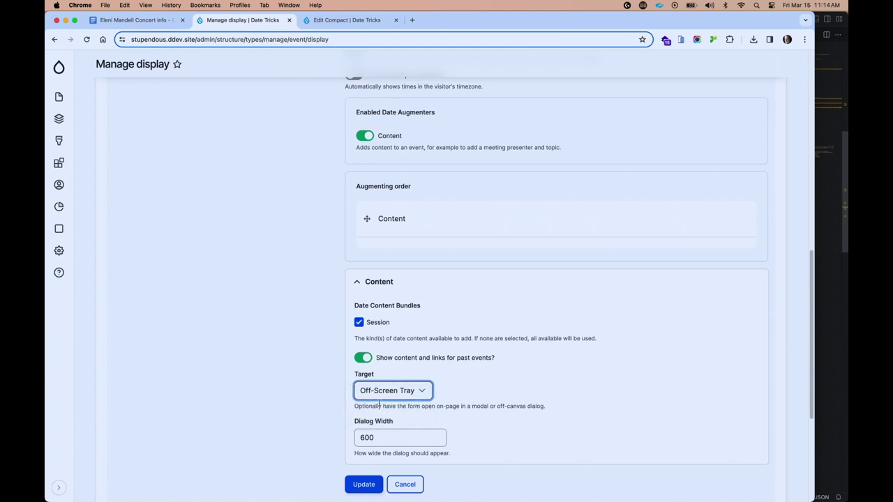
pyautogui.click(358, 481)
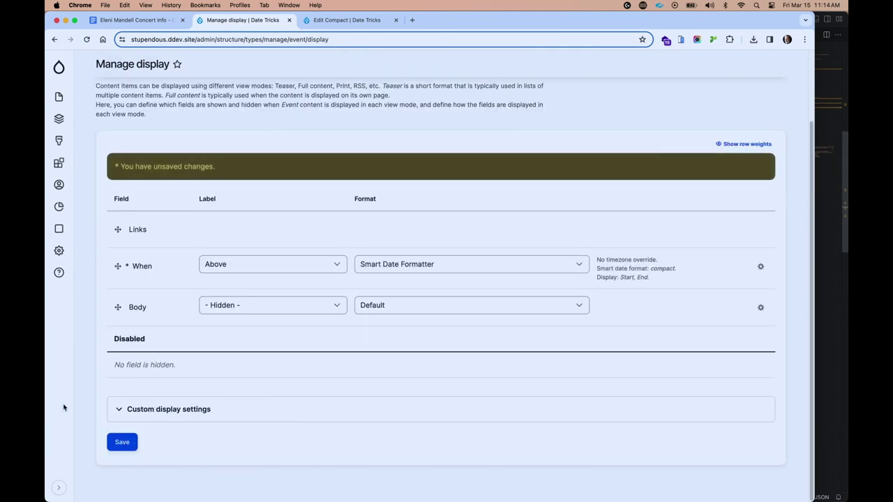
pyautogui.click(120, 443)
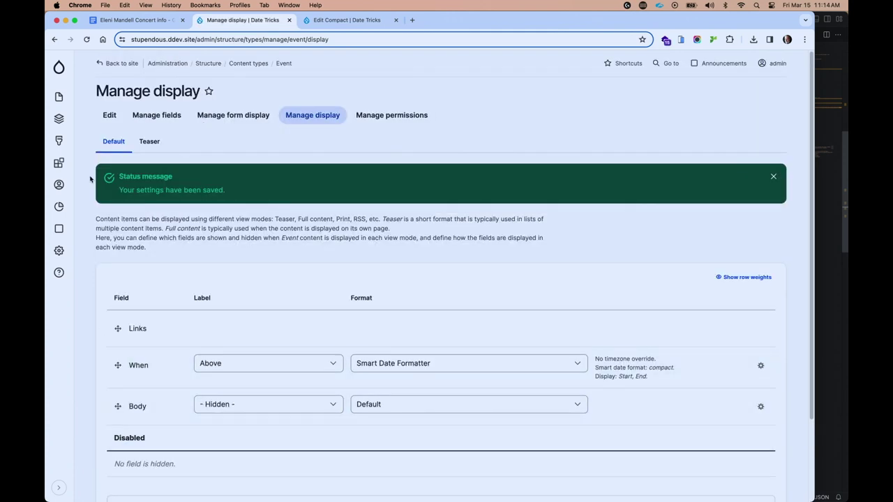
# Open the Monthly Meetups event from the content list and start adding Session content to the Apr 11 2024 date.
pyautogui.click(59, 98)
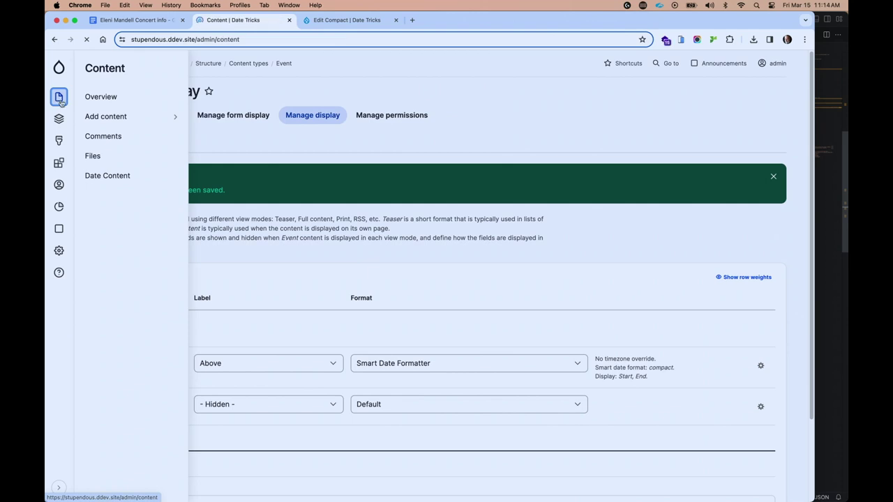
pyautogui.click(177, 243)
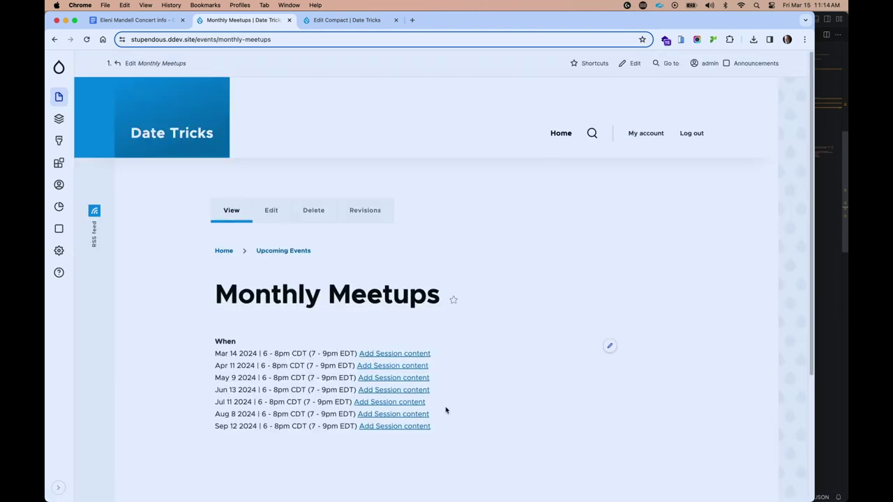
pyautogui.click(411, 368)
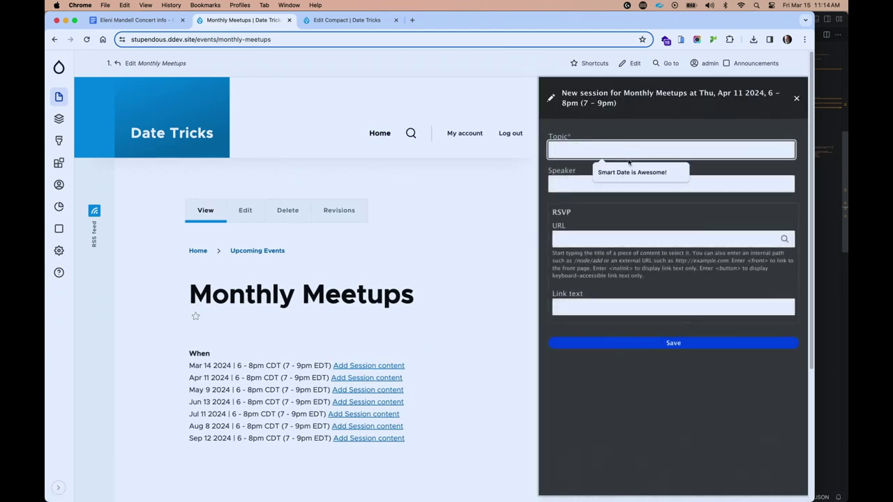
pyautogui.click(630, 172)
pyautogui.click(620, 183)
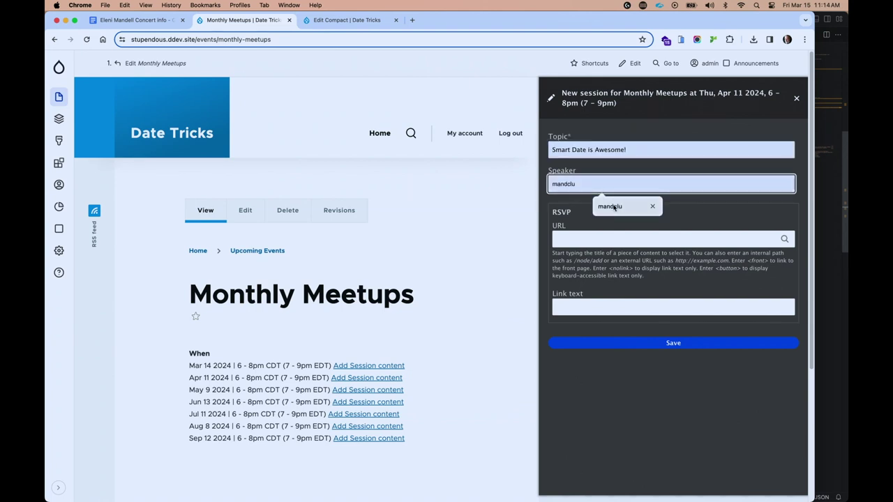
pyautogui.click(611, 206)
pyautogui.click(596, 238)
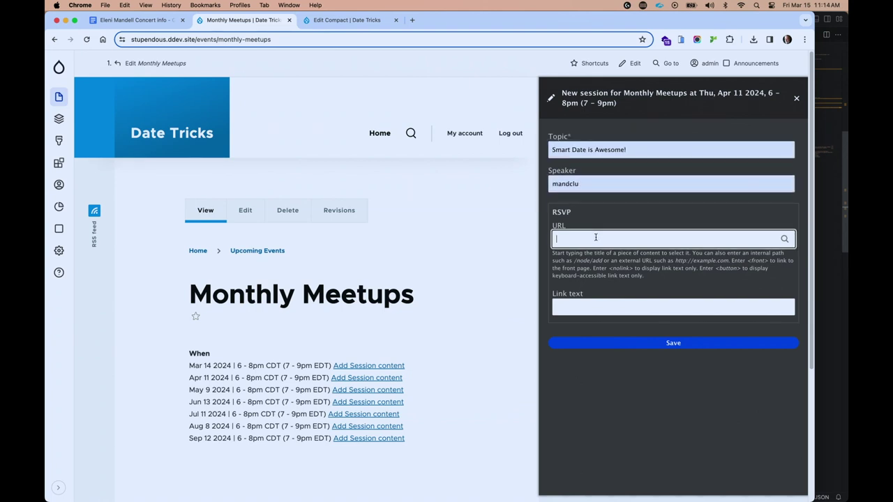
pyautogui.write('https://meetup.com')
pyautogui.click(580, 305)
pyautogui.click(607, 328)
pyautogui.click(607, 343)
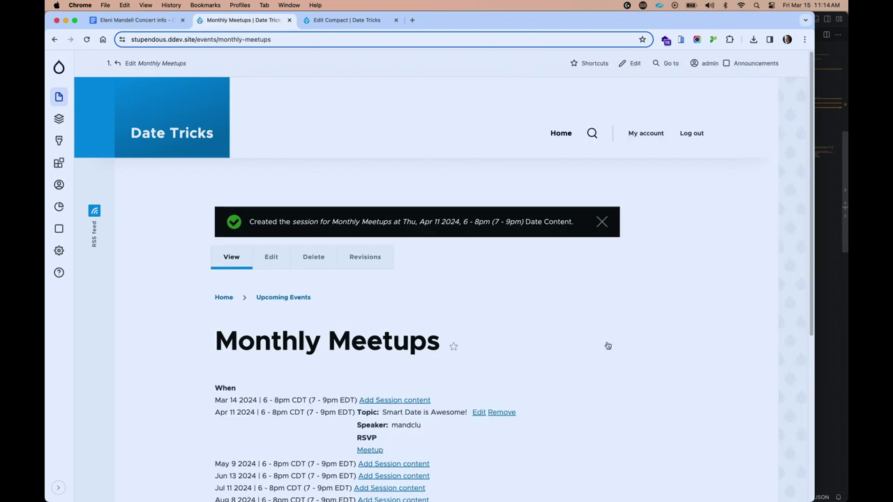
pyautogui.scroll(-2, 608, 346)
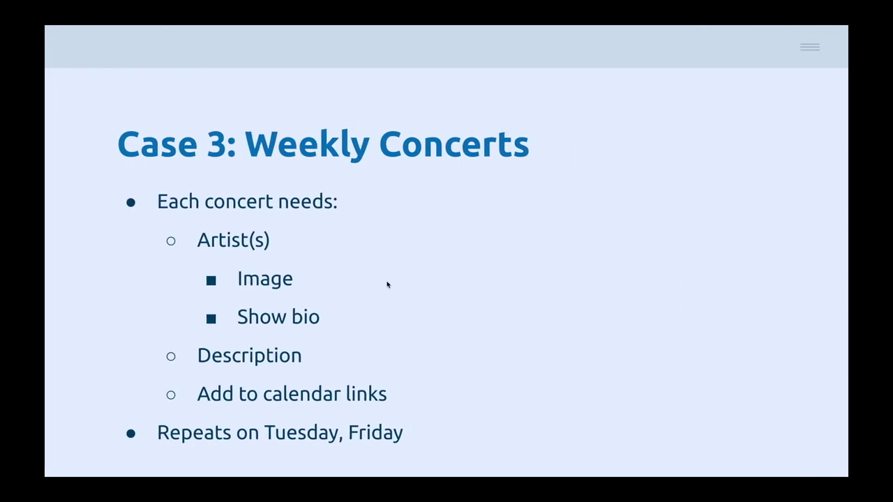
pyautogui.press('Left')
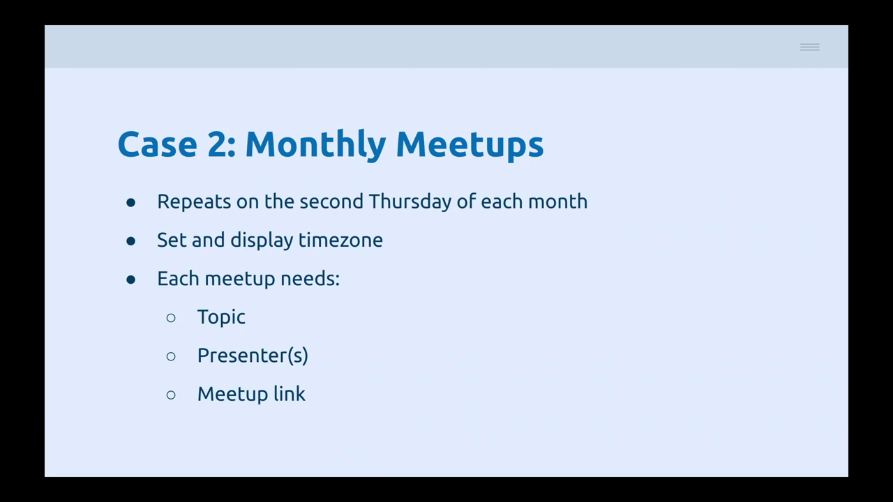
pyautogui.press('Right')
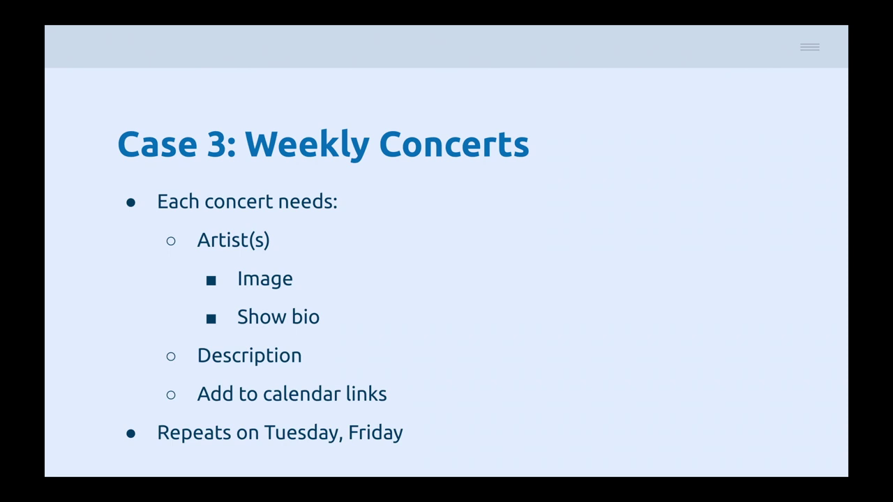
pyautogui.press('Left')
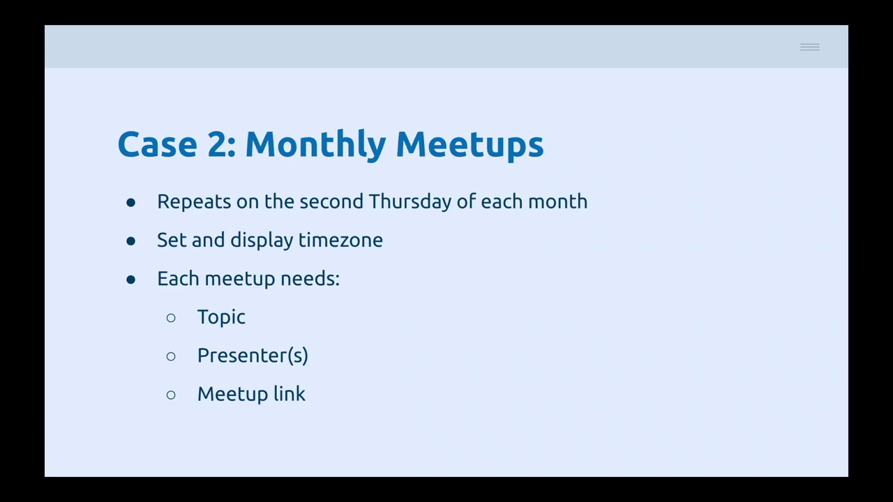
pyautogui.press('Right')
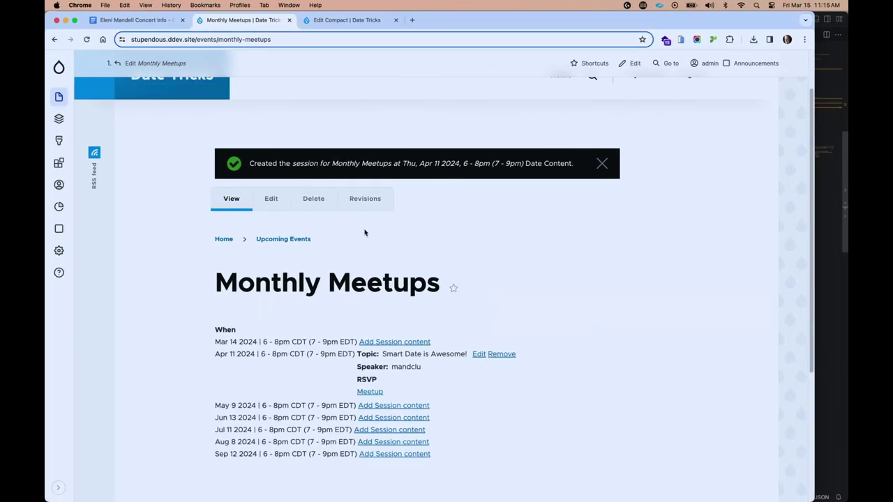
# Find the Add content type page by searching the admin pages for "add con" and open it.
pyautogui.hotkey('alt', 'd')
pyautogui.write('a')
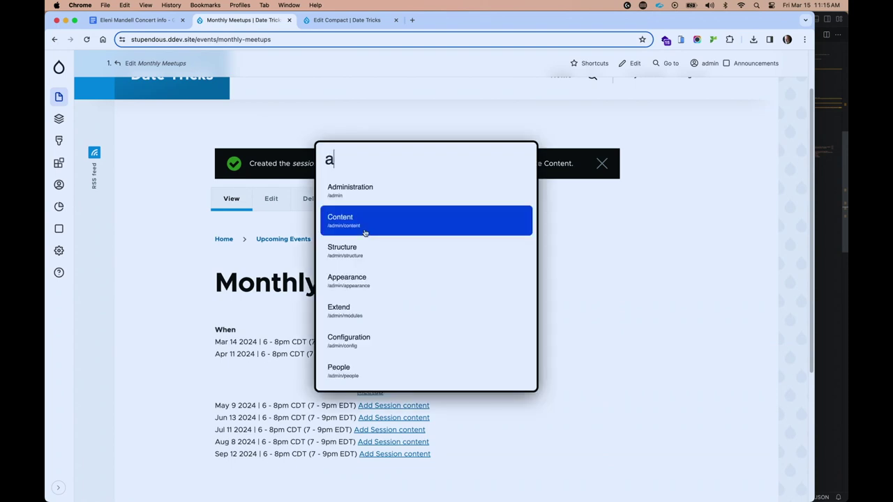
pyautogui.write('dd con')
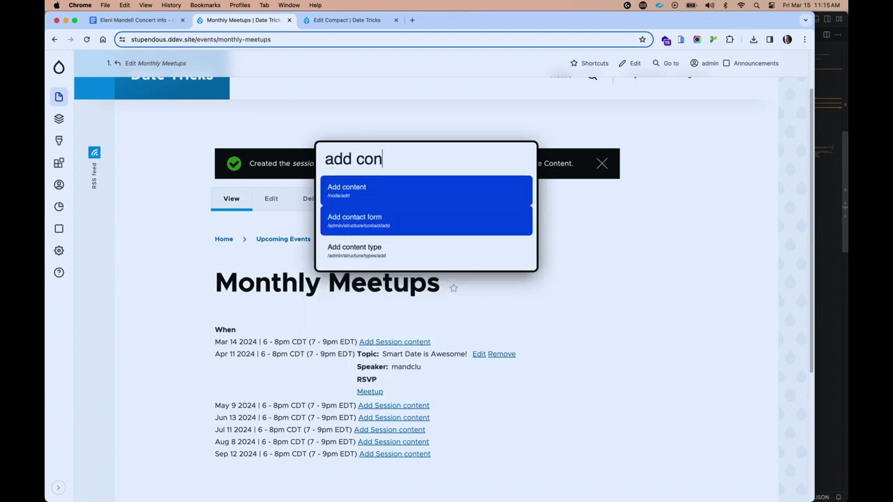
pyautogui.press('Down')
pyautogui.press('Down')
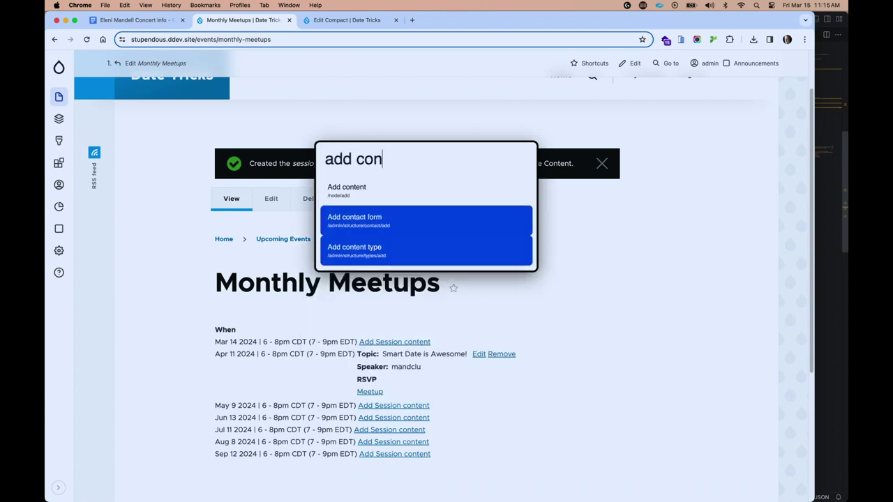
pyautogui.press('Up')
pyautogui.click(375, 253)
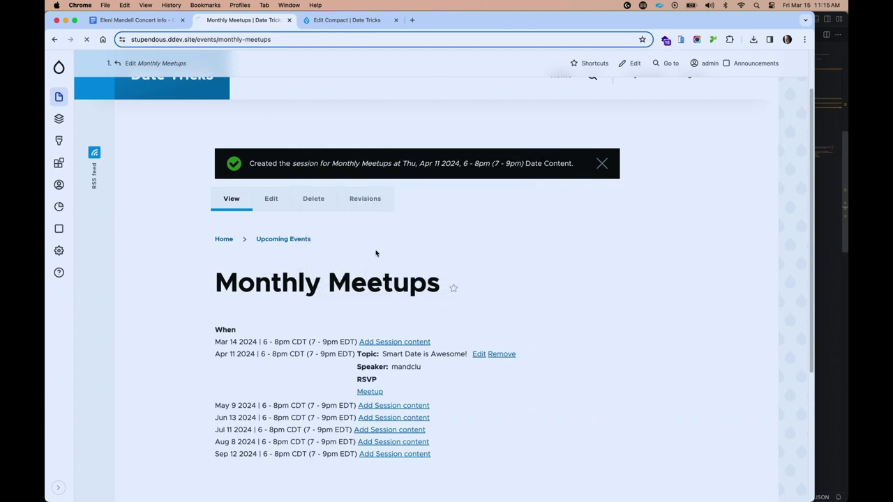
# Create a content type named Concert with the default settings and continue to its field management.
pyautogui.click(165, 158)
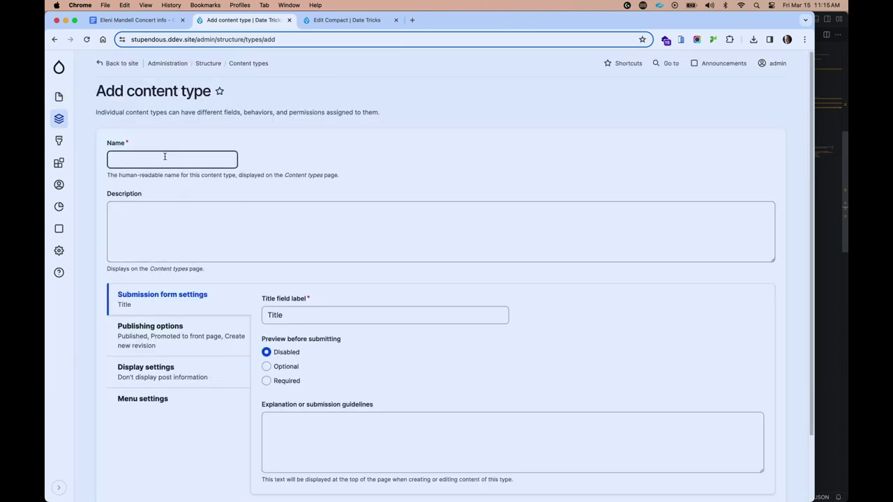
pyautogui.write('Con')
pyautogui.click(168, 182)
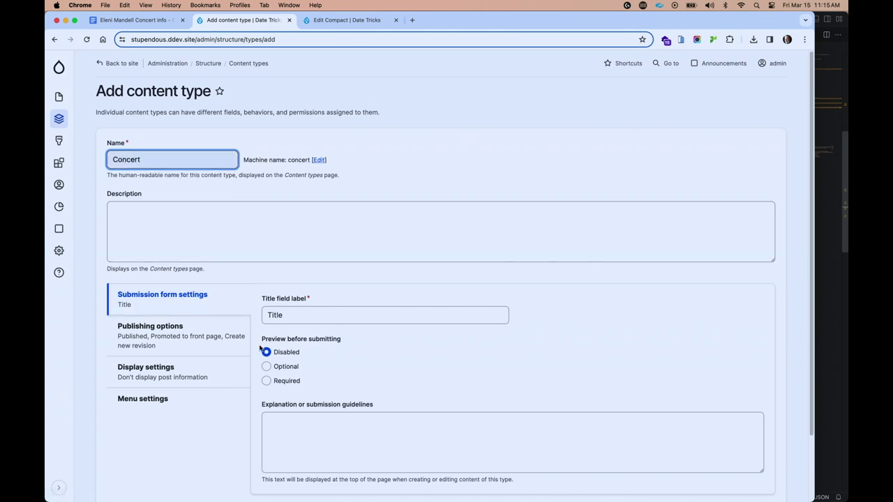
pyautogui.scroll(-3, 223, 405)
pyautogui.click(155, 441)
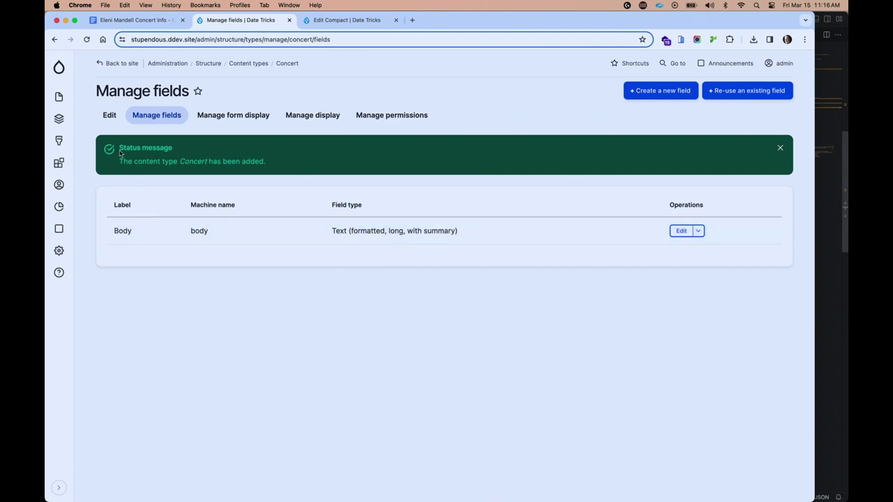
# Create a date content type named Performance in a separate browser tab, keeping its default revision settings.
pyautogui.moveTo(59, 96)
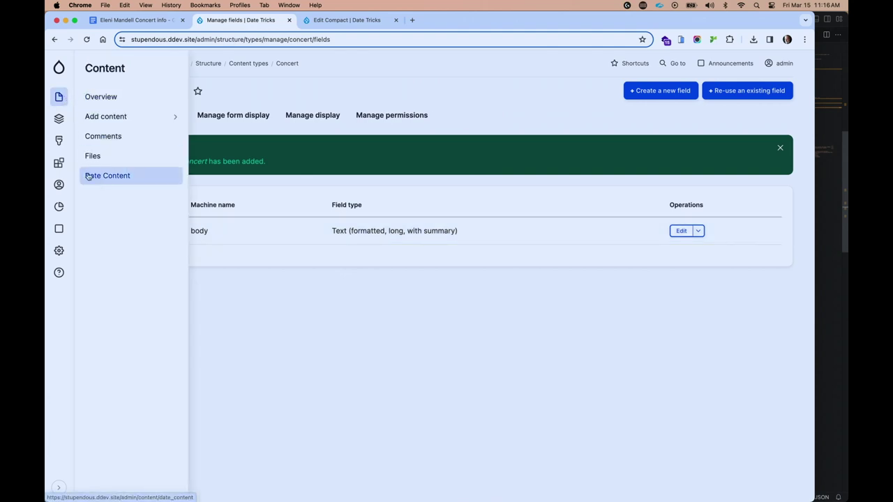
pyautogui.moveTo(60, 123)
pyautogui.moveTo(126, 302)
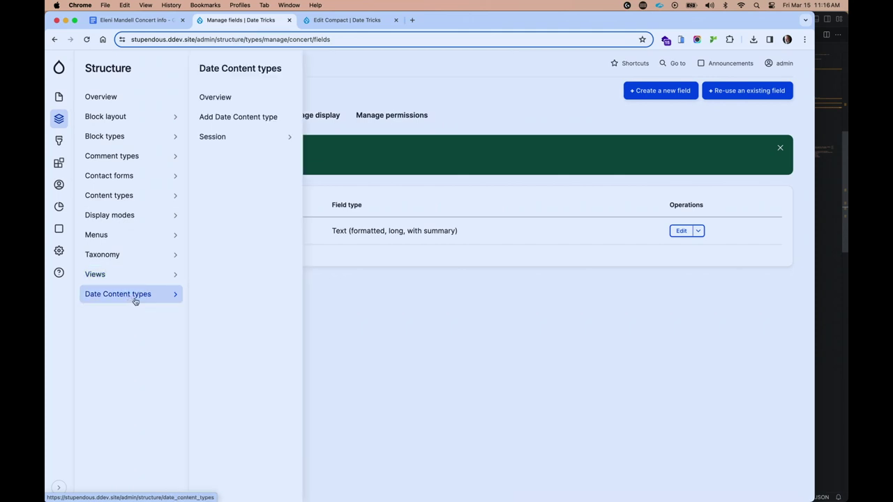
pyautogui.click(239, 117)
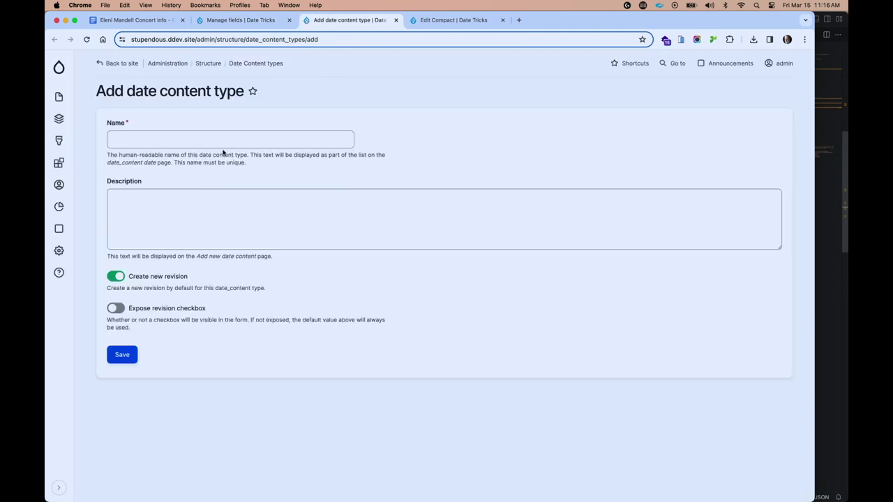
pyautogui.click(225, 139)
pyautogui.write('Perf')
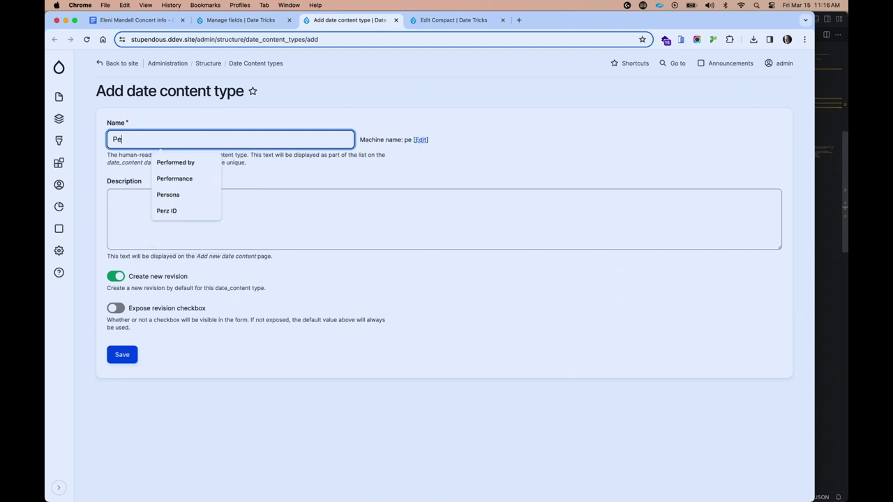
pyautogui.click(175, 179)
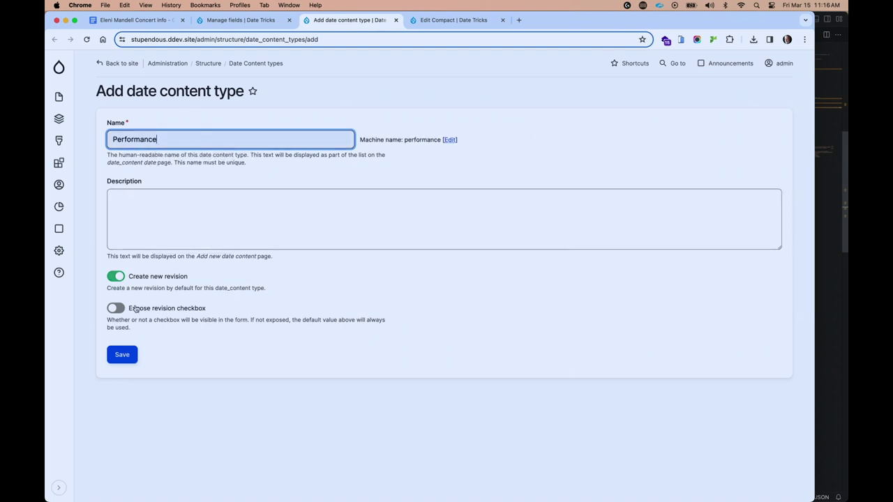
pyautogui.click(123, 355)
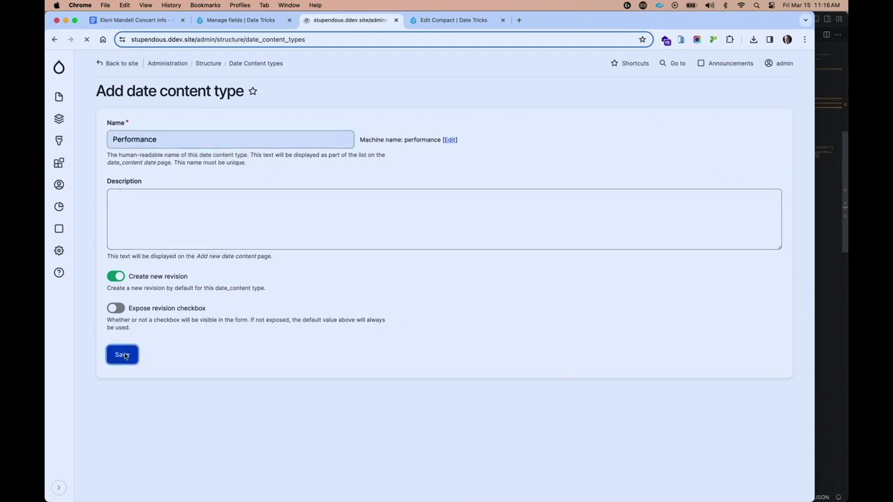
pyautogui.hotkey('ctrl', 'Right')
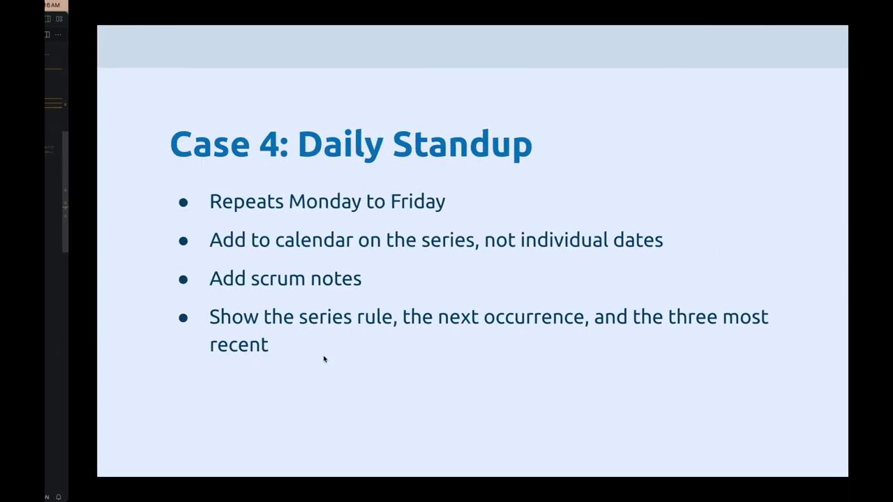
pyautogui.press('Left')
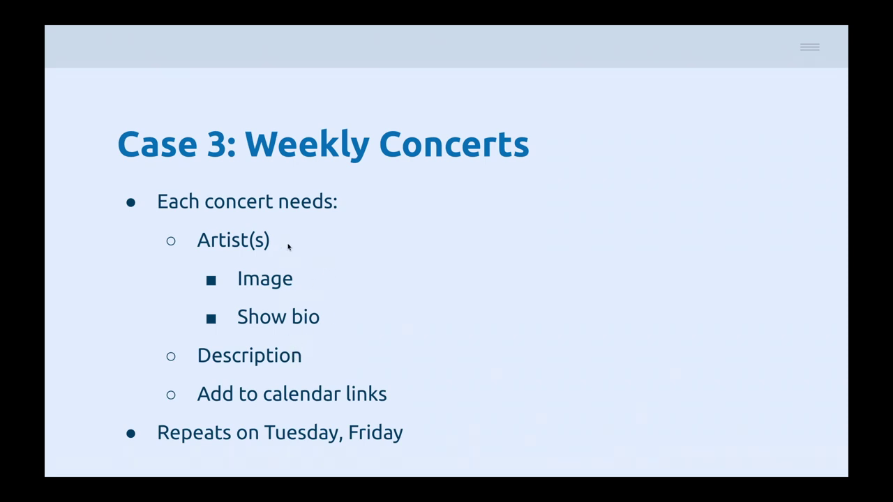
pyautogui.hotkey('ctrl', 'Left')
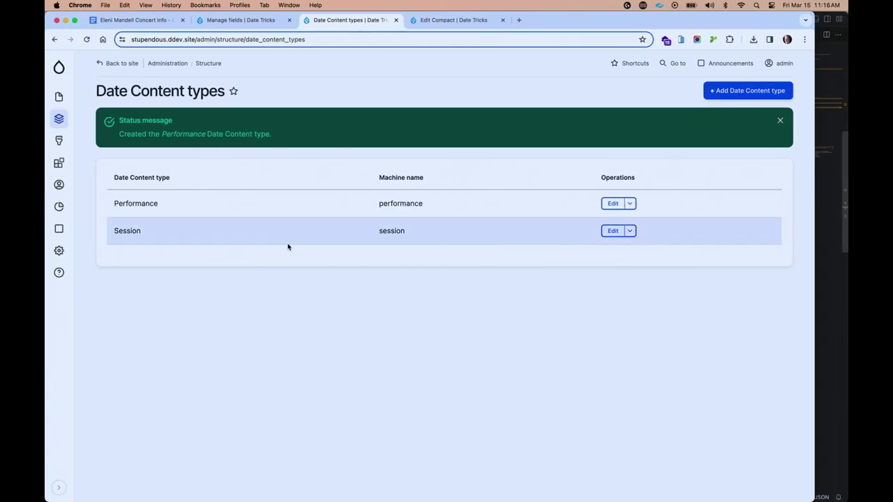
# Add a field labelled Description to the Performance date content type, using the Text (formatted, long) type.
pyautogui.click(630, 204)
pyautogui.click(612, 228)
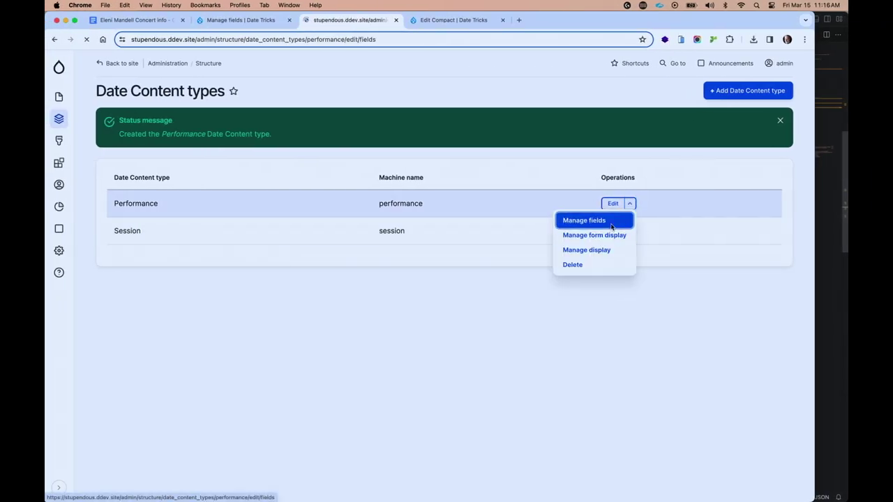
pyautogui.click(672, 96)
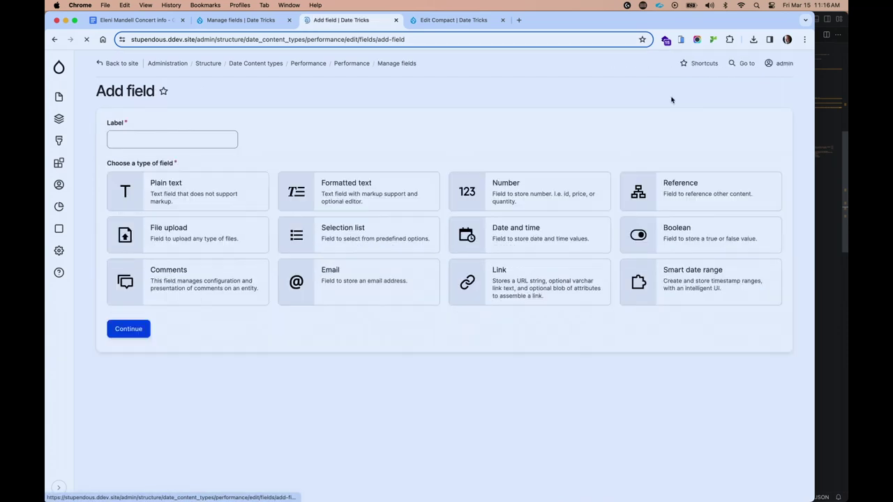
pyautogui.click(194, 142)
pyautogui.write('Deac')
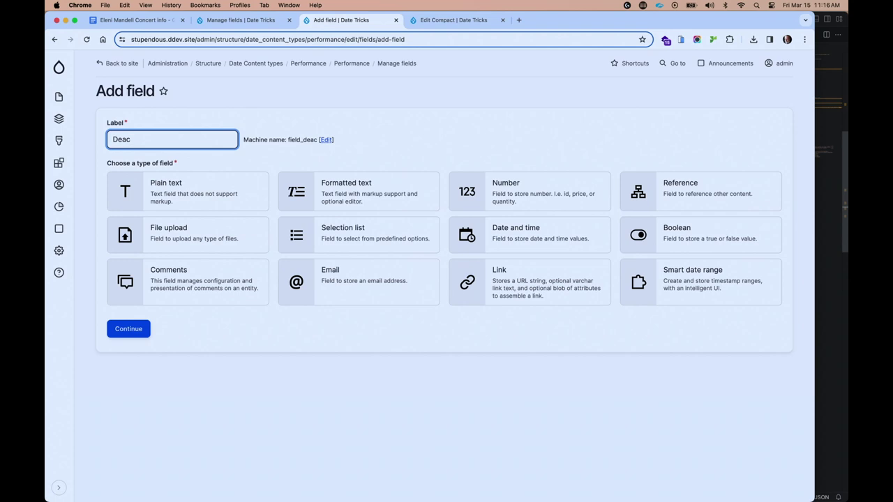
pyautogui.press('BackSpace')
pyautogui.press('BackSpace')
pyautogui.write('sc')
pyautogui.click(199, 162)
pyautogui.click(355, 195)
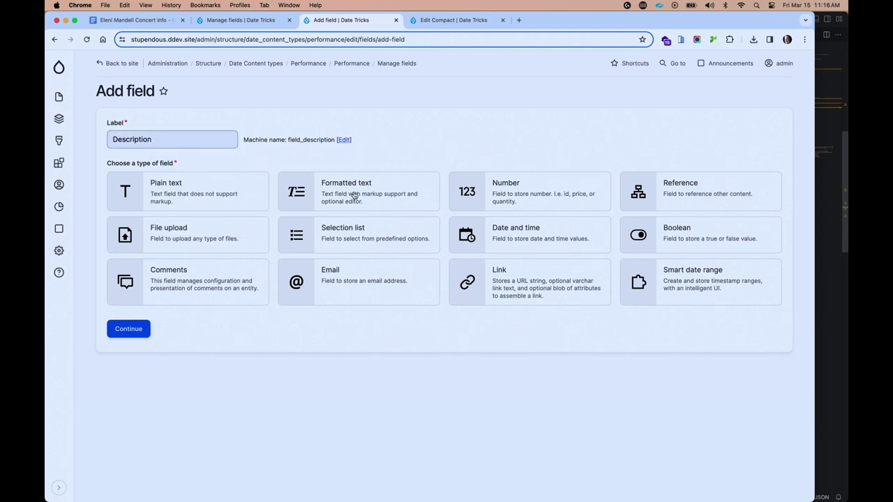
pyautogui.click(584, 365)
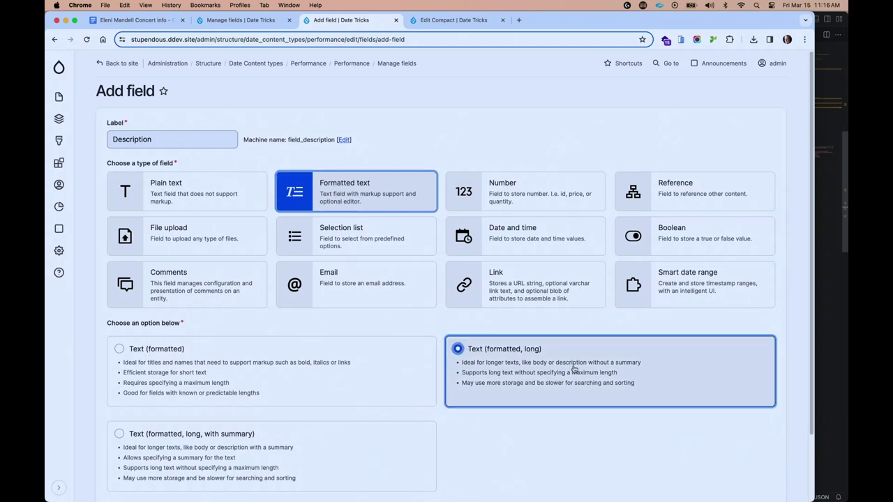
pyautogui.scroll(-2, 574, 367)
pyautogui.click(128, 442)
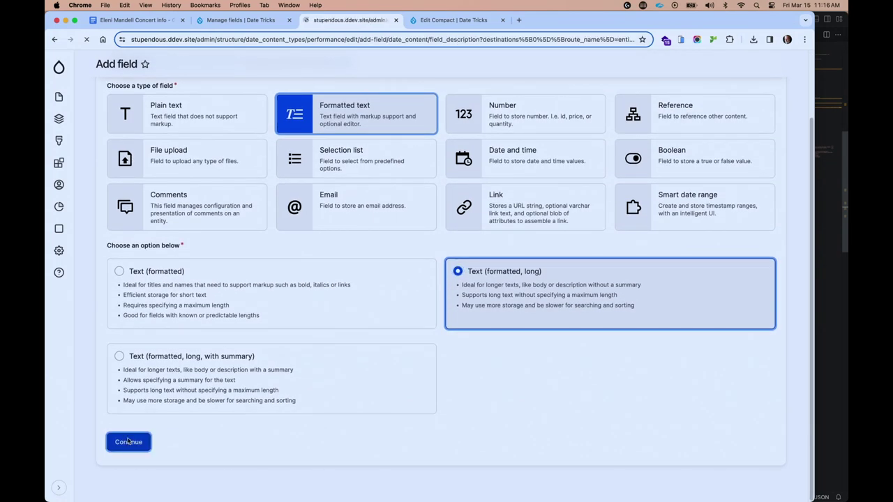
# Restrict the Description field's allowed text formats to Basic HTML and save its settings.
pyautogui.scroll(-2, 135, 432)
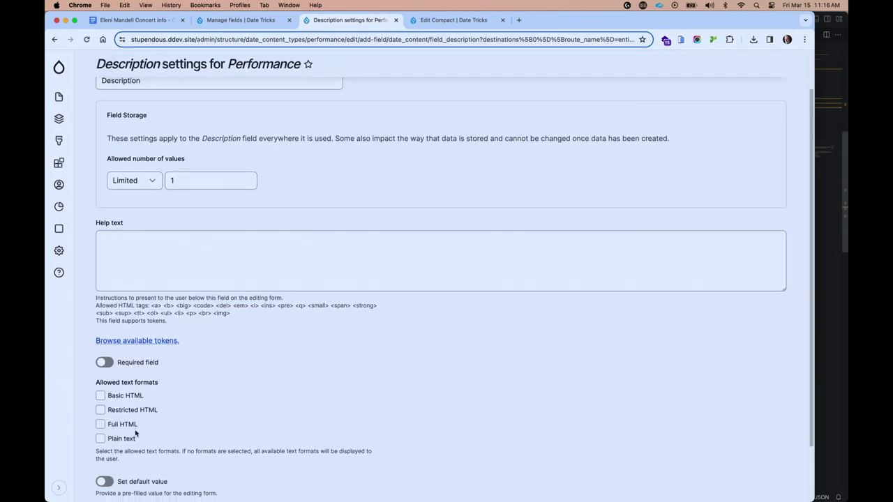
pyautogui.click(100, 393)
pyautogui.scroll(-2, 122, 399)
pyautogui.click(118, 453)
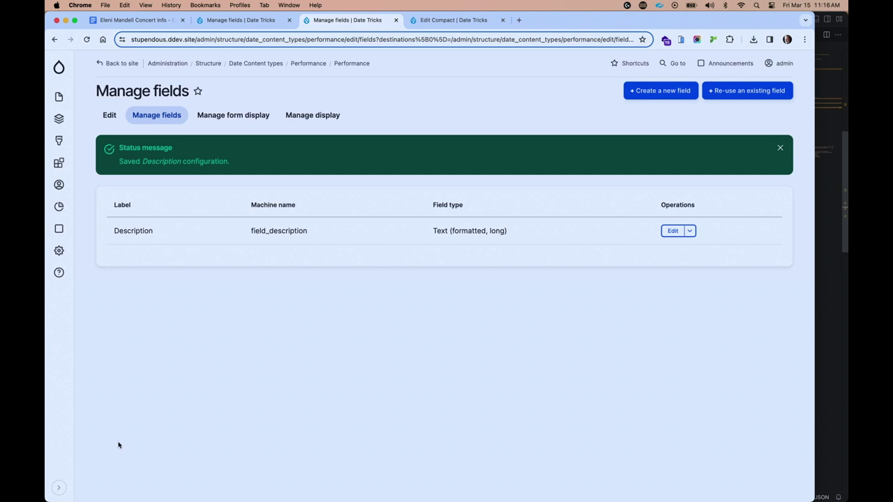
# Find the Add content type page by searching for "add con" and open it in a separate browser tab.
pyautogui.hotkey('alt', 'd')
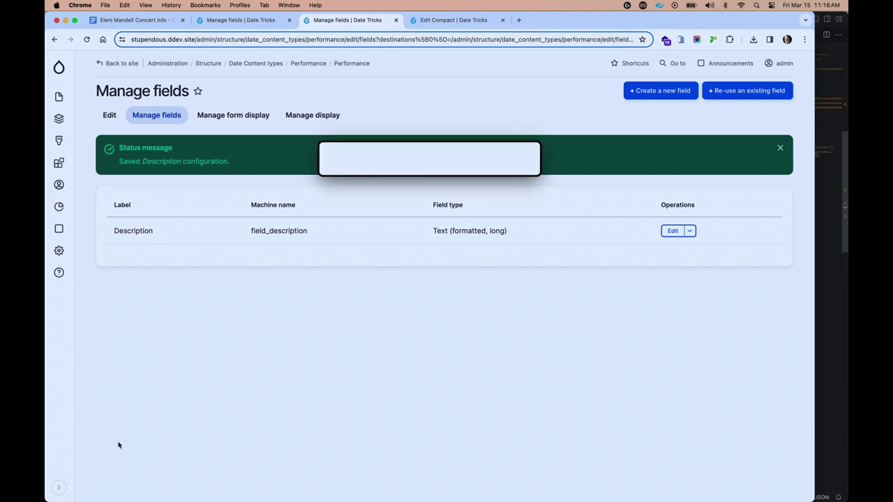
pyautogui.write('add con')
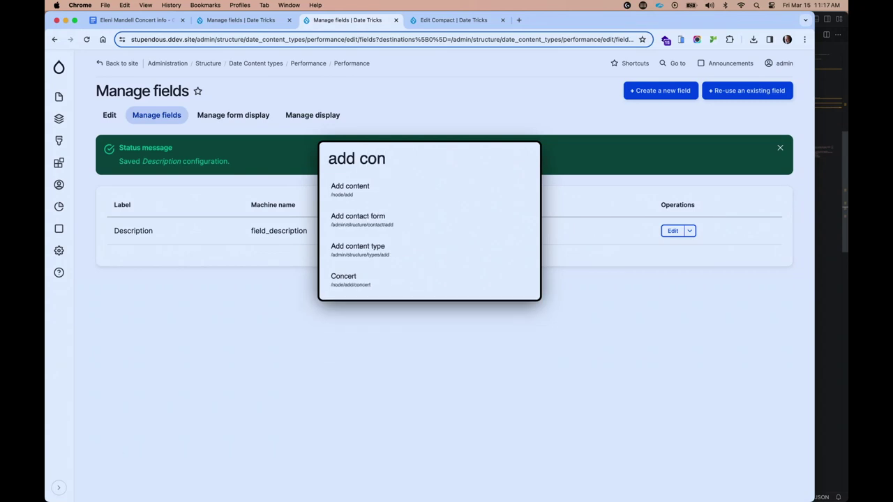
pyautogui.keyDown('super'); pyautogui.click(369, 253); pyautogui.keyUp('super')
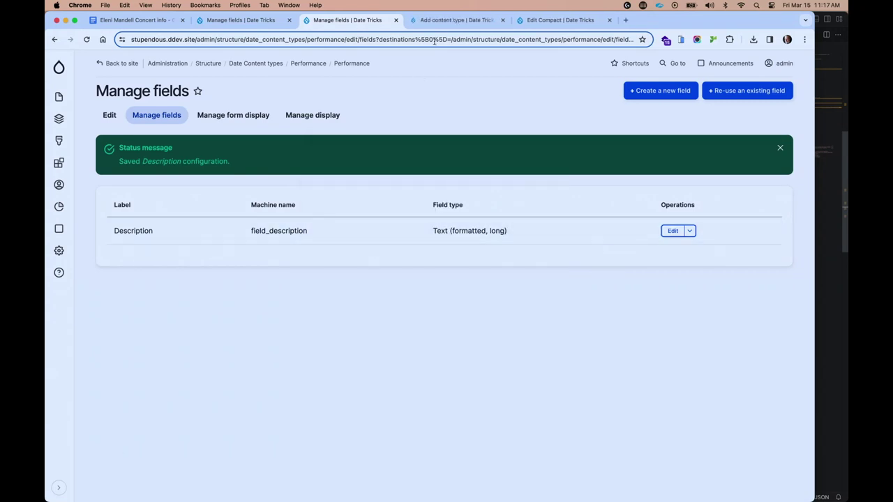
pyautogui.click(444, 19)
# Create a content type named Artist with the title field label Name and continue to its field management.
pyautogui.click(152, 162)
pyautogui.write('Arti')
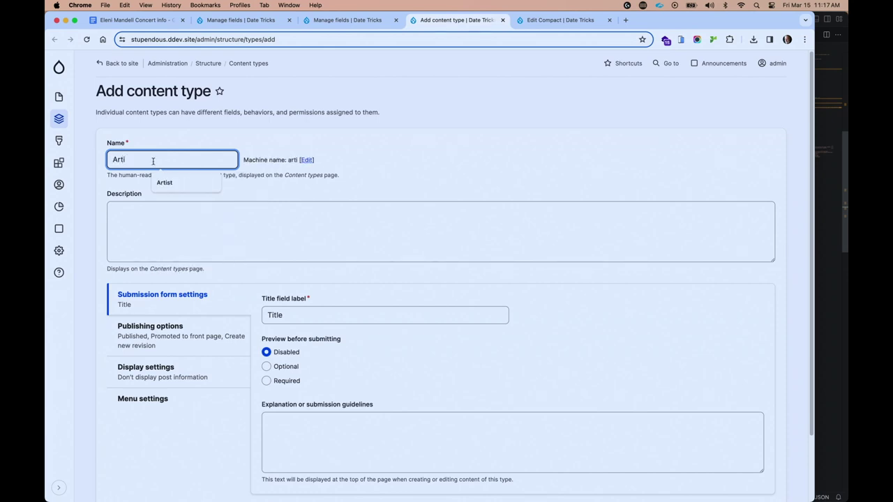
pyautogui.click(167, 183)
pyautogui.doubleClick(286, 315)
pyautogui.write('Name')
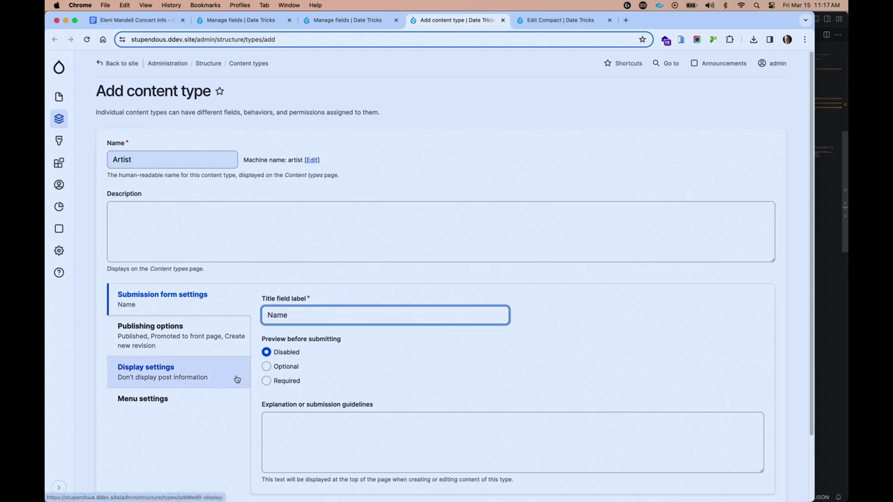
pyautogui.scroll(-2, 231, 394)
pyautogui.click(160, 443)
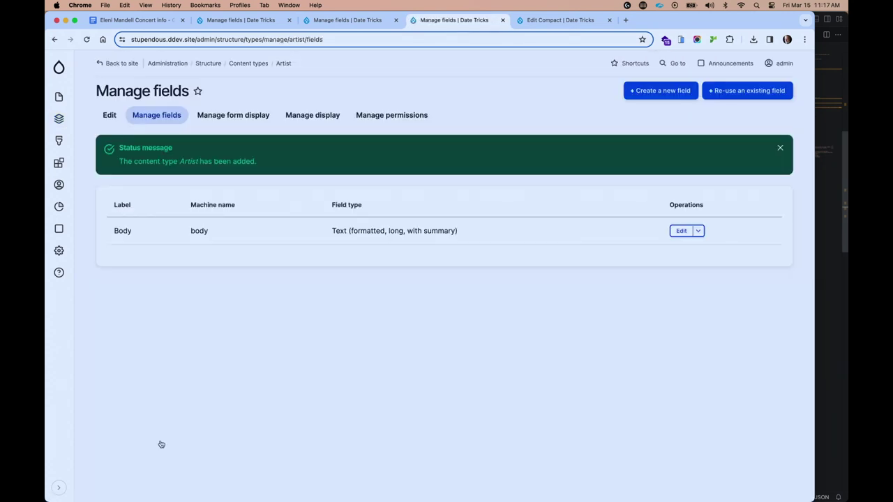
# Relabel the Artist type's Body field as Bio, allow only the Basic HTML text format, and save.
pyautogui.click(681, 231)
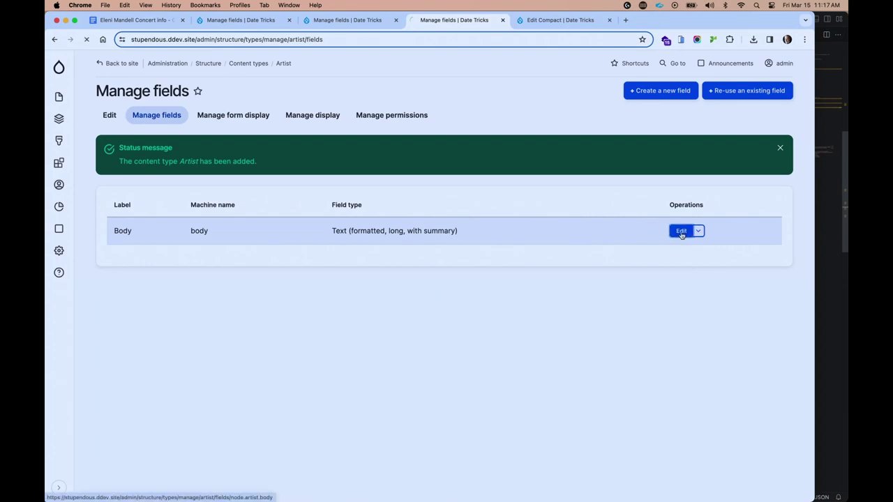
pyautogui.click(153, 133)
pyautogui.doubleClick(153, 132)
pyautogui.write('Bio')
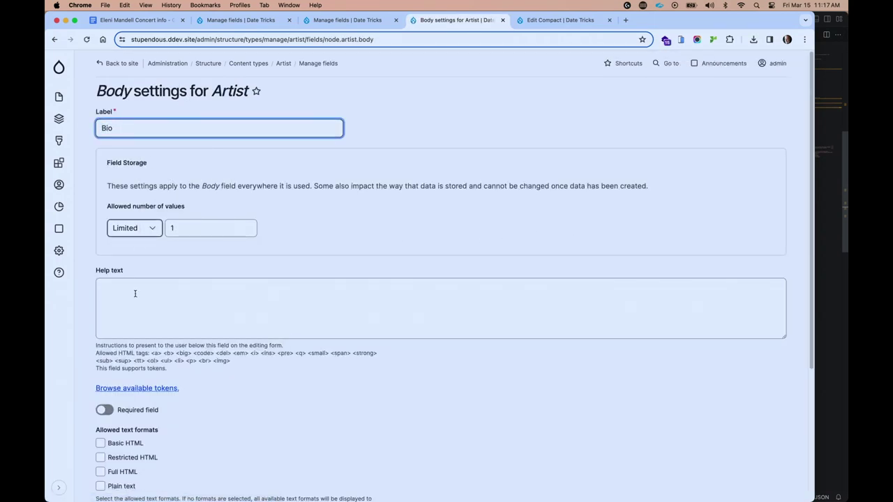
pyautogui.scroll(-2, 134, 265)
pyautogui.scroll(-3, 134, 266)
pyautogui.click(125, 272)
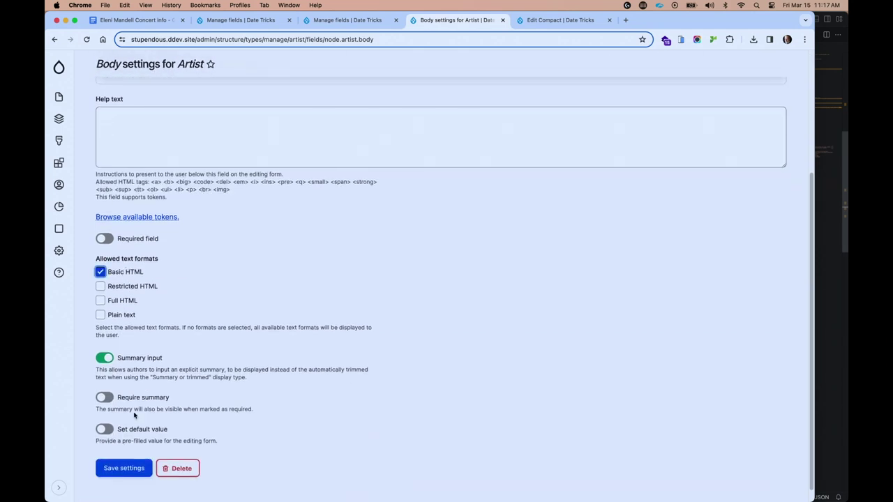
pyautogui.click(125, 468)
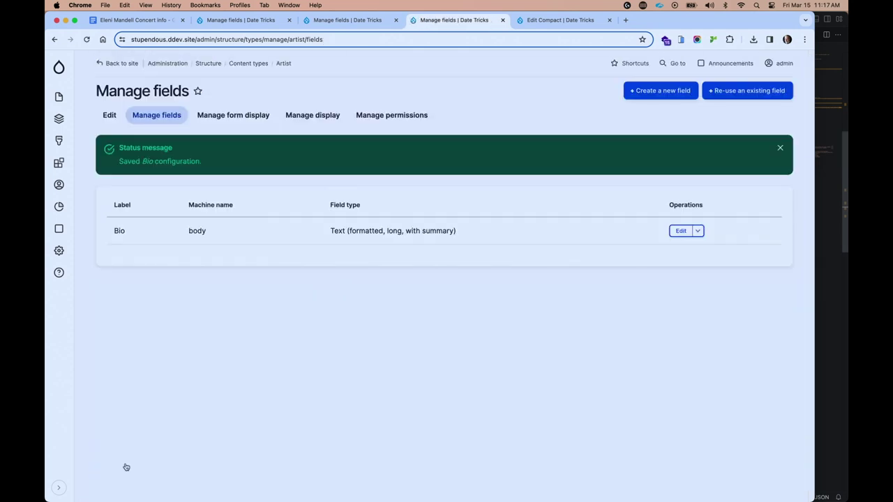
# Re-use the existing field_image field on the Artist content type and save it with its default settings.
pyautogui.click(754, 90)
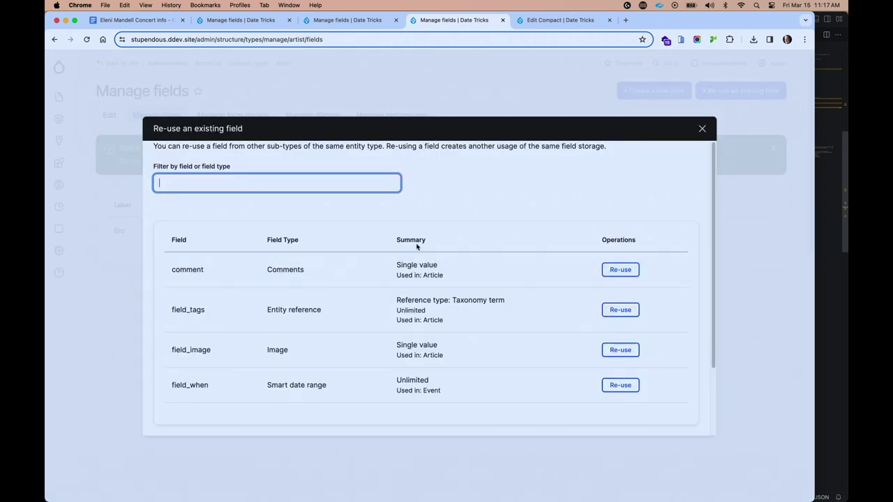
pyautogui.write('Imag')
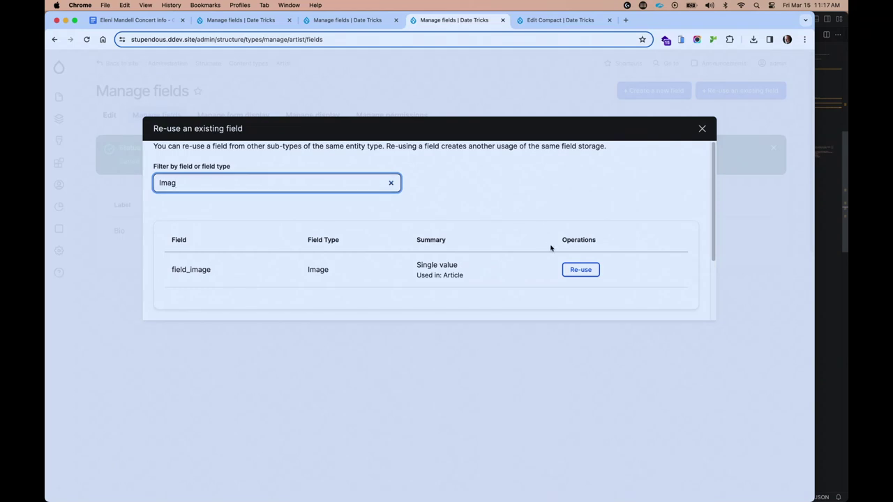
pyautogui.click(579, 274)
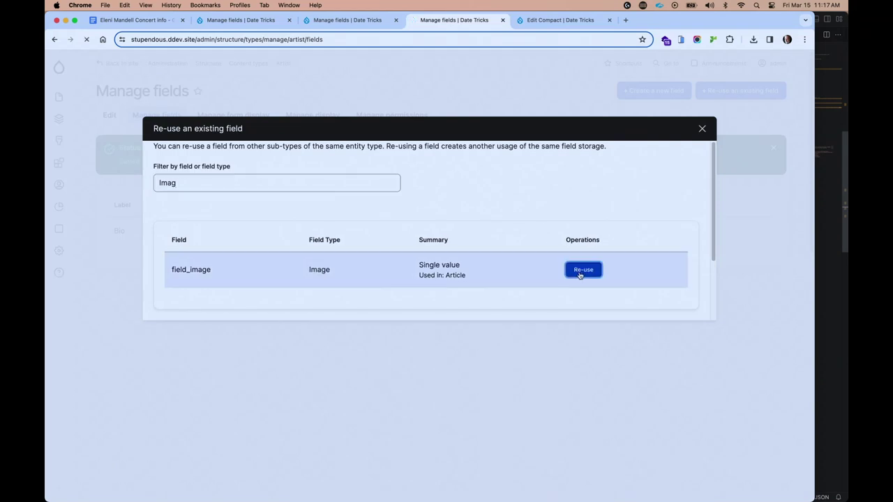
pyautogui.scroll(-5, 421, 279)
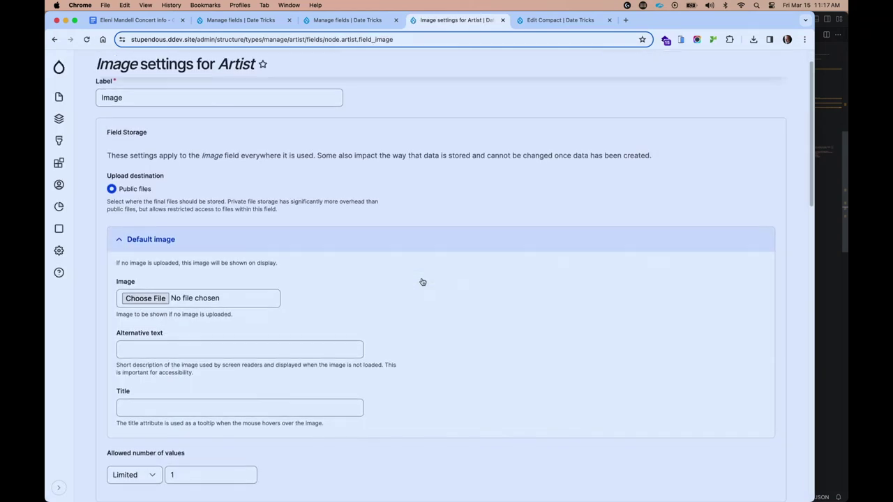
pyautogui.scroll(1, 422, 278)
pyautogui.scroll(-5, 421, 279)
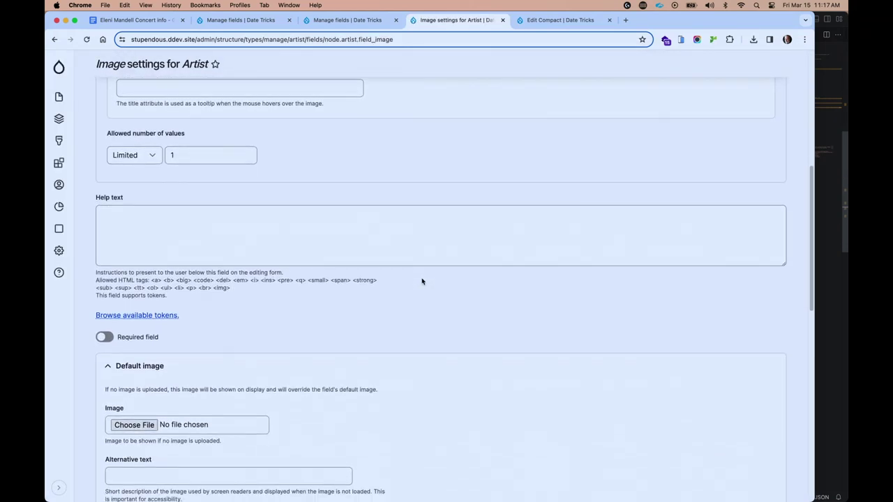
pyautogui.scroll(-1, 422, 281)
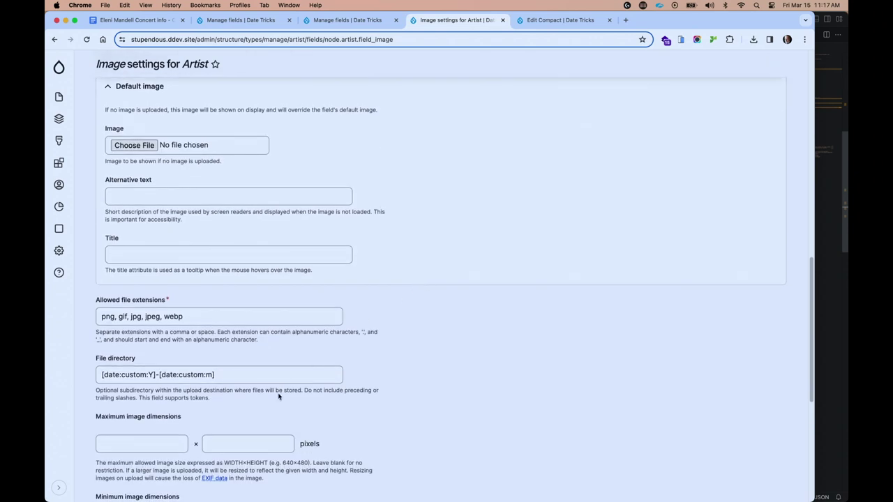
pyautogui.scroll(-10, 262, 408)
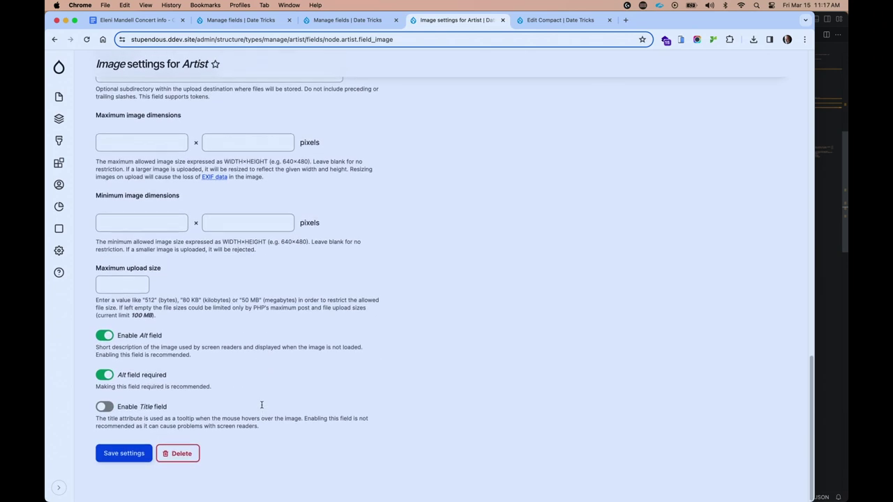
pyautogui.click(115, 451)
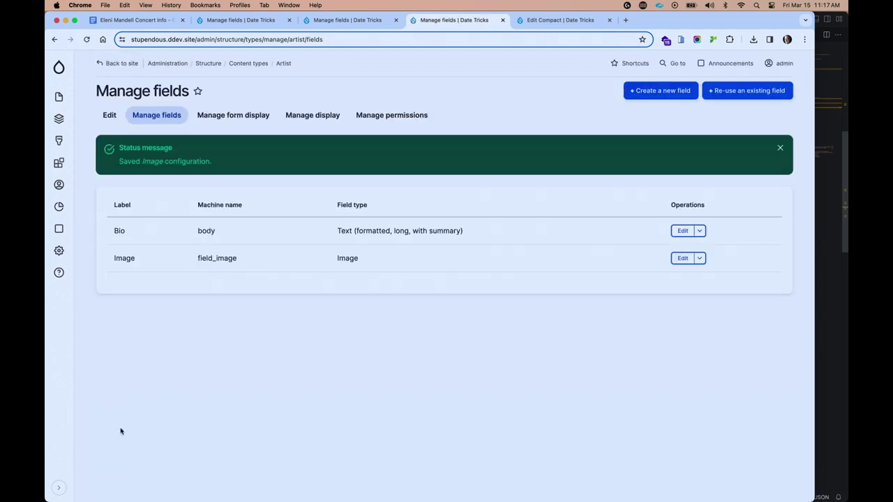
# Add a Reference field labelled "Performed by" to the Performance date content type, referencing Content.
pyautogui.click(345, 20)
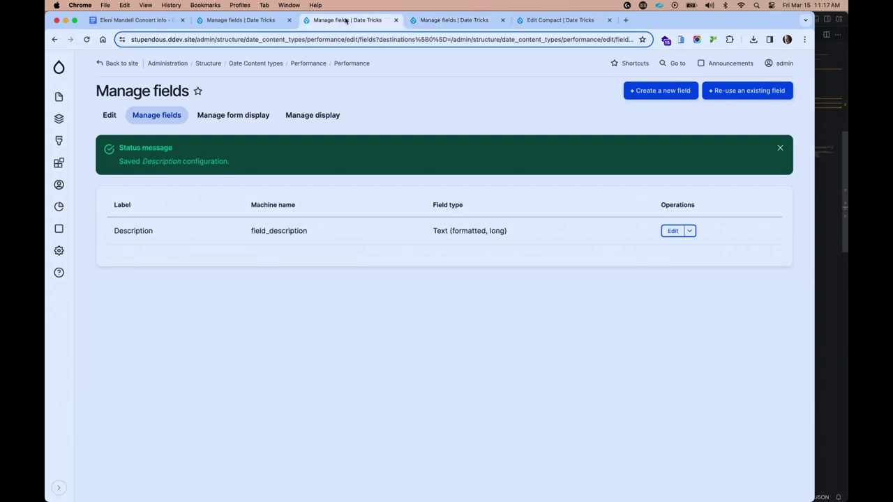
pyautogui.click(648, 98)
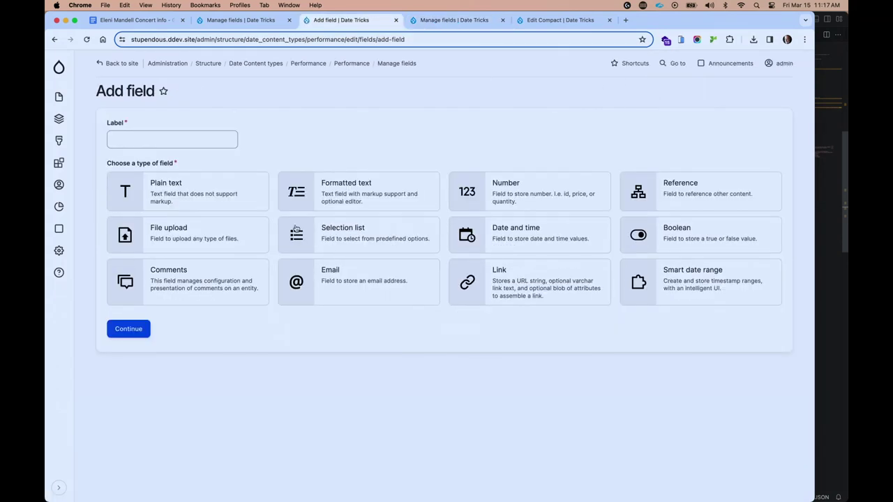
pyautogui.click(123, 140)
pyautogui.write('Performed by')
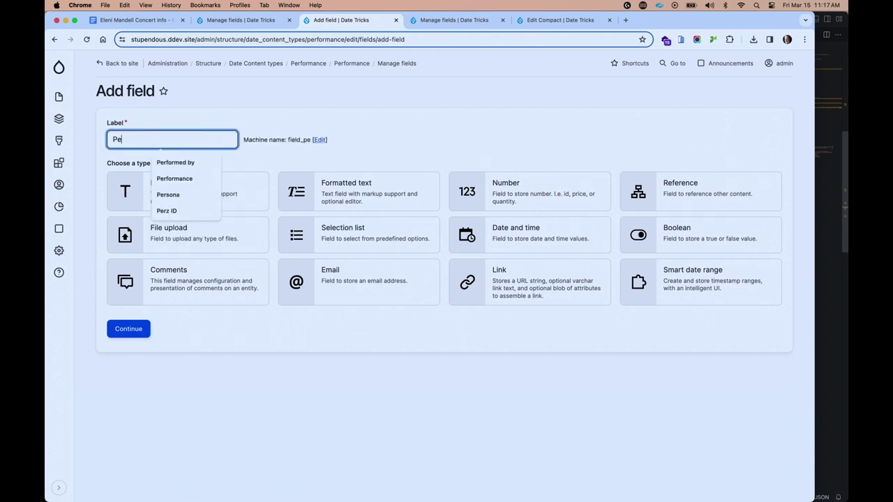
pyautogui.click(187, 162)
pyautogui.click(681, 180)
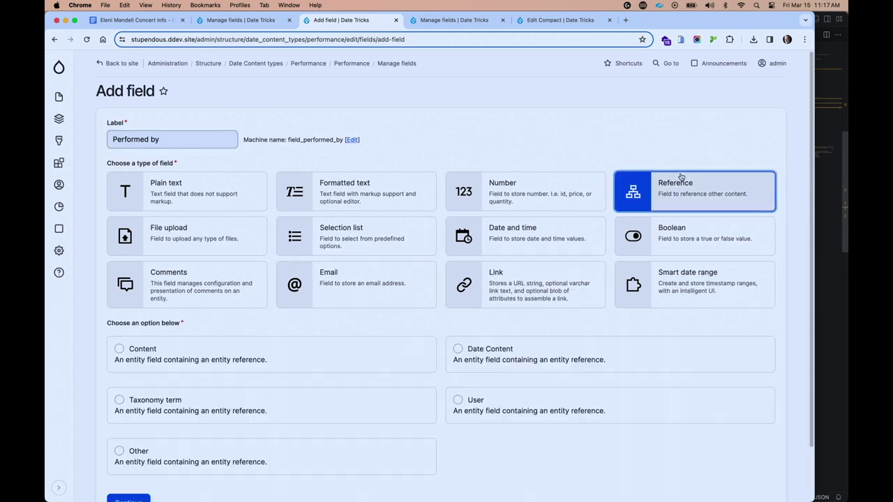
pyautogui.click(244, 370)
pyautogui.scroll(-2, 170, 440)
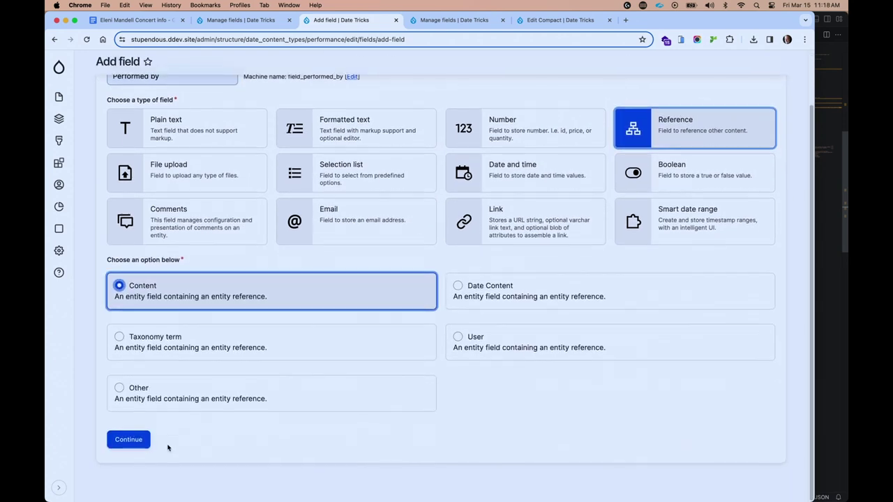
pyautogui.click(130, 445)
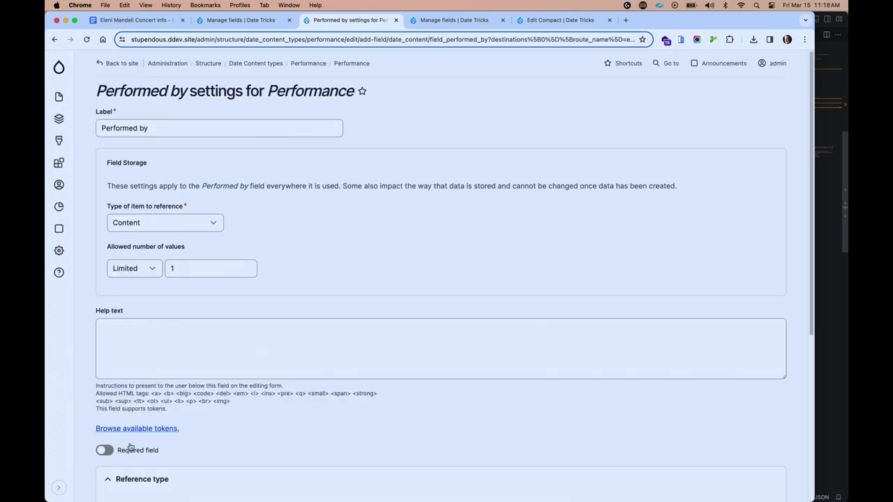
# Allow unlimited values for the "Performed by" field, limit its references to the Artist content type, and save.
pyautogui.scroll(-1, 149, 311)
pyautogui.click(134, 266)
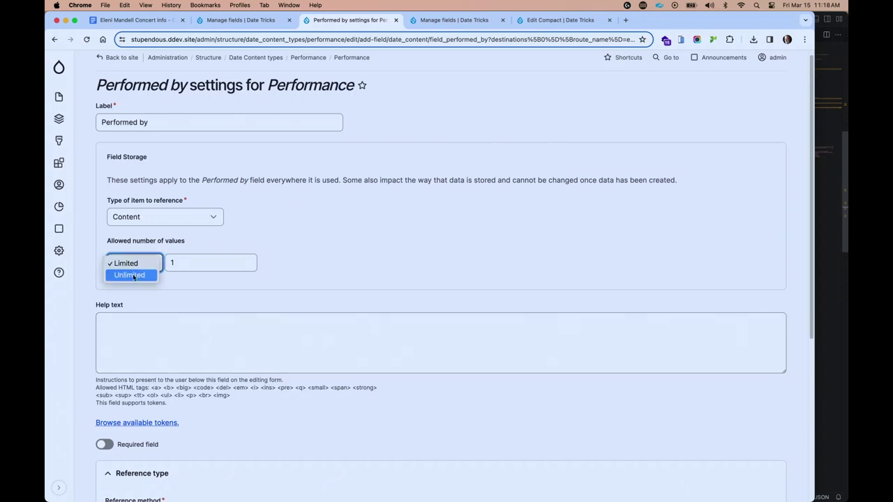
pyautogui.click(134, 276)
pyautogui.scroll(-5, 133, 293)
pyautogui.click(120, 335)
pyautogui.scroll(-2, 118, 418)
pyautogui.click(116, 452)
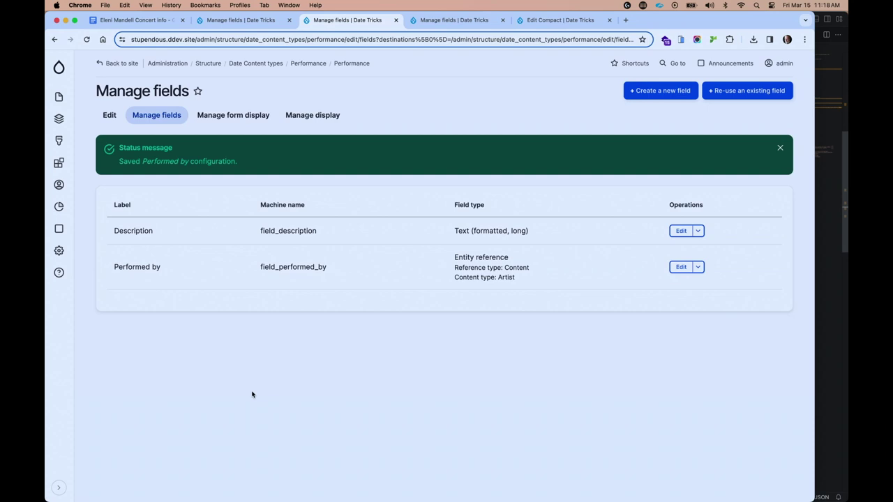
# Open the creation form for new Concert content in a separate browser tab.
pyautogui.click(226, 20)
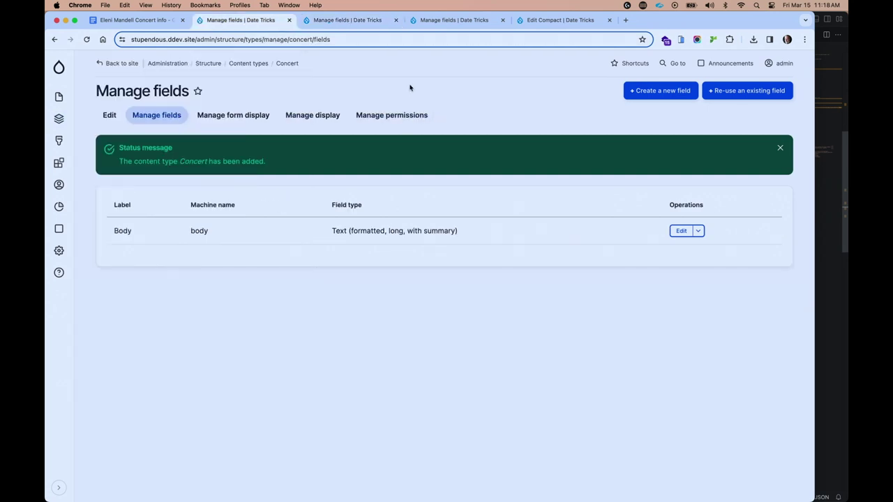
pyautogui.moveTo(62, 96)
pyautogui.moveTo(120, 116)
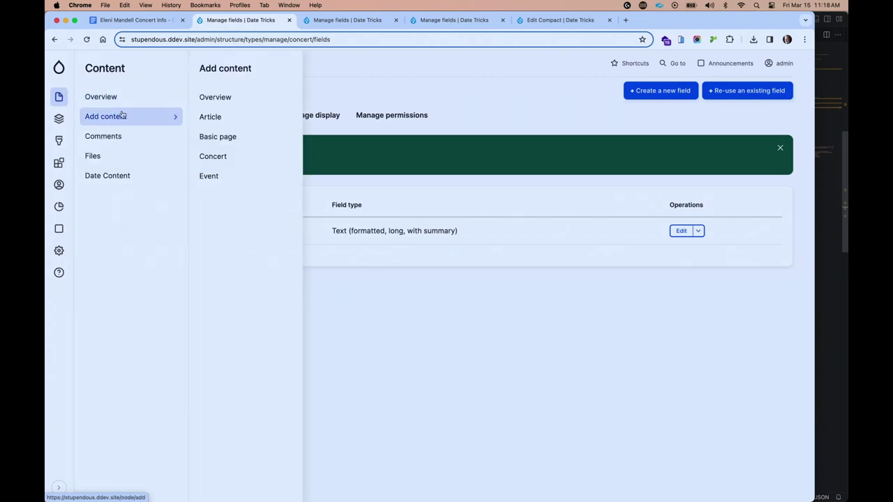
pyautogui.click(213, 157)
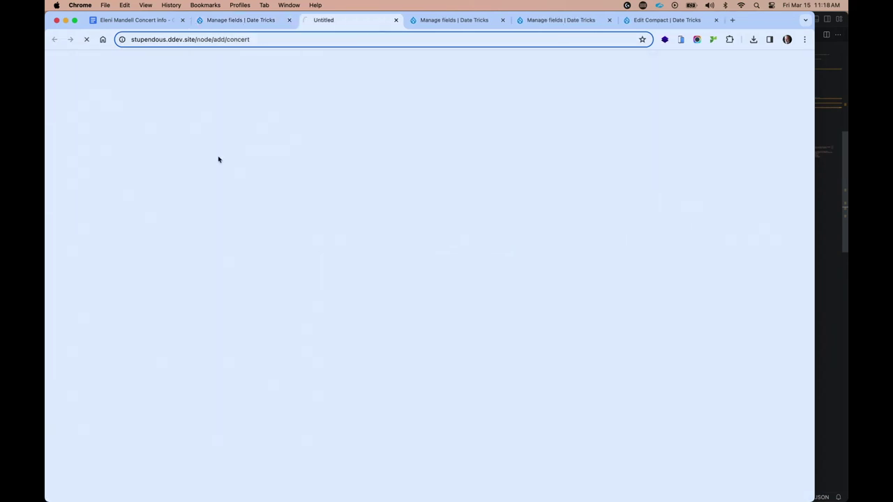
pyautogui.click(221, 147)
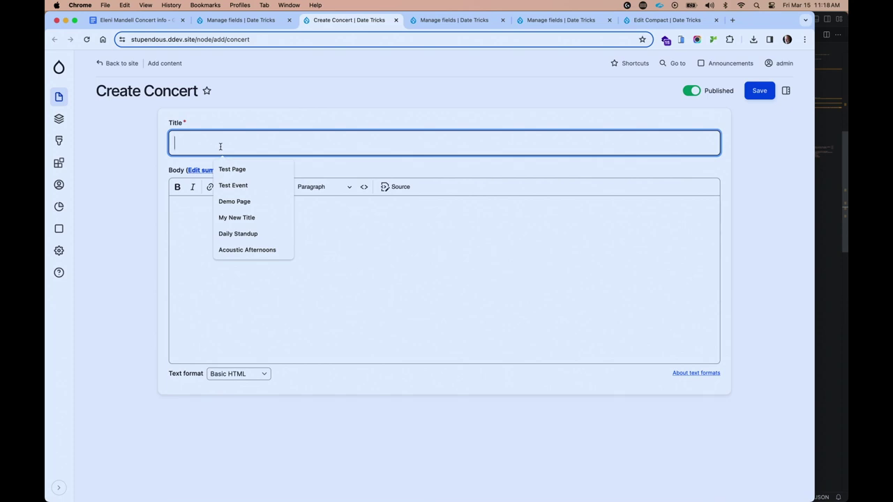
# Re-use the existing field_when Smart date range field on the Concert content type.
pyautogui.click(240, 20)
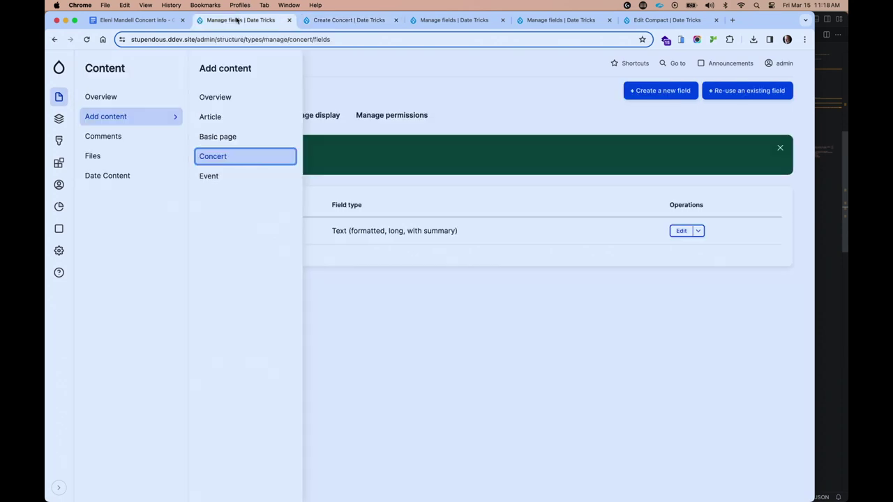
pyautogui.click(733, 90)
pyautogui.write('whe')
pyautogui.click(595, 270)
# Allow recurring date values for the Concert type's When field, keep 12 months to extend, and save the settings.
pyautogui.scroll(-5, 371, 327)
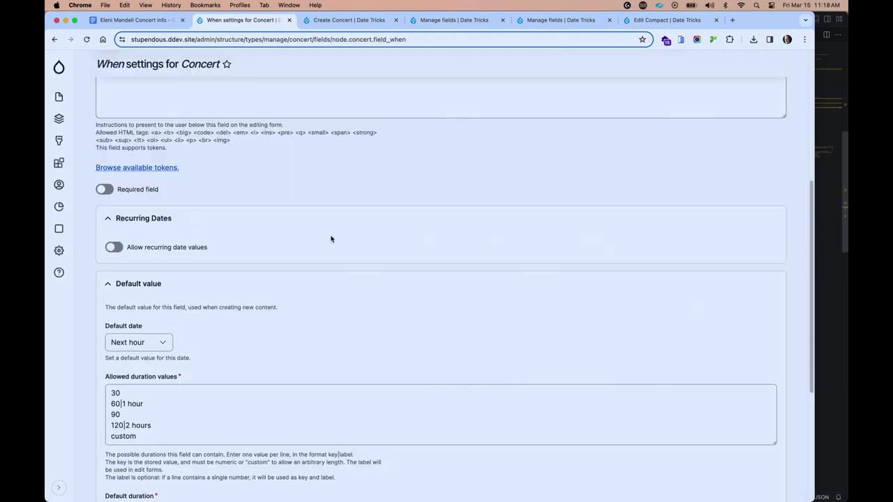
pyautogui.click(113, 246)
pyautogui.click(139, 282)
pyautogui.doubleClick(139, 281)
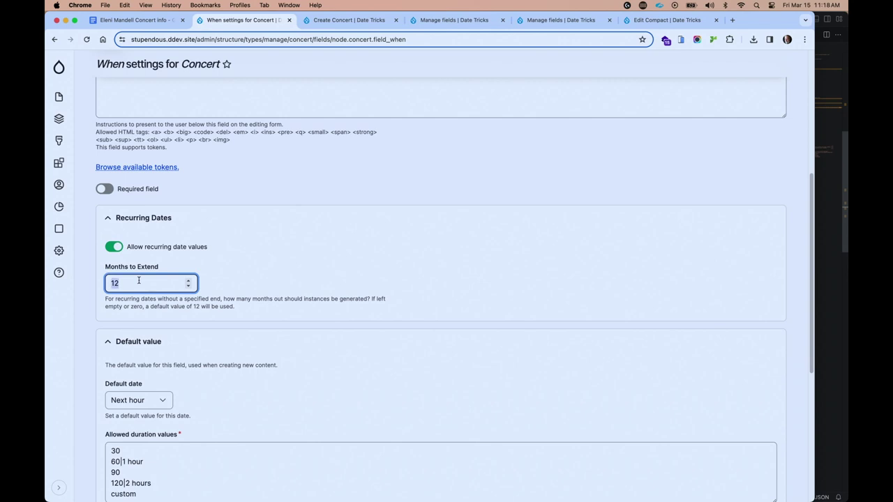
pyautogui.scroll(-5, 143, 290)
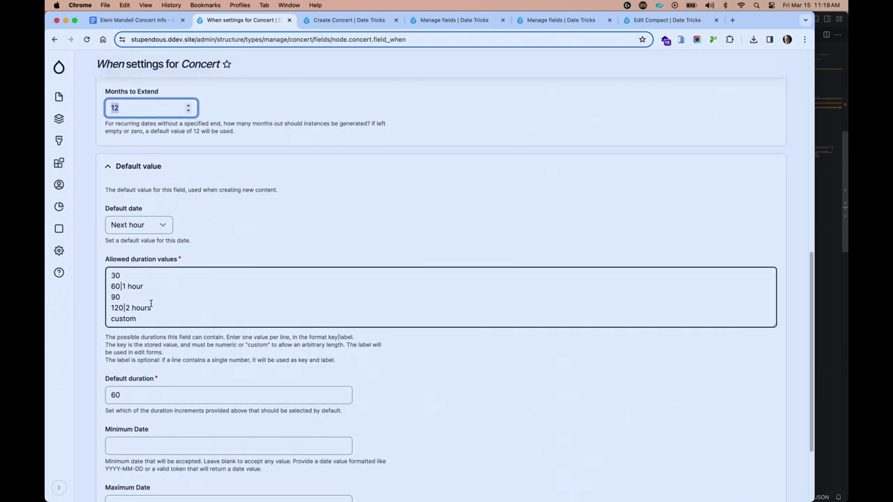
pyautogui.scroll(-3, 150, 305)
pyautogui.click(131, 457)
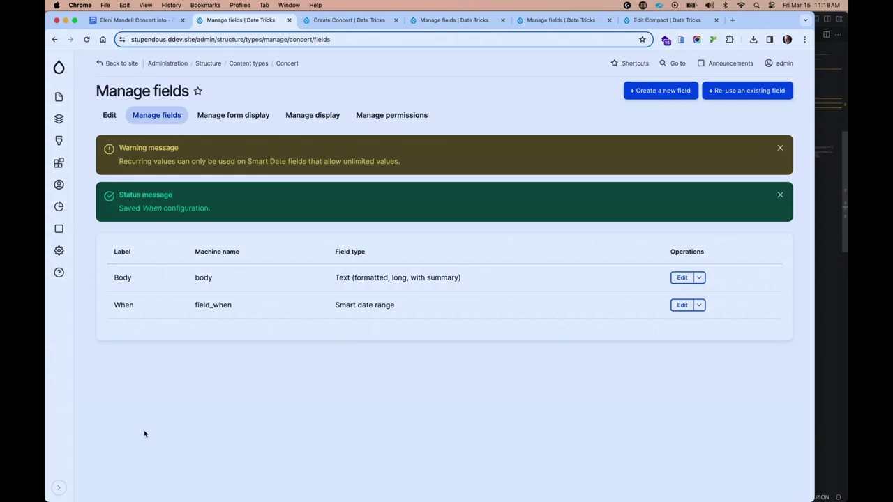
# Reload the Concert creation form and title the concert "Acoustic Afternoons".
pyautogui.click(332, 20)
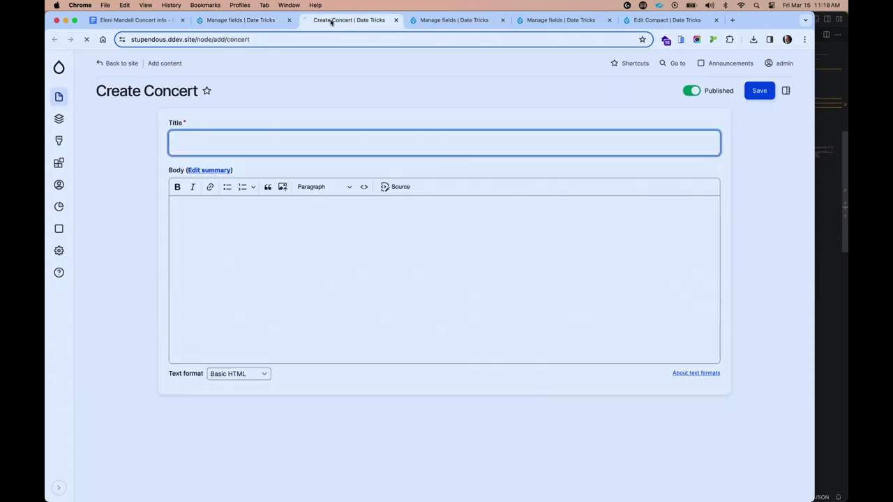
pyautogui.press('super+r')
pyautogui.click(246, 142)
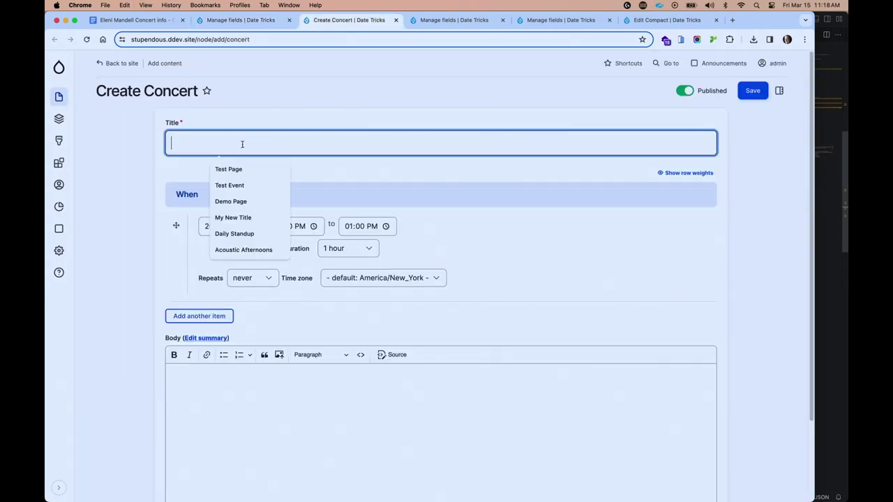
pyautogui.write('Ac')
pyautogui.click(264, 172)
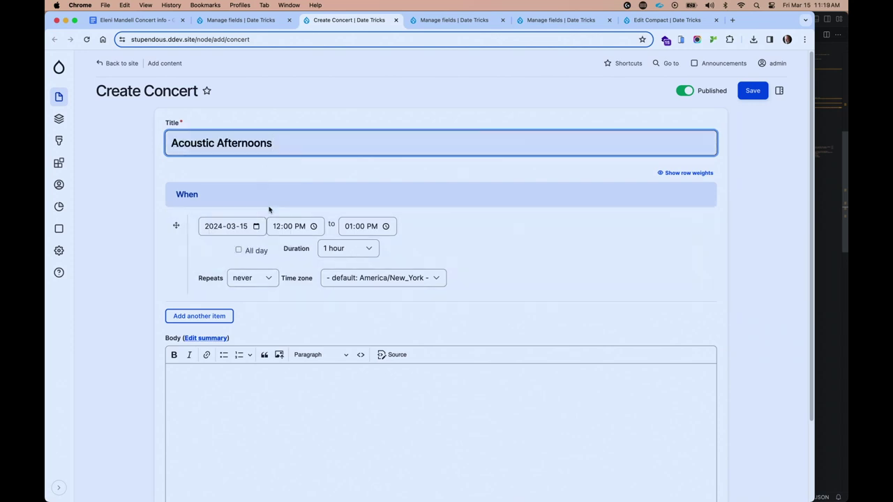
# Set the concert's date to 2024-03-04, starting at 02:00 PM with a duration of 90 minutes.
pyautogui.click(257, 226)
pyautogui.click(258, 226)
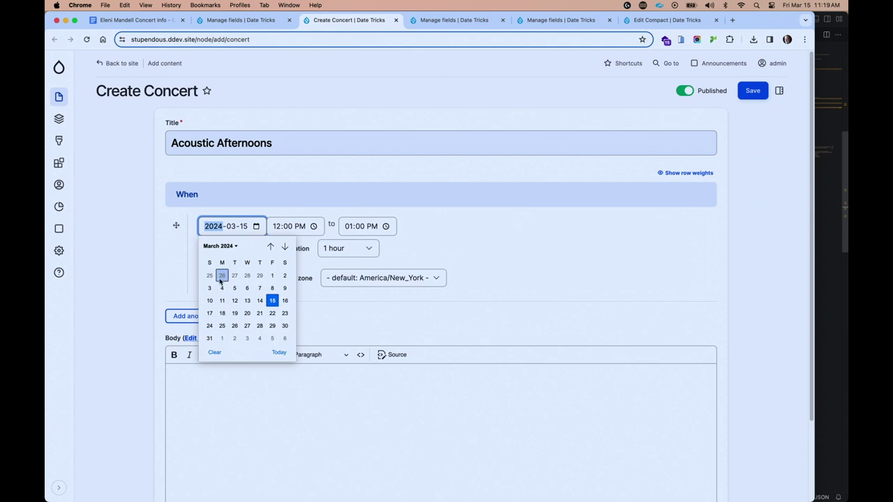
pyautogui.click(221, 288)
pyautogui.click(276, 226)
pyautogui.write('2')
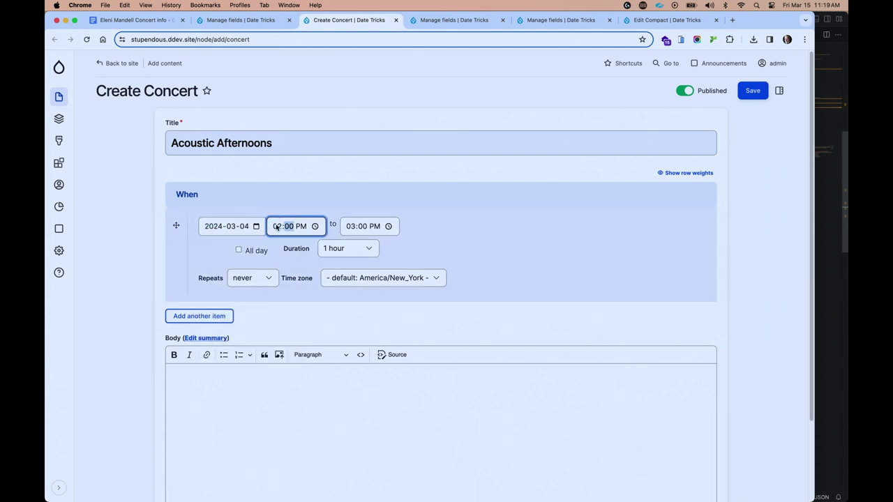
pyautogui.click(332, 249)
pyautogui.click(338, 261)
# Make the concert repeat weekly on Tuesdays and Fridays with no end, and save it.
pyautogui.click(240, 279)
pyautogui.click(241, 303)
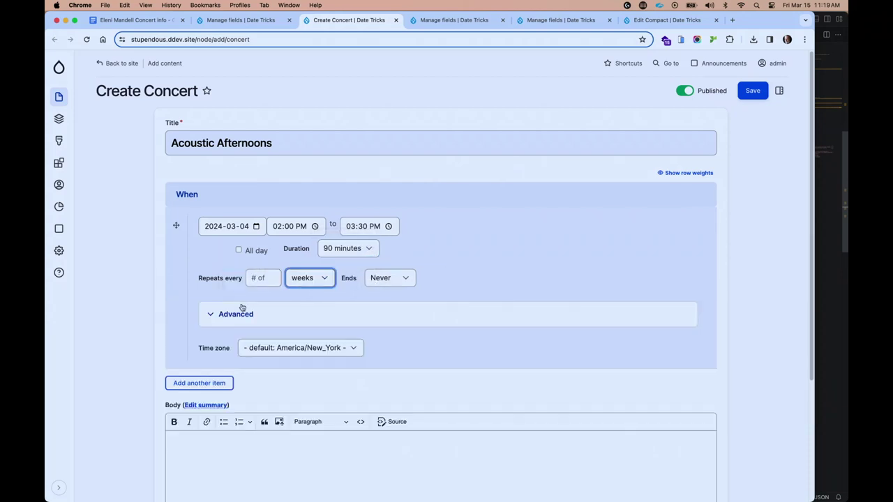
pyautogui.click(244, 314)
pyautogui.click(287, 344)
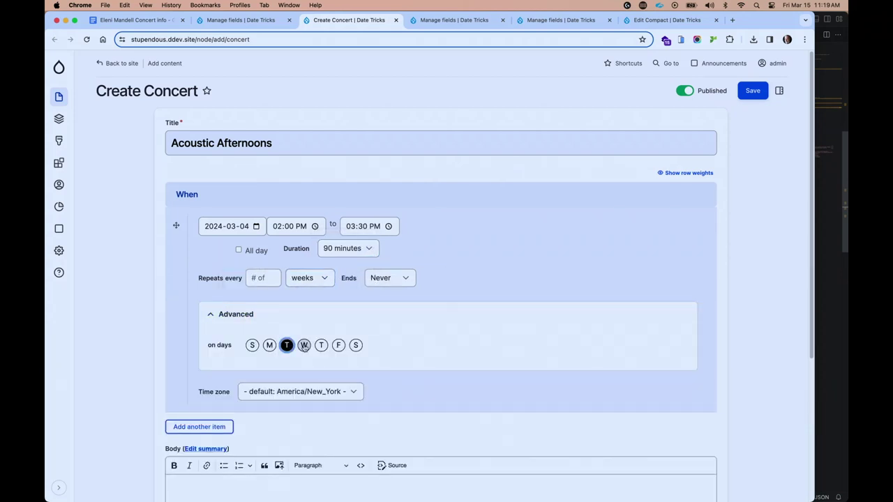
pyautogui.click(339, 345)
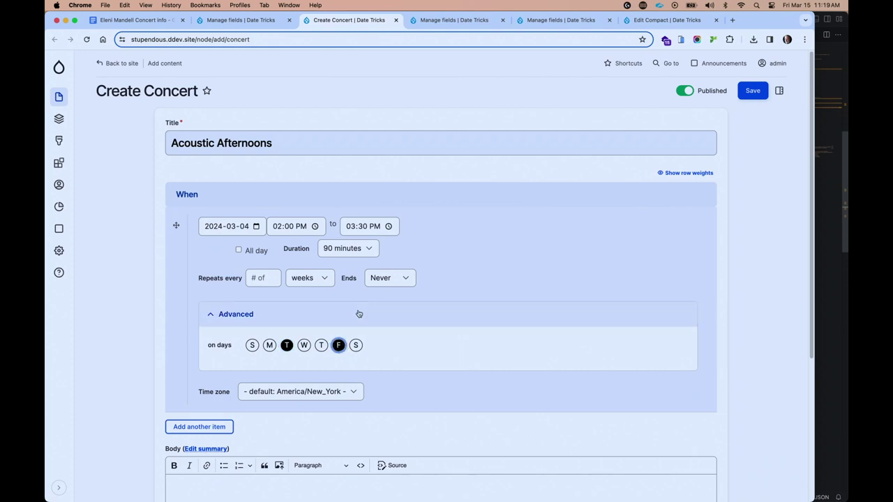
pyautogui.click(753, 92)
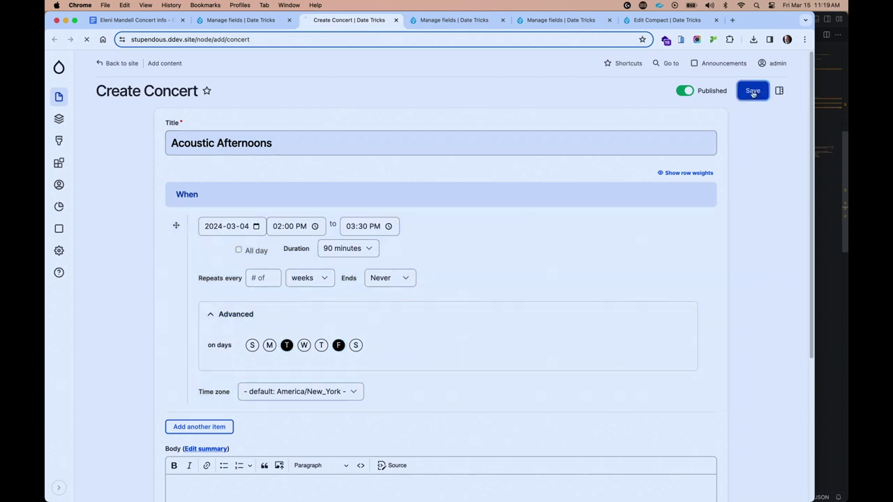
# Review the list of recurring dates and their session content links on the Acoustic Afternoons page.
pyautogui.scroll(-5, 500, 360)
pyautogui.scroll(-2, 501, 360)
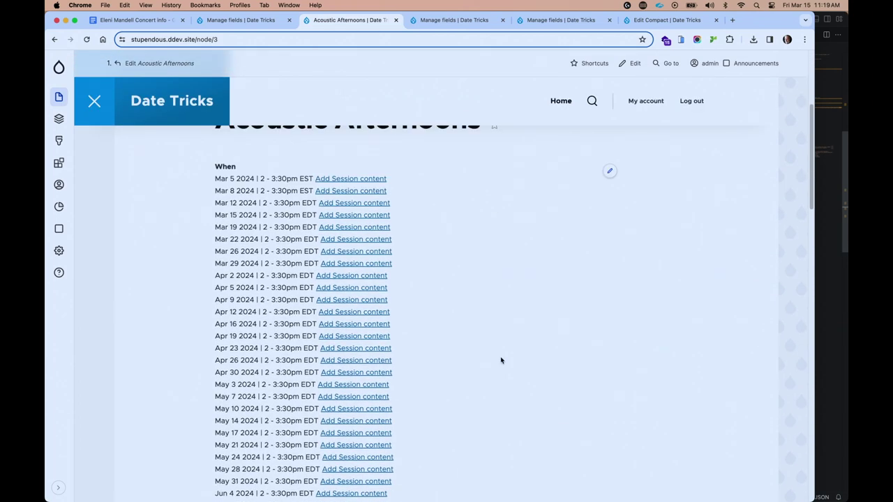
pyautogui.scroll(-5, 501, 360)
pyautogui.scroll(3, 501, 360)
pyautogui.scroll(3, 500, 360)
pyautogui.scroll(-1, 500, 360)
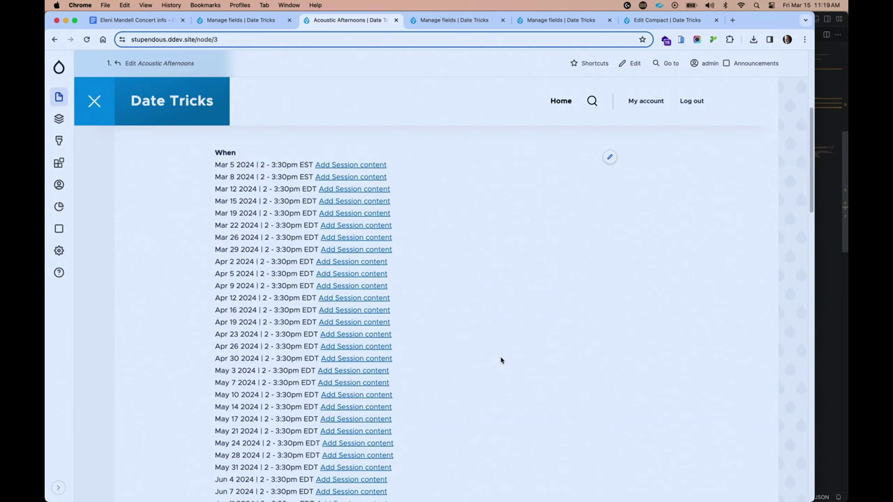
pyautogui.scroll(-2, 500, 360)
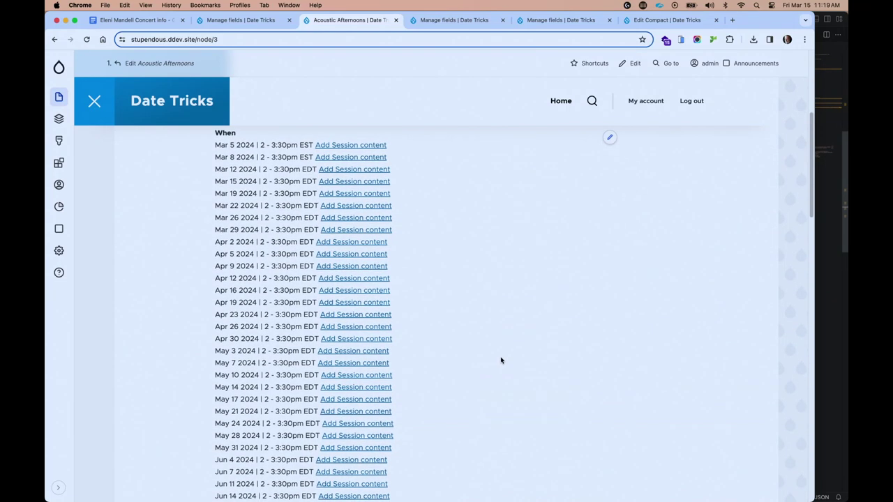
pyautogui.scroll(5, 500, 360)
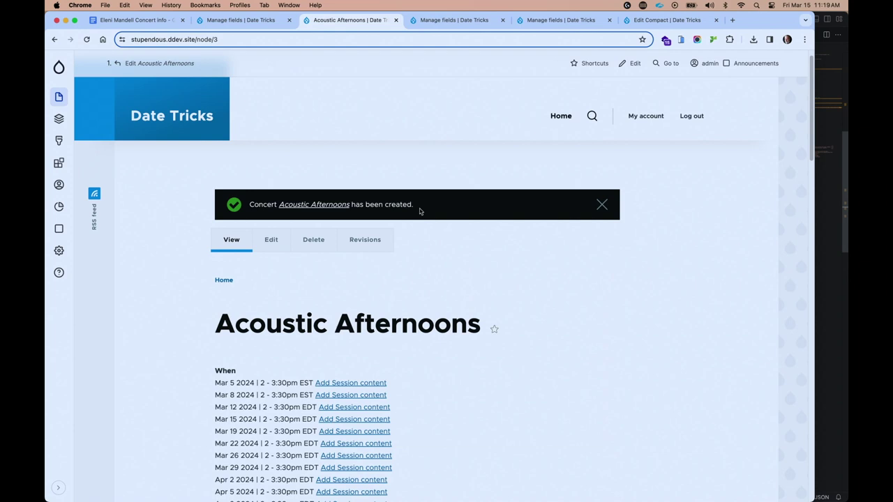
# Change the When field's format to Recurring in the Concert content type's default display.
pyautogui.click(259, 20)
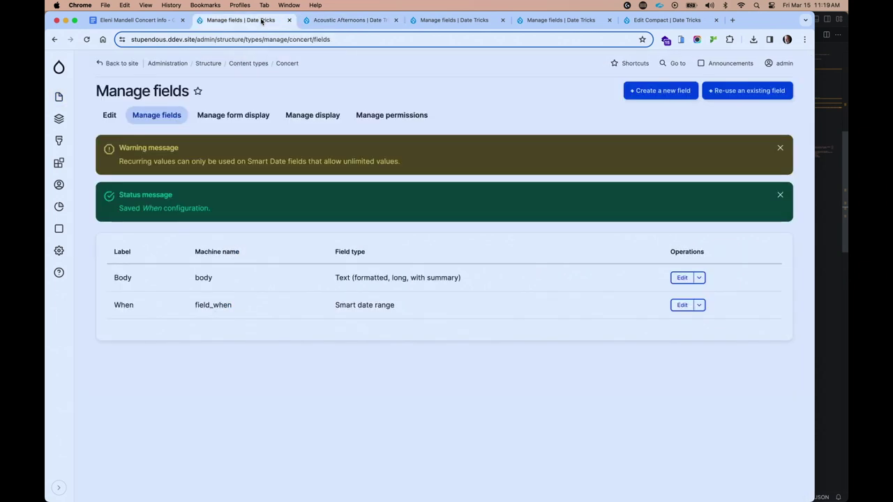
pyautogui.click(313, 117)
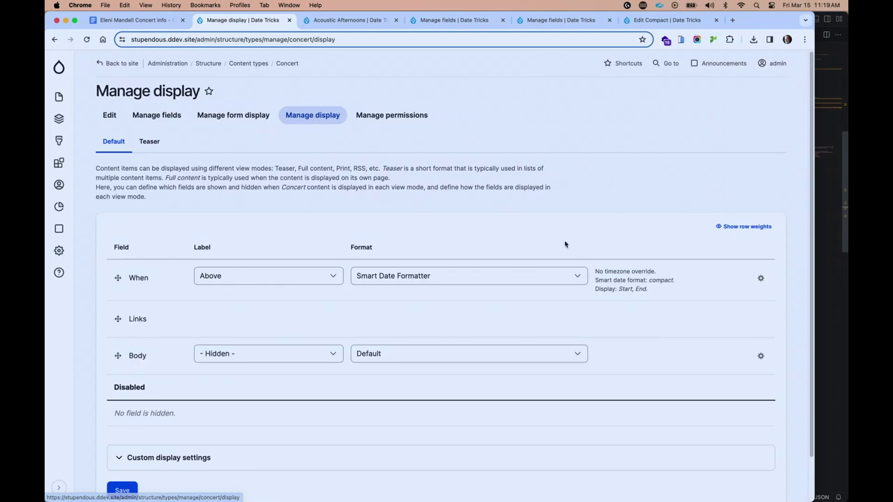
pyautogui.click(517, 277)
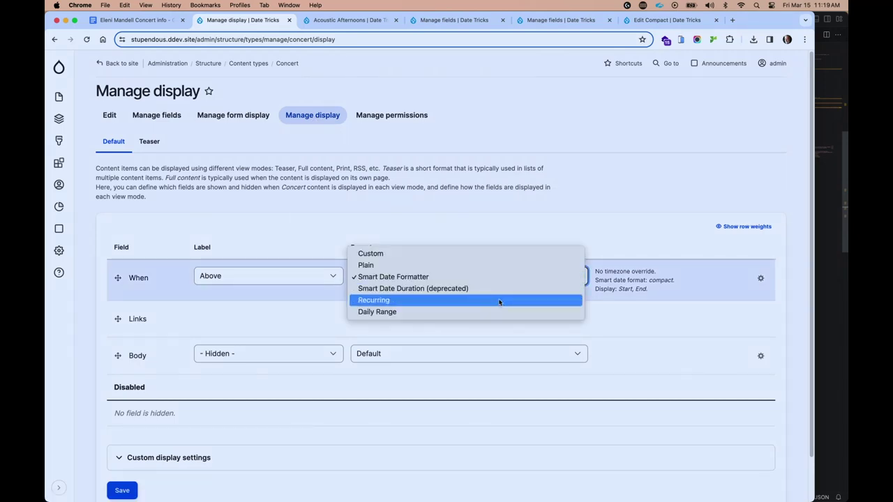
pyautogui.click(500, 301)
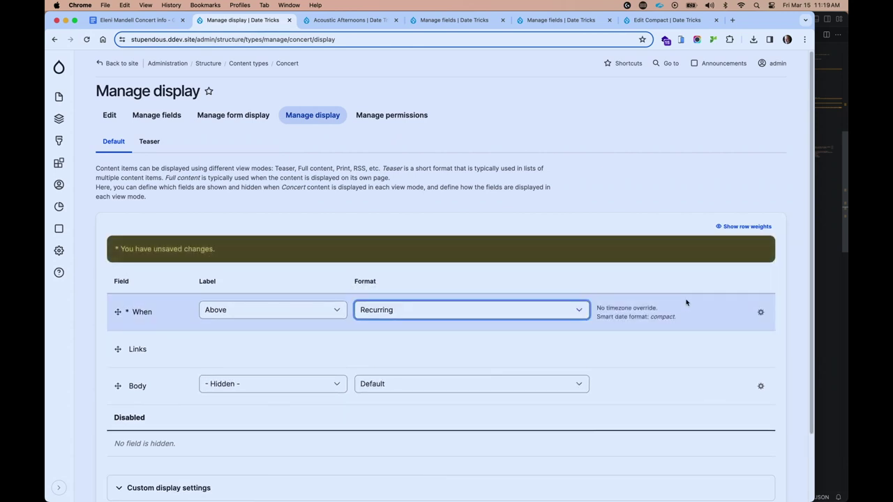
# Set the number of upcoming instances to 3 in the When field's Recurring format settings.
pyautogui.click(760, 315)
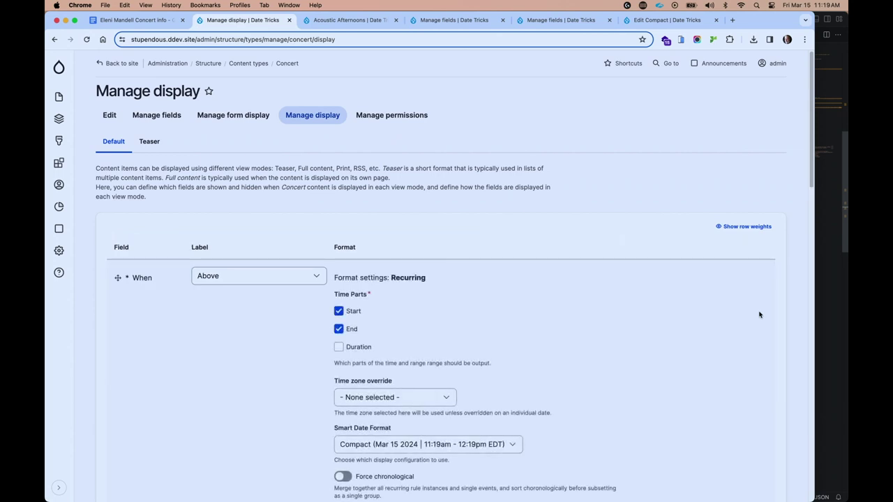
pyautogui.scroll(-7, 760, 314)
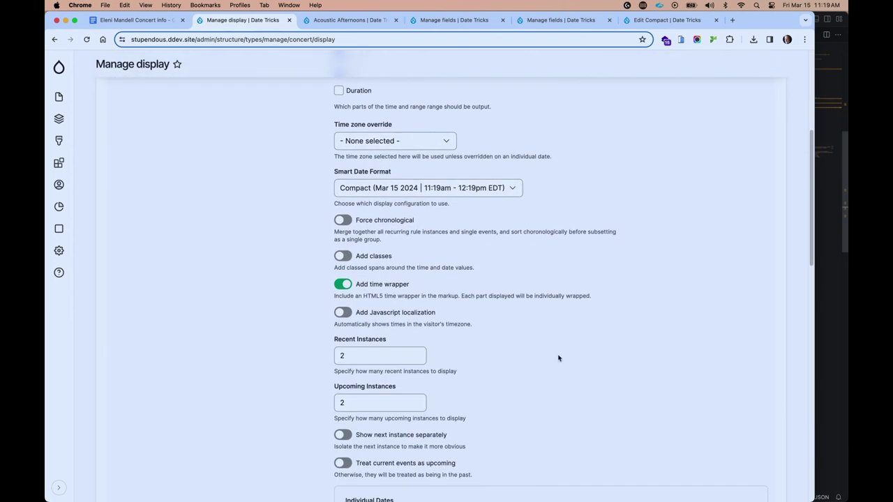
pyautogui.click(349, 404)
pyautogui.doubleClick(349, 404)
pyautogui.write('3')
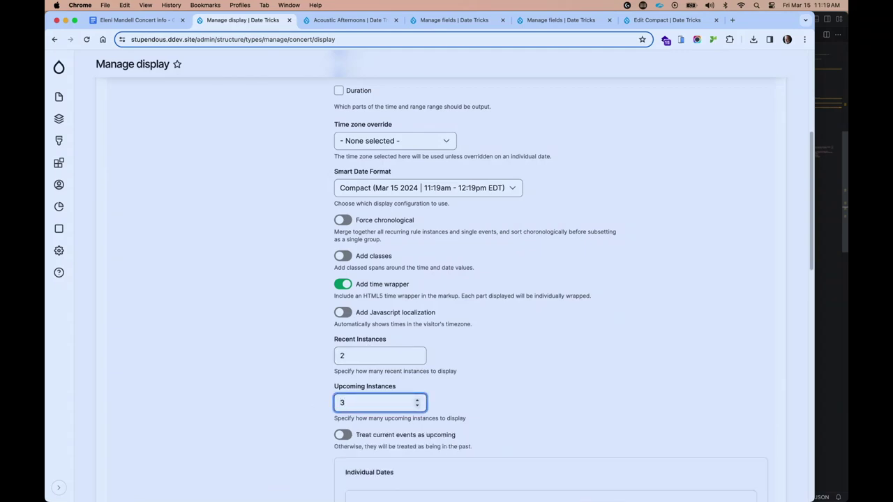
pyautogui.scroll(-1, 331, 422)
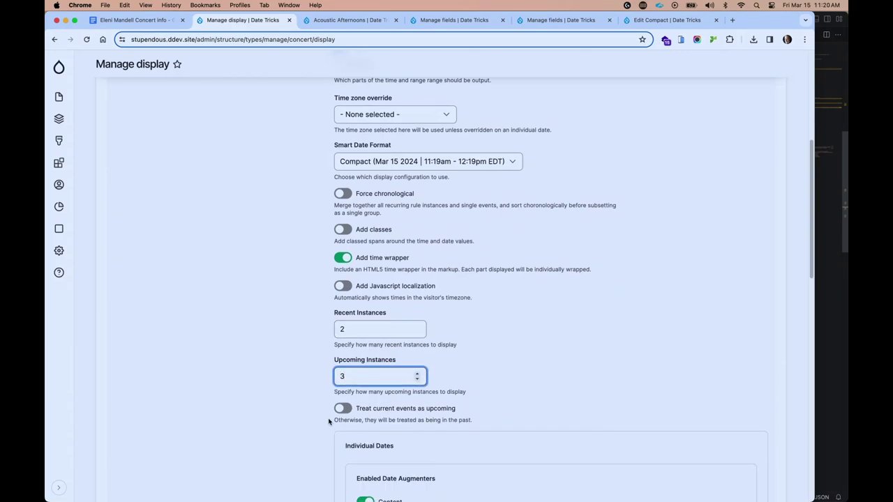
# Set the When field's upcoming instances to 3 and enable showing the next instance separately.
pyautogui.press('BackSpace')
pyautogui.write('3')
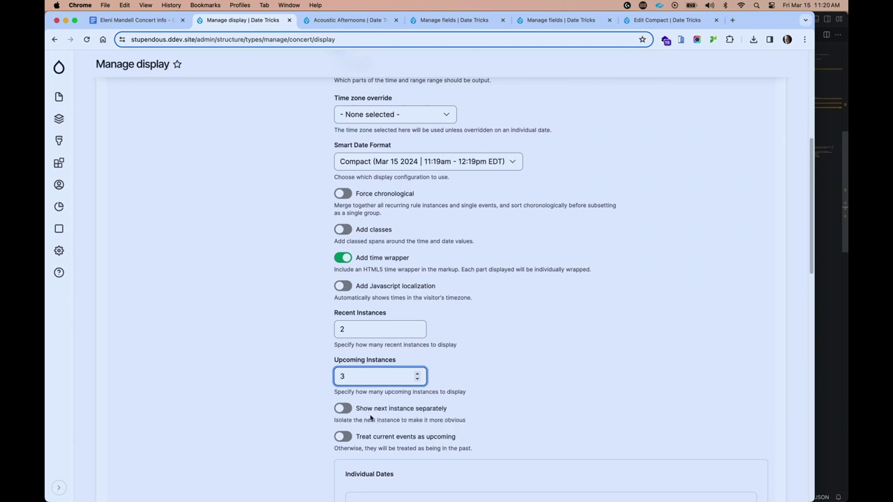
pyautogui.click(347, 409)
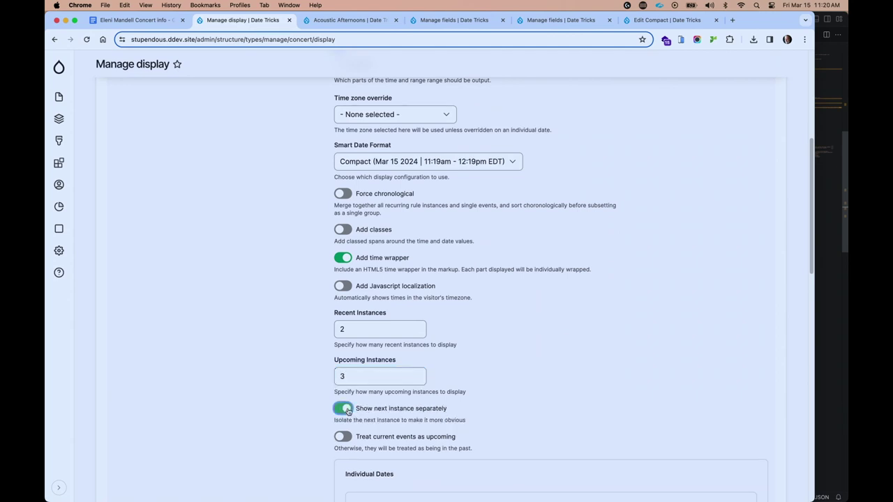
# Enable content and links for past events in the Content augmenter settings for individual dates.
pyautogui.scroll(-5, 347, 411)
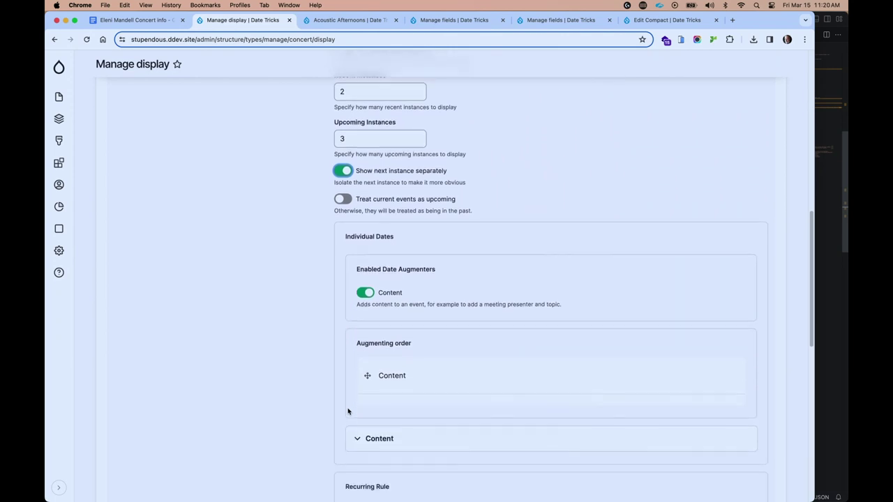
pyautogui.click(413, 432)
pyautogui.scroll(-3, 414, 434)
pyautogui.click(359, 355)
pyautogui.click(359, 336)
pyautogui.scroll(-6, 359, 336)
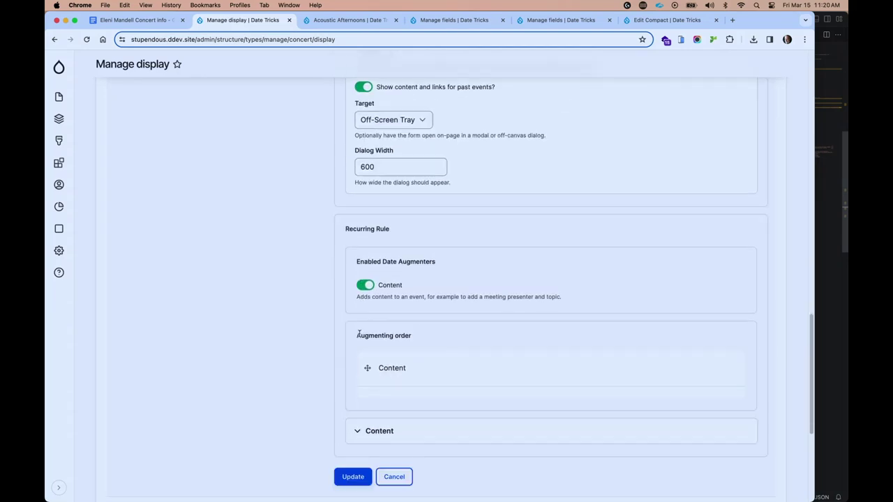
# Disable the Content augmenter for the recurring rule and save the Concert display settings.
pyautogui.click(368, 285)
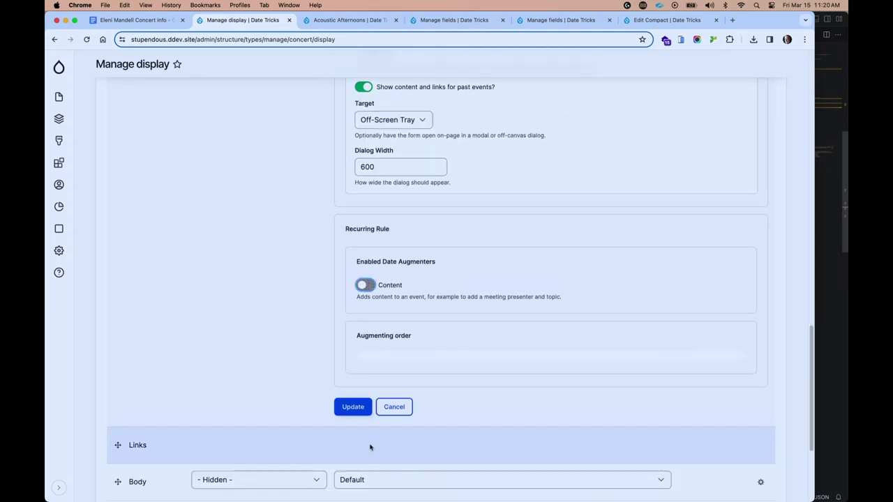
pyautogui.click(353, 407)
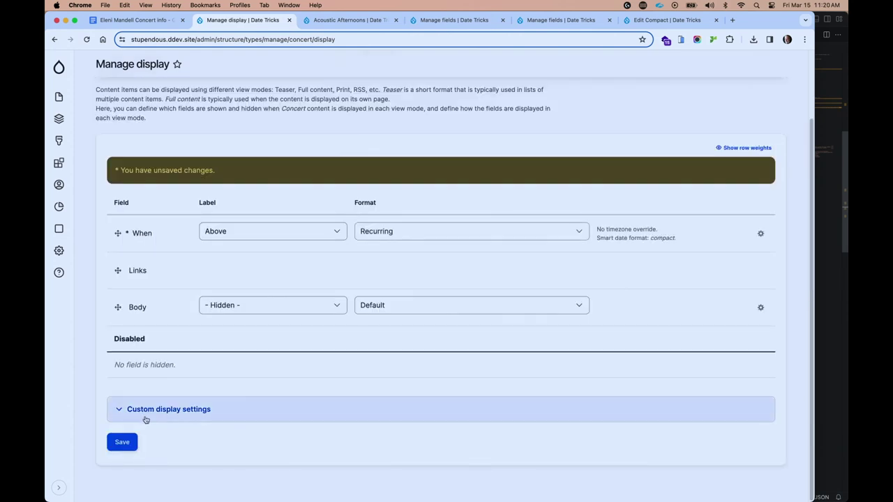
pyautogui.click(123, 443)
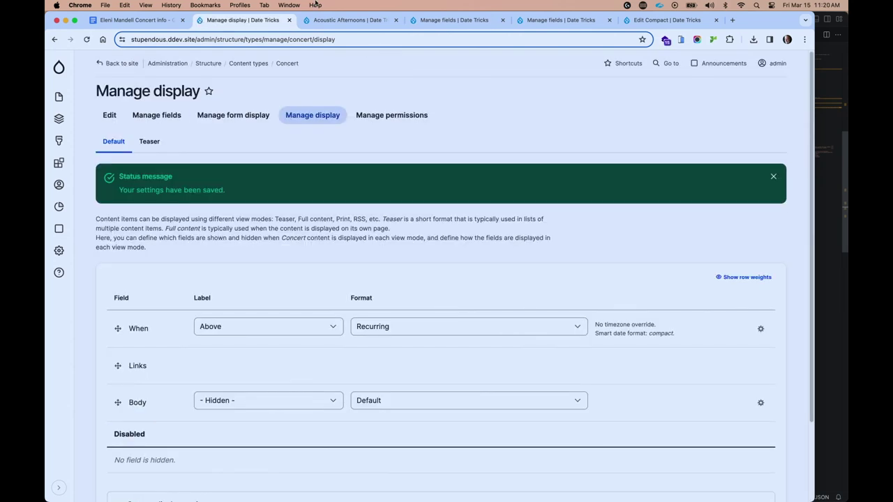
# Reload the Acoustic Afternoons page and open the performance content form for Mar 15 2024.
pyautogui.click(351, 20)
pyautogui.press('super+r')
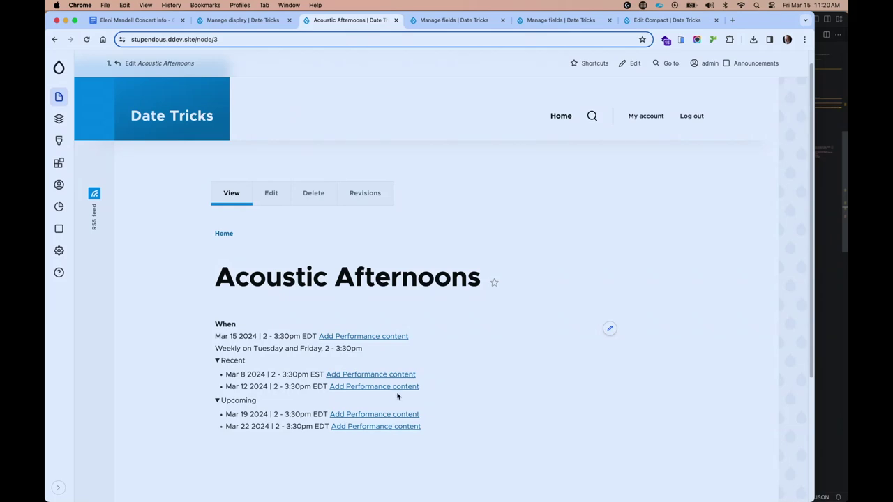
pyautogui.click(385, 337)
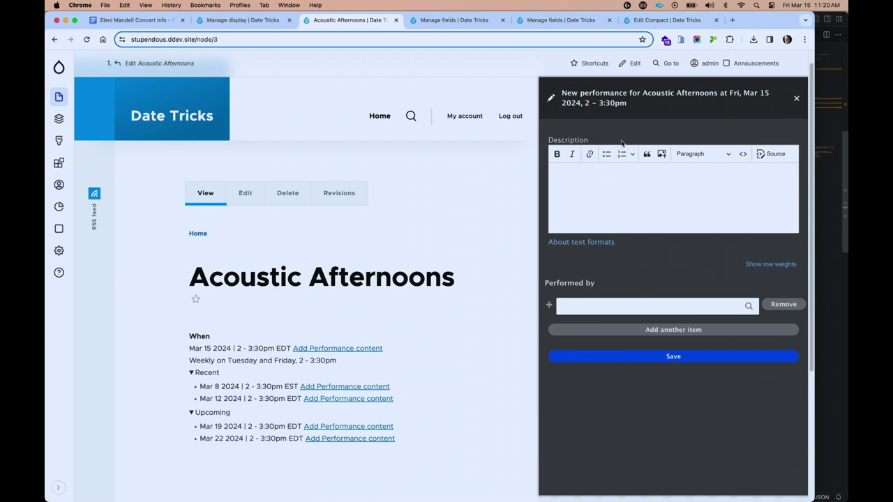
# Find the Inline Entity Form module in the site's module list and install it.
pyautogui.click(60, 167)
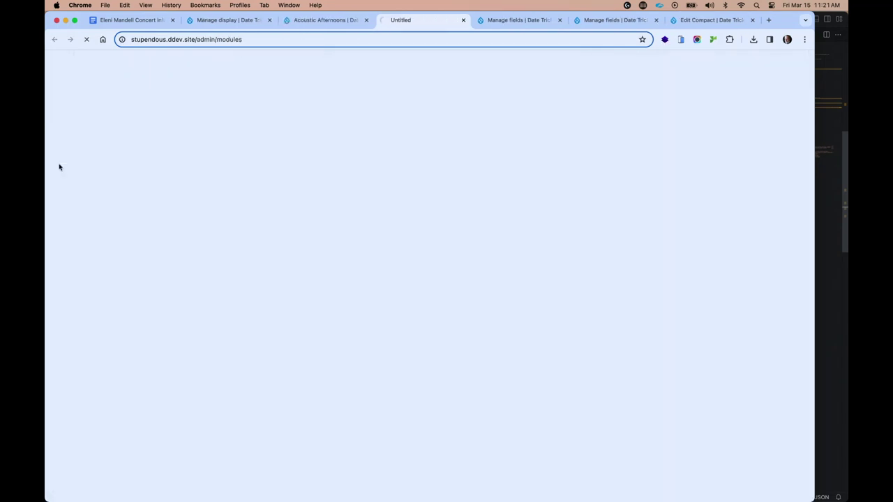
pyautogui.click(262, 221)
pyautogui.write('inlin')
pyautogui.click(128, 374)
pyautogui.click(116, 436)
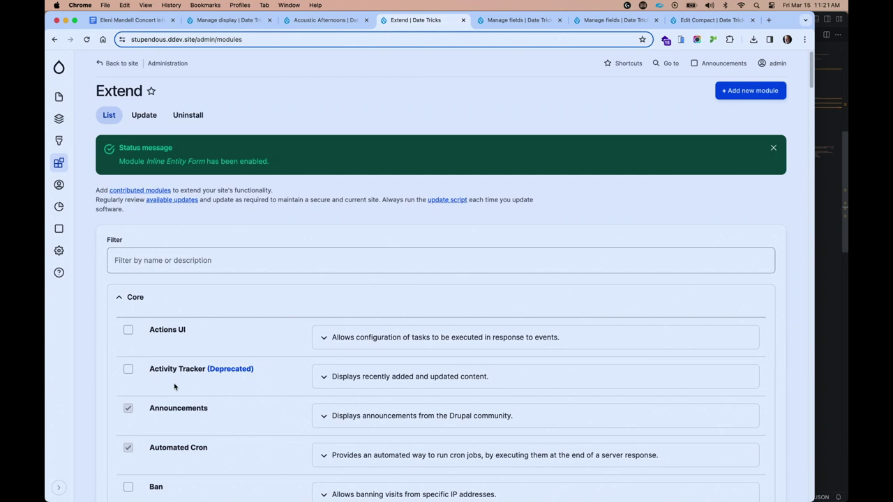
# Change the Performed by field's widget to Inline entity form - Complex in the Performance form display.
pyautogui.click(535, 19)
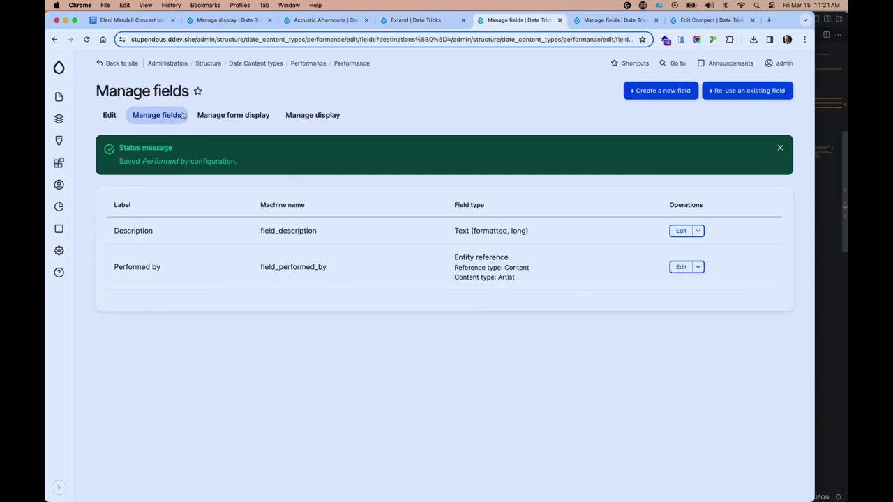
pyautogui.click(234, 115)
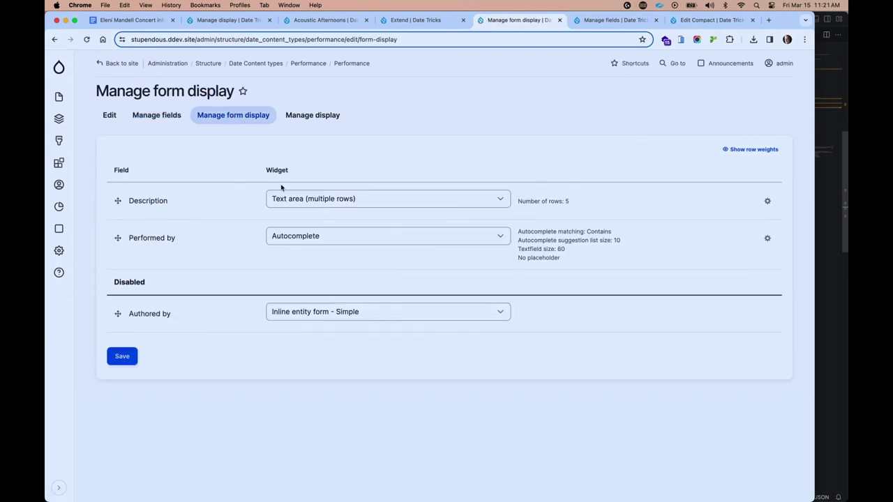
pyautogui.click(343, 236)
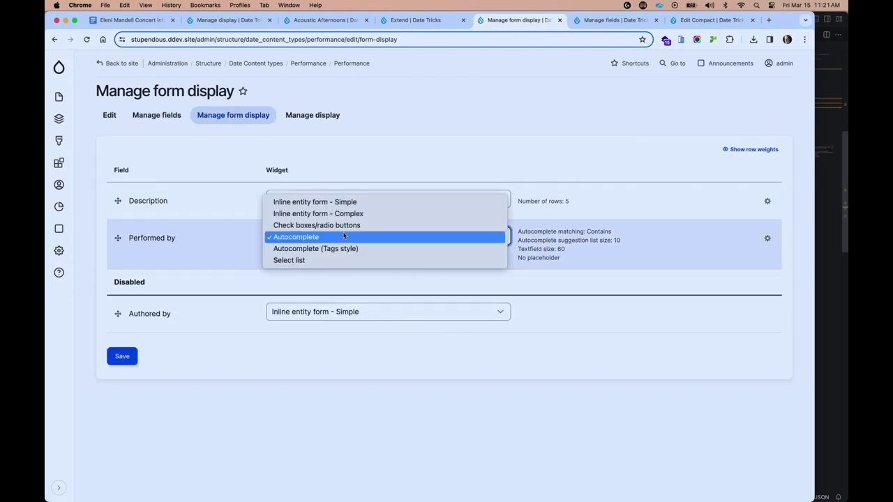
pyautogui.click(349, 213)
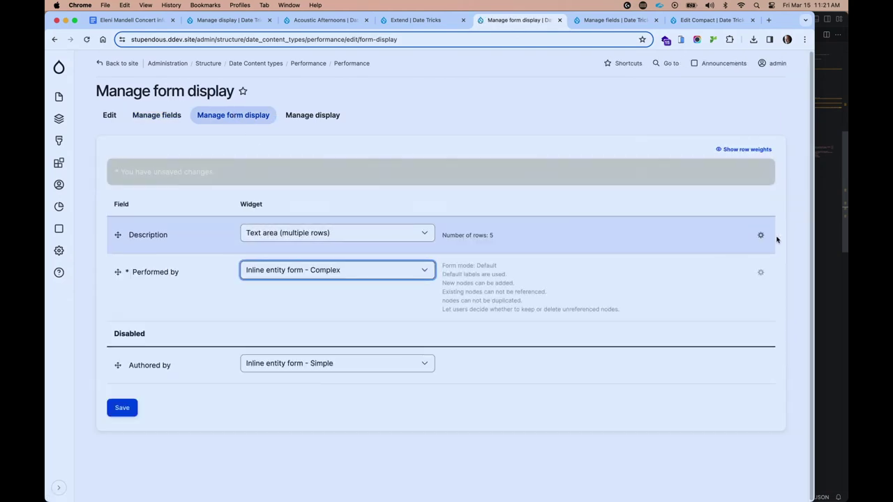
# Override the Performed by widget's labels with the singular "artist" and the plural "artists".
pyautogui.click(760, 272)
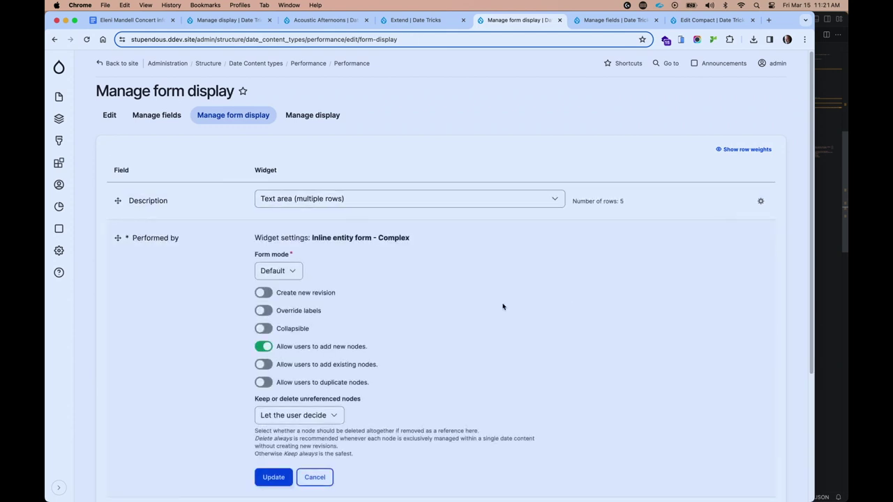
pyautogui.click(311, 312)
pyautogui.click(312, 344)
pyautogui.write('artist')
pyautogui.press('Tab')
pyautogui.write('artists')
# Allow users to add existing nodes in the Performed by widget and save the form display.
pyautogui.scroll(-2, 340, 348)
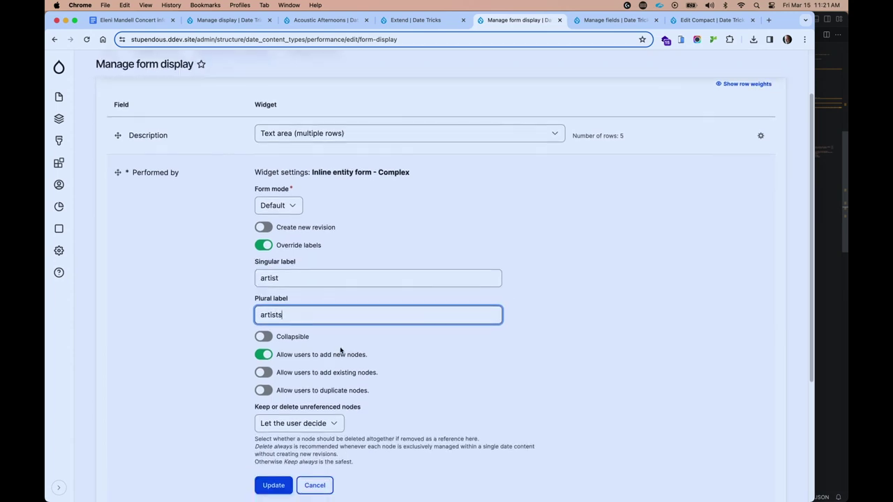
pyautogui.scroll(-3, 340, 351)
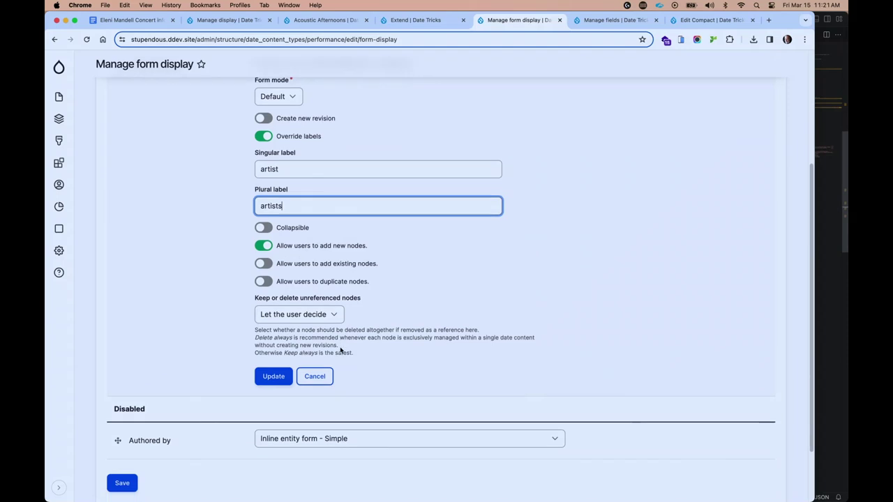
pyautogui.click(263, 263)
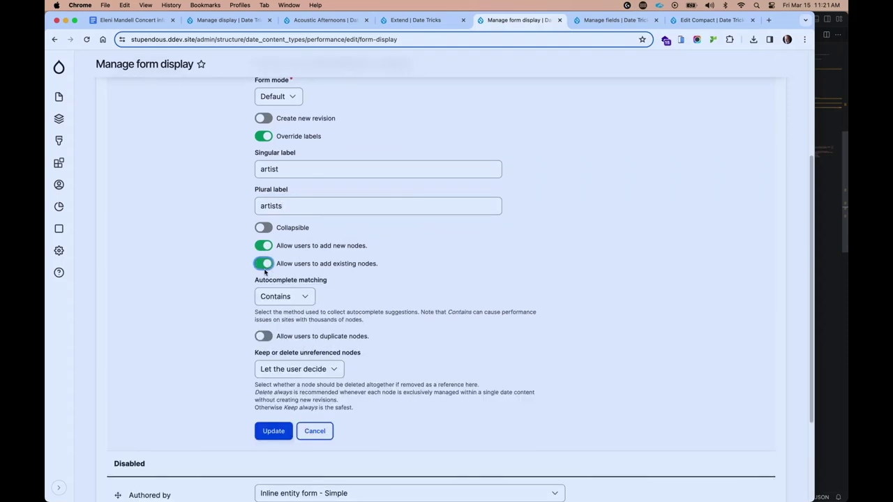
pyautogui.scroll(-1, 264, 269)
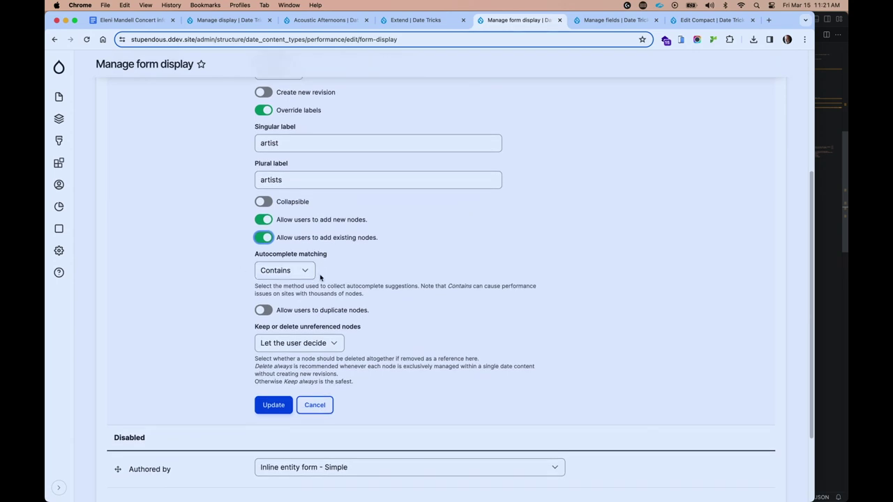
pyautogui.click(268, 409)
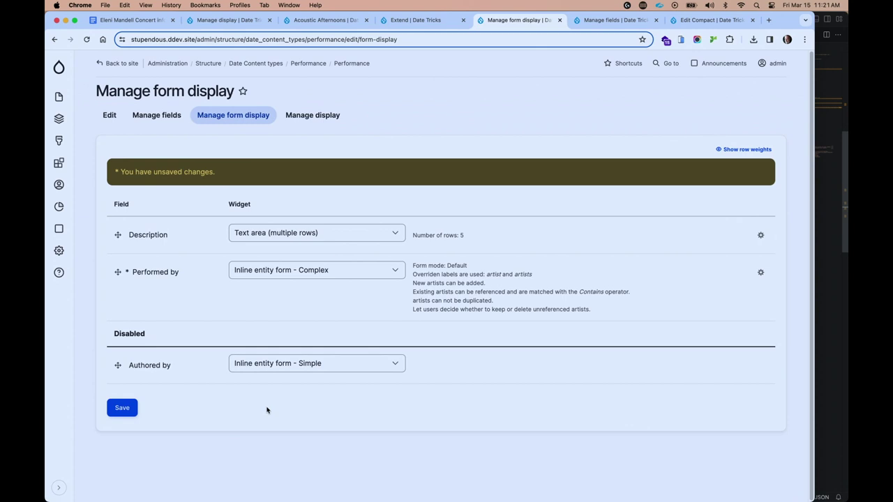
pyautogui.click(123, 408)
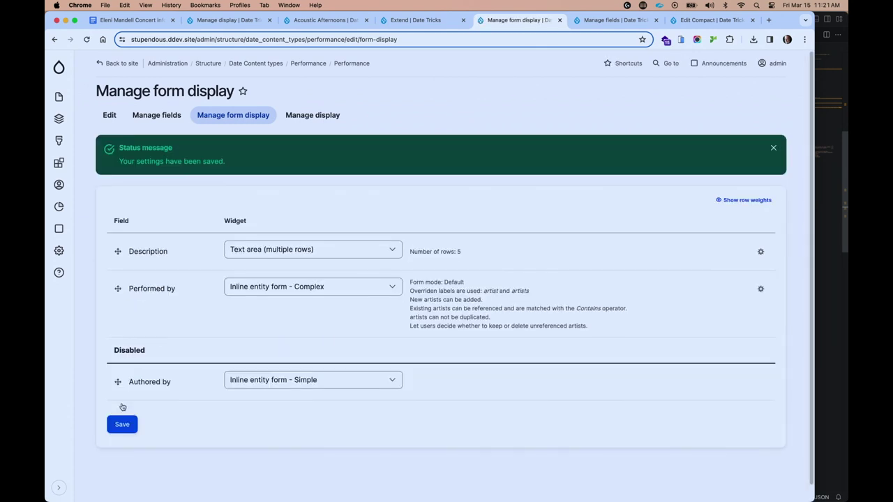
# Reload the Acoustic Afternoons page and review the new artist form within the Mar 15 2024 performance form.
pyautogui.click(325, 21)
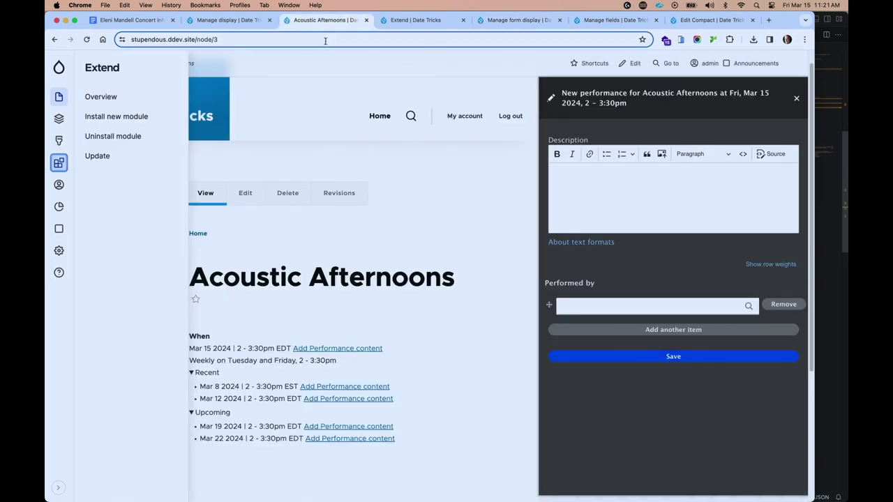
pyautogui.press('super+r')
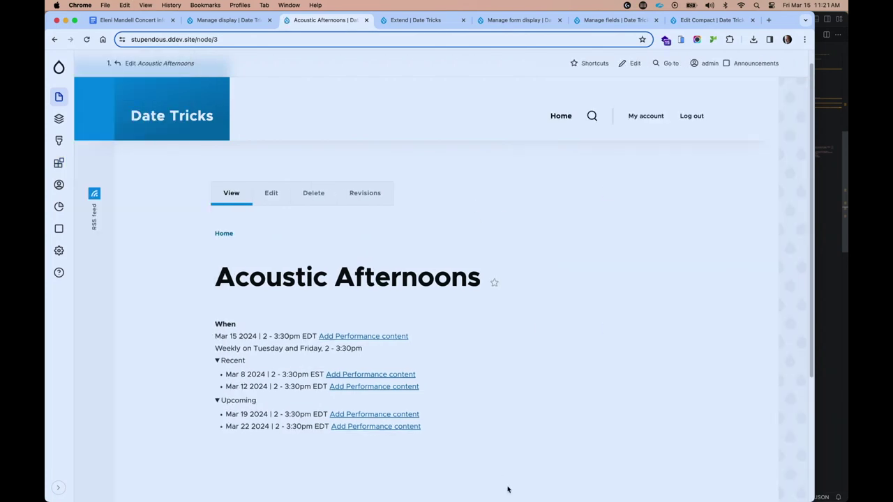
pyautogui.click(386, 337)
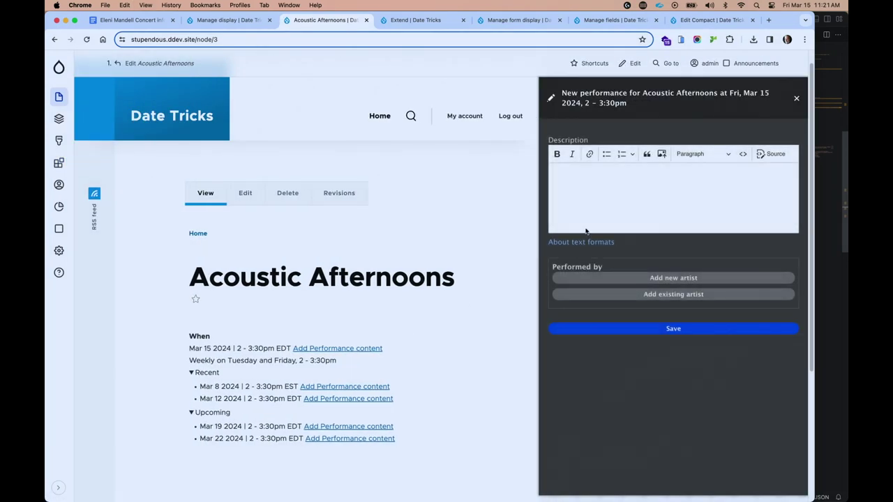
pyautogui.click(661, 278)
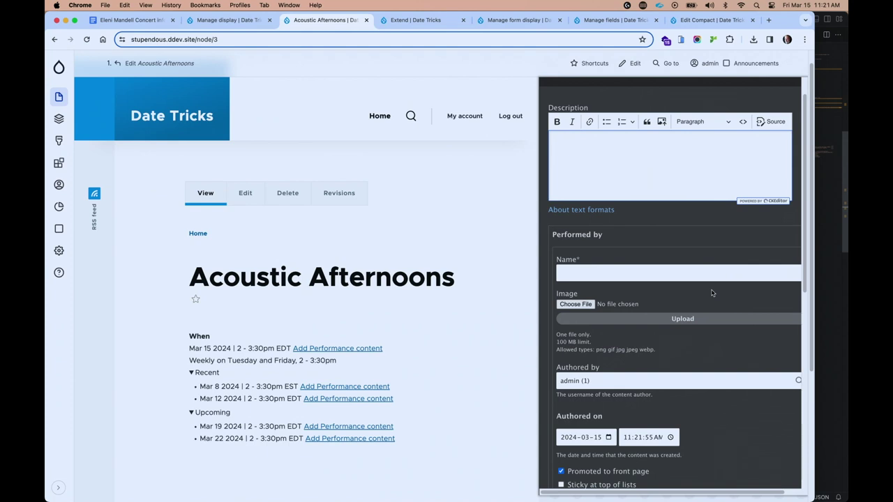
pyautogui.scroll(-5, 713, 298)
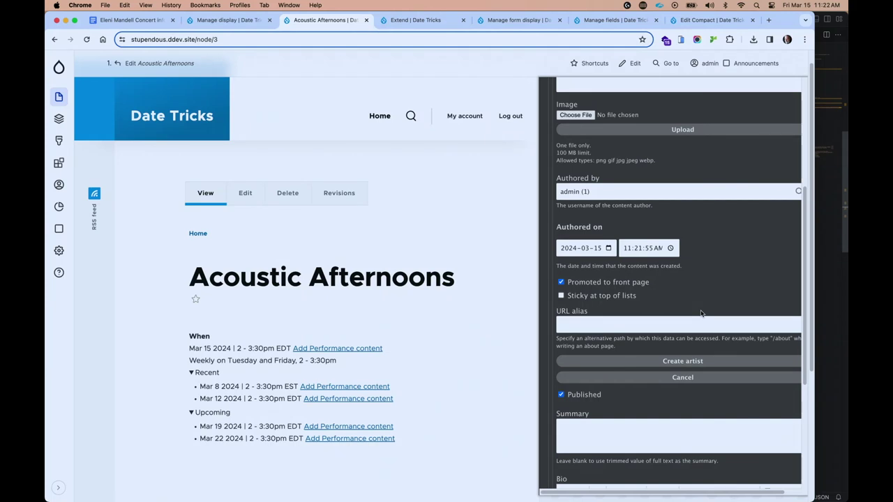
pyautogui.scroll(3, 702, 313)
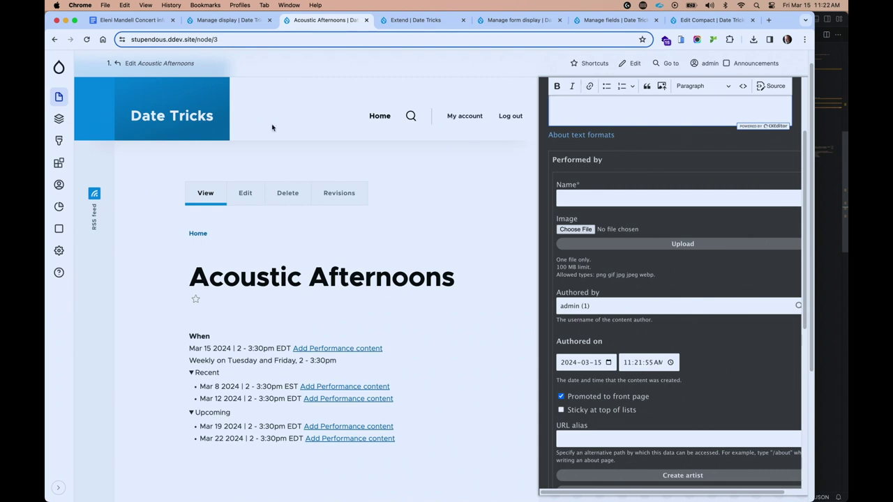
# Create a Content form mode named Compact and enable it for the Artist content type.
pyautogui.moveTo(59, 118)
pyautogui.moveTo(127, 222)
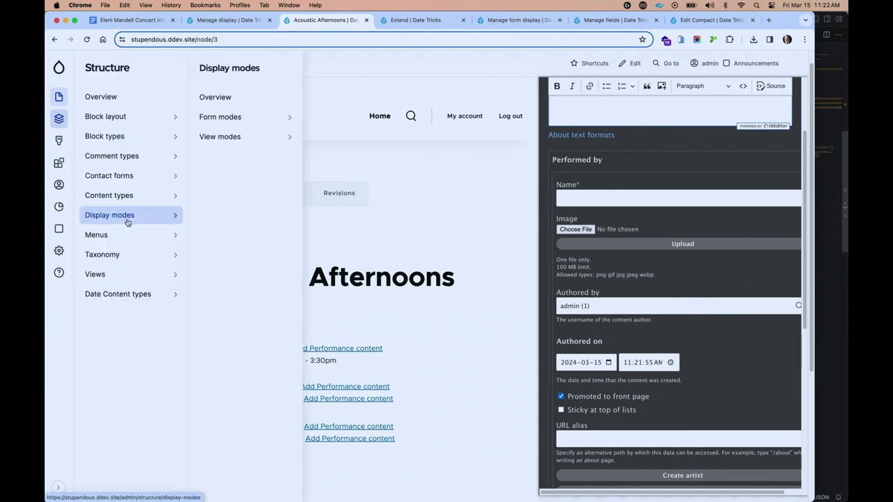
pyautogui.moveTo(128, 203)
pyautogui.moveTo(231, 117)
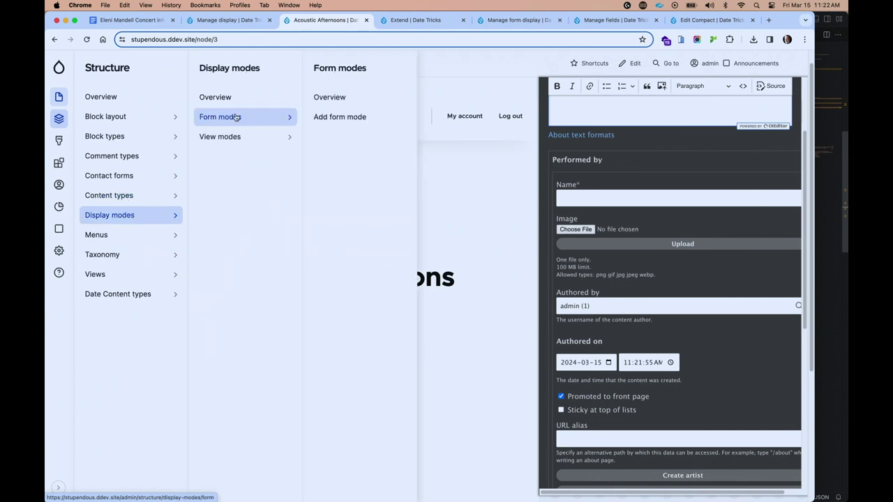
pyautogui.click(325, 117)
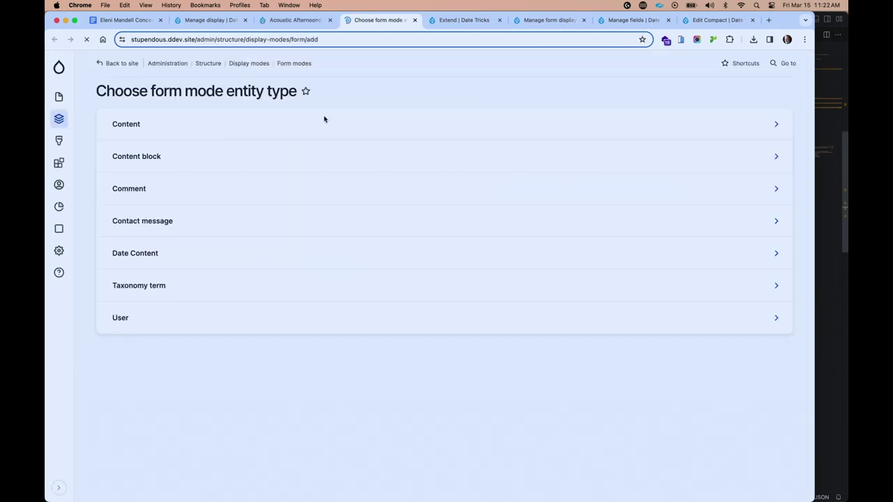
pyautogui.click(278, 133)
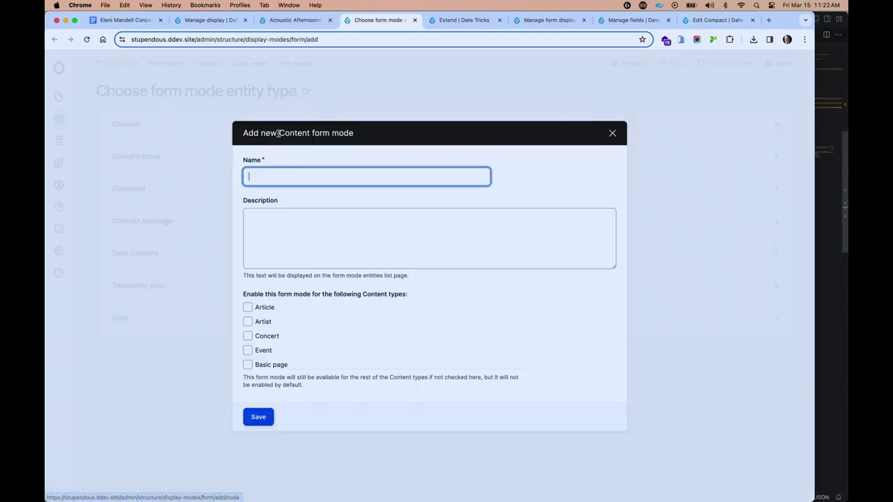
pyautogui.click(266, 179)
pyautogui.write('C')
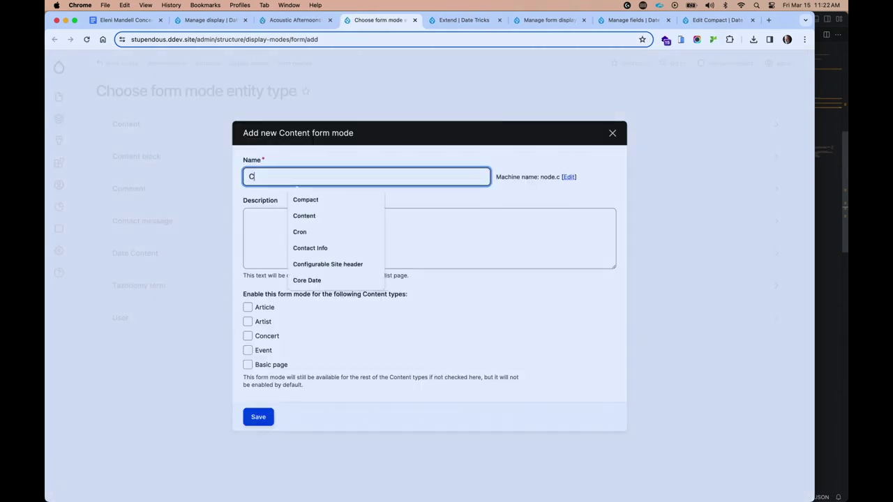
pyautogui.write('ompact')
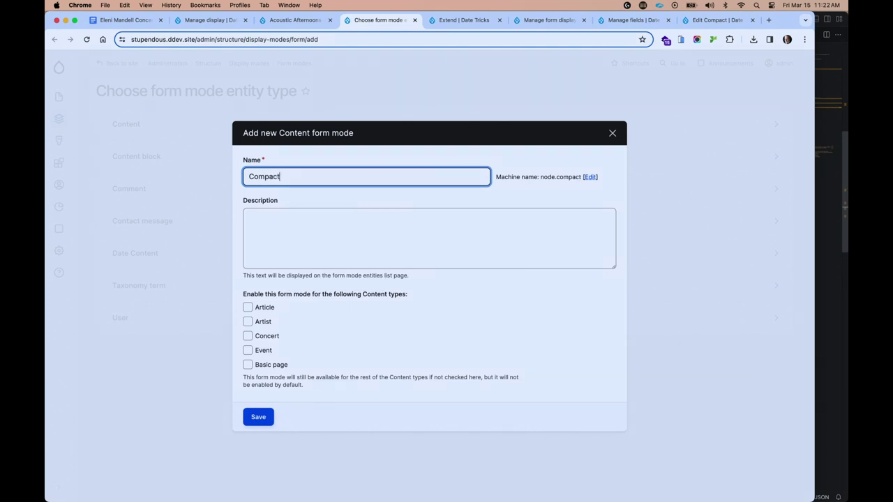
pyautogui.click(264, 324)
pyautogui.click(262, 417)
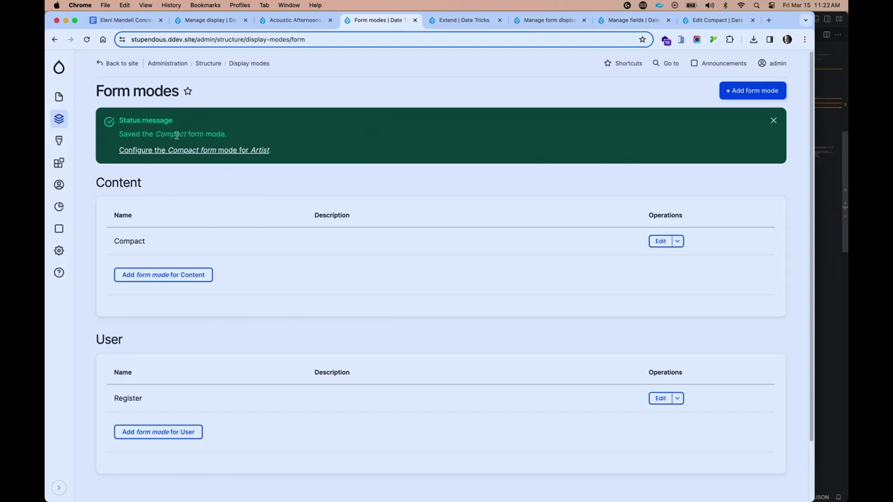
# Disable every field except Name, Image and Bio in the Artist content type's Compact form display and save it.
pyautogui.click(163, 153)
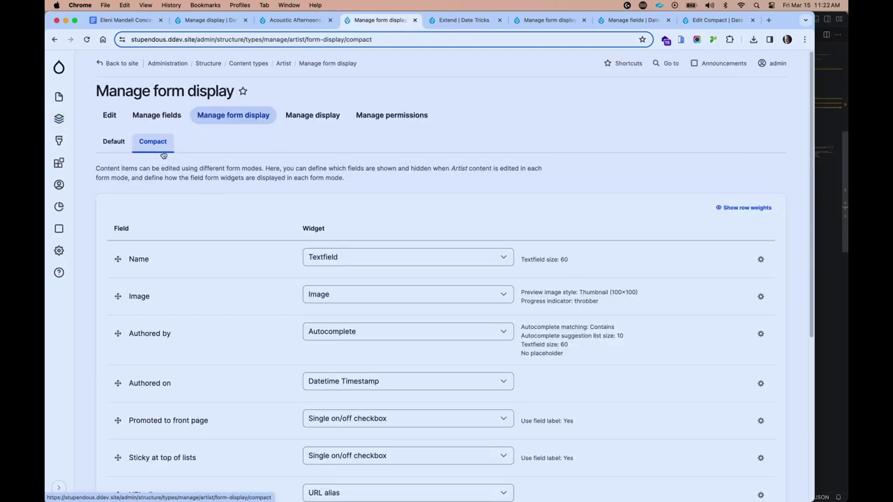
pyautogui.scroll(-7, 162, 155)
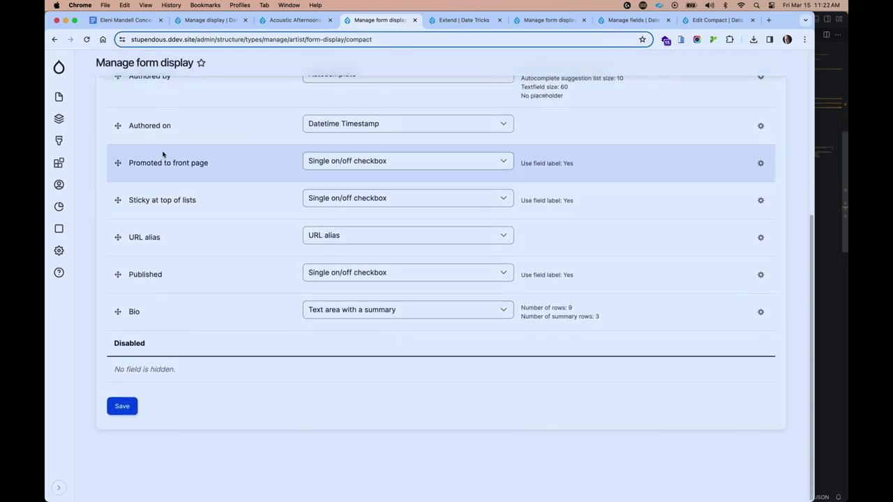
pyautogui.moveTo(117, 277); pyautogui.dragTo(117, 373)
pyautogui.moveTo(118, 263); pyautogui.dragTo(116, 328)
pyautogui.moveTo(118, 228); pyautogui.dragTo(119, 303)
pyautogui.moveTo(116, 190); pyautogui.dragTo(116, 256)
pyautogui.moveTo(117, 154); pyautogui.dragTo(118, 355)
pyautogui.scroll(3, 121, 239)
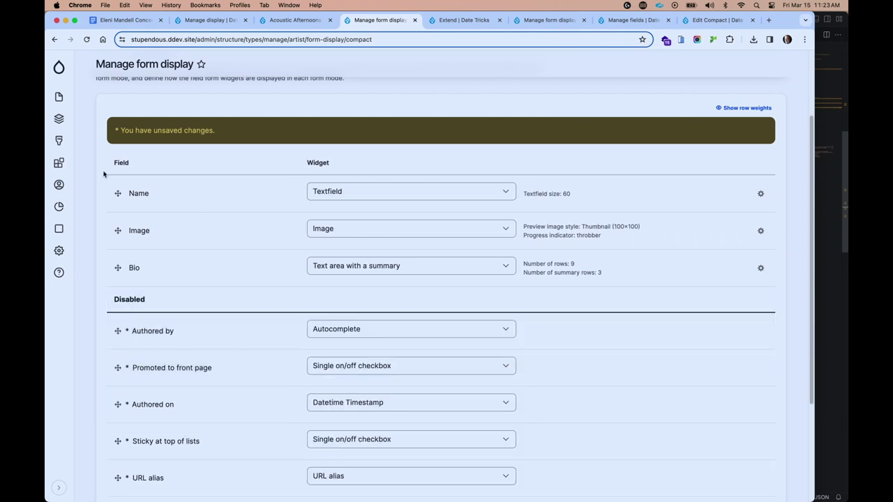
pyautogui.scroll(-5, 182, 216)
pyautogui.click(123, 407)
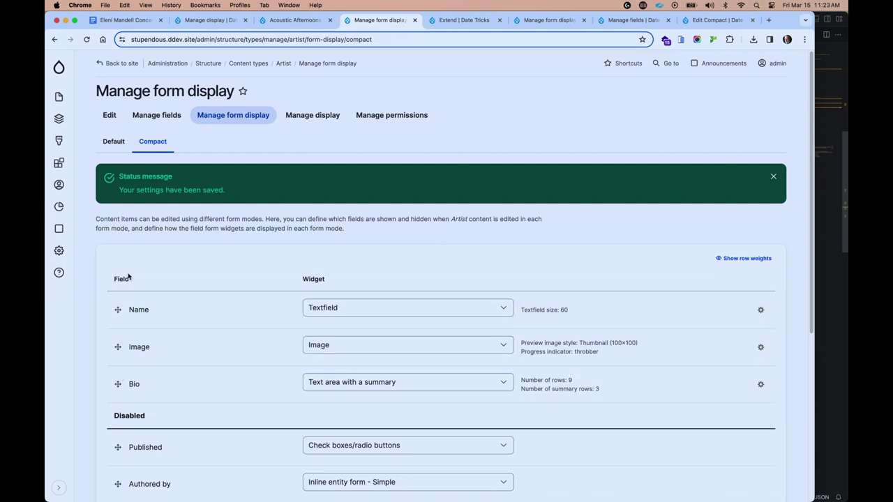
# Set the Performed by widget's form mode to Compact in the Performance form display and save the settings.
pyautogui.click(537, 21)
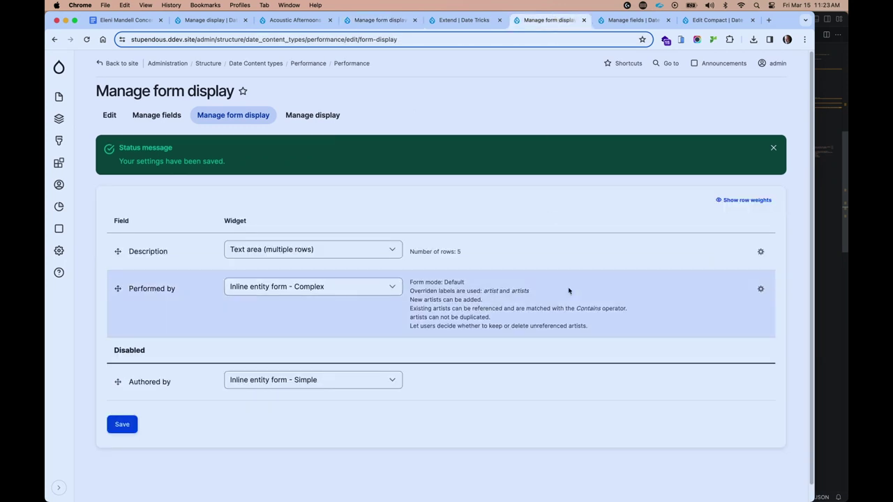
pyautogui.click(759, 288)
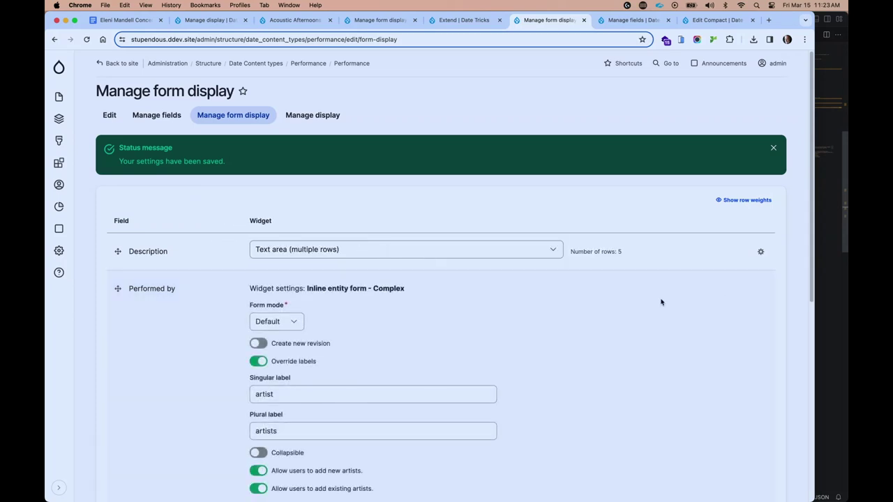
pyautogui.click(280, 325)
pyautogui.click(279, 333)
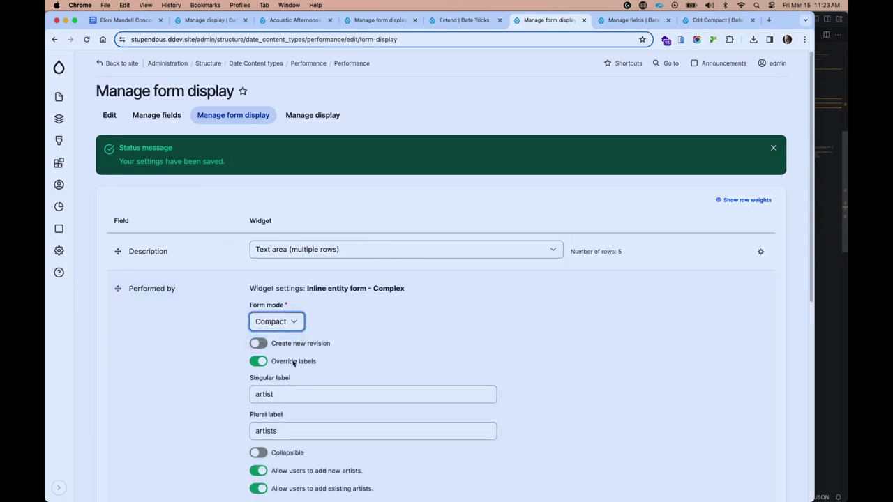
pyautogui.scroll(-10, 287, 349)
pyautogui.click(269, 297)
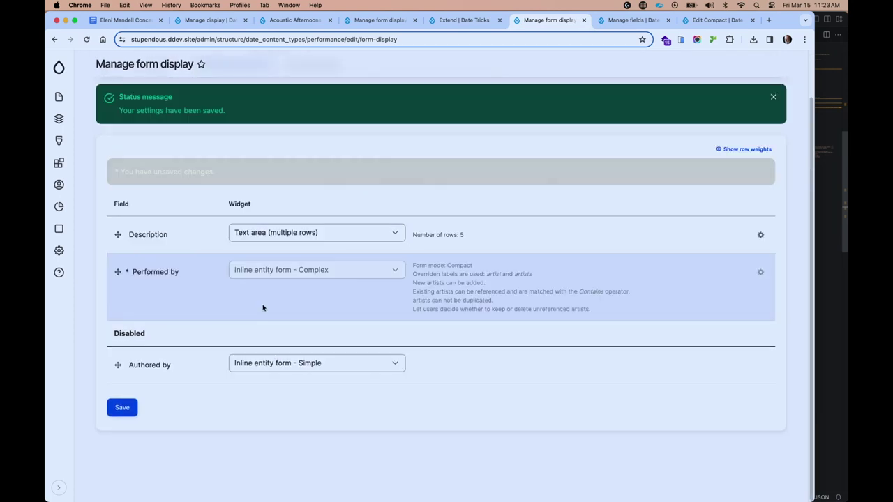
pyautogui.click(123, 407)
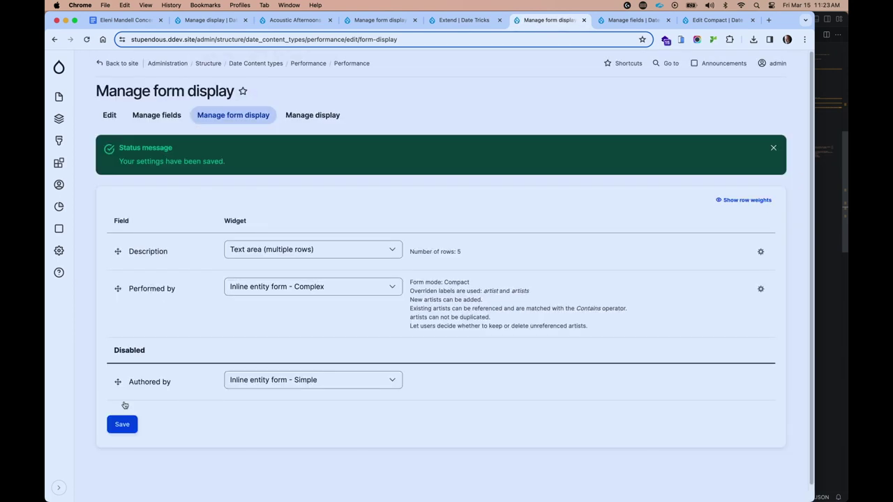
# Reload the Acoustic Afternoons page and start a new artist within new performance content for Mar 15 2024.
pyautogui.click(293, 20)
pyautogui.press('super+r')
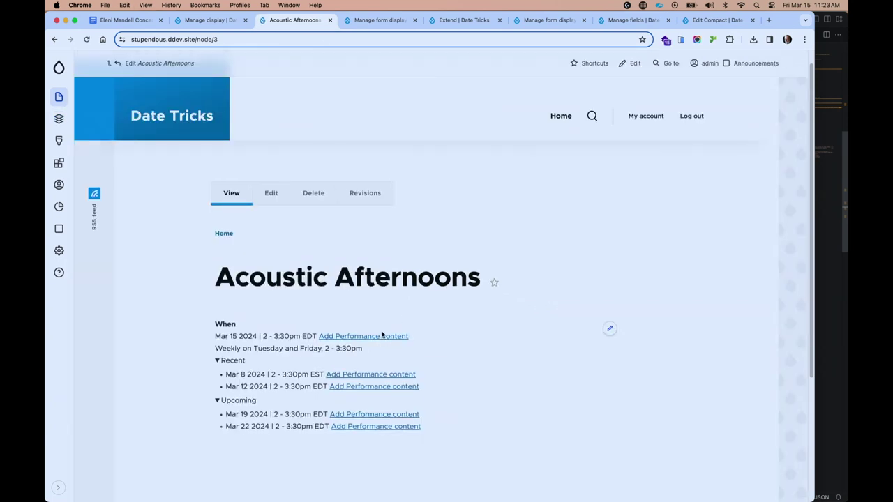
pyautogui.click(382, 337)
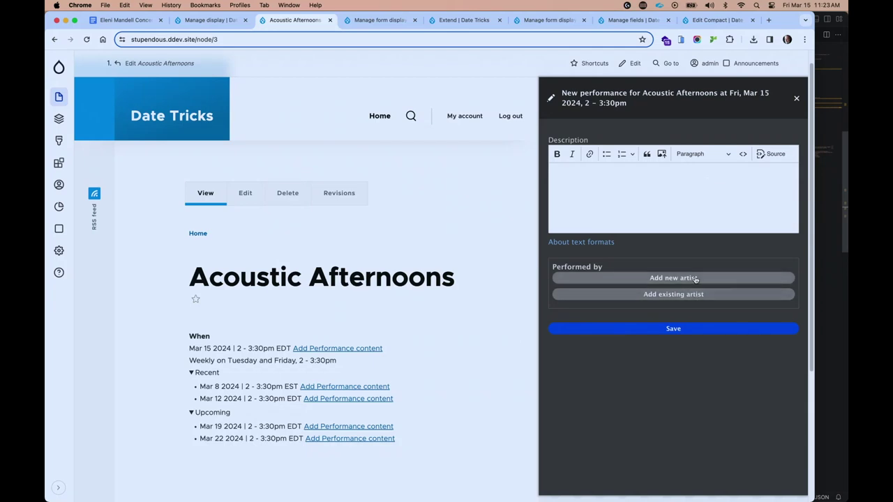
pyautogui.click(695, 278)
pyautogui.scroll(-3, 693, 294)
pyautogui.scroll(-3, 693, 294)
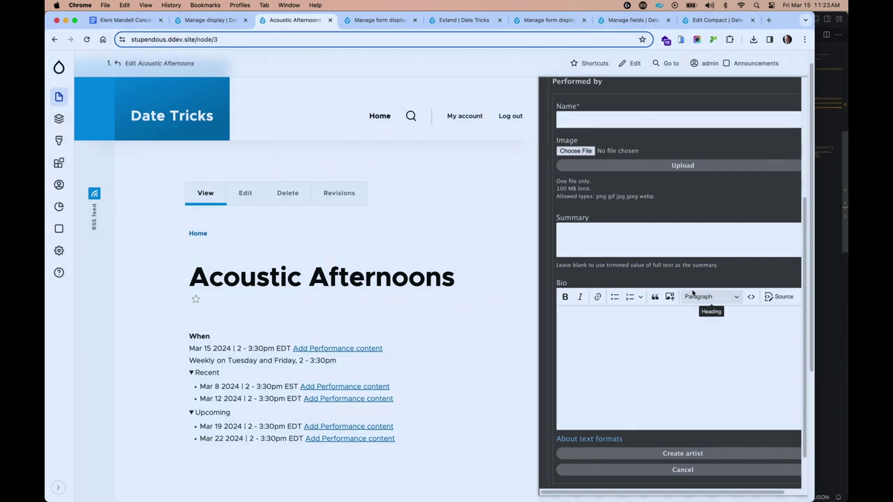
pyautogui.scroll(6, 693, 294)
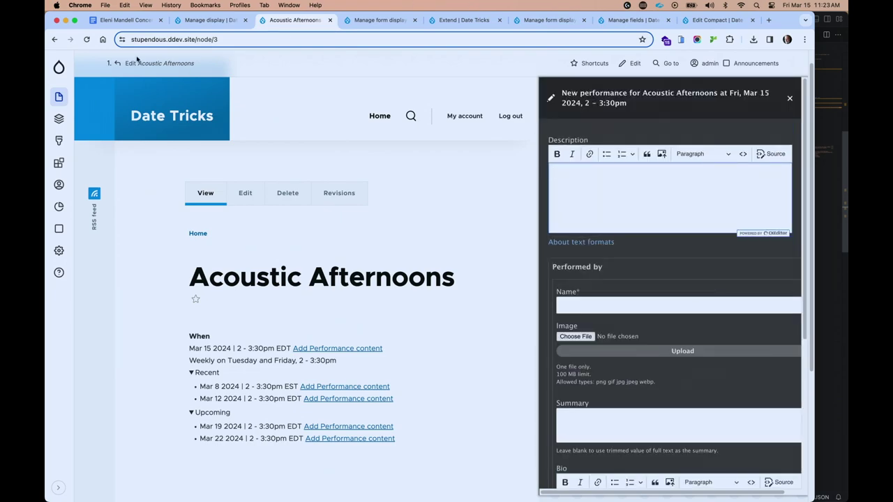
# Copy the "A delicious selection of new material" line from the Eleni Mandell Concert info document into the performance's Description.
pyautogui.click(127, 22)
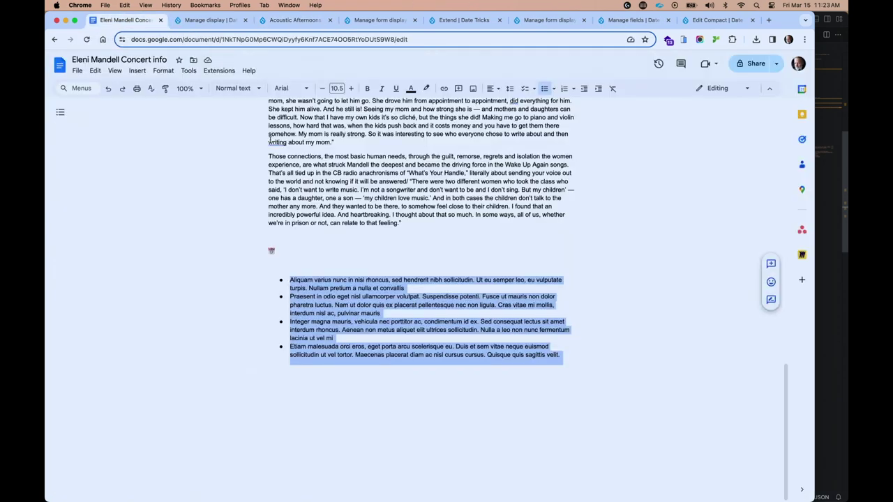
pyautogui.scroll(10, 270, 140)
pyautogui.moveTo(269, 125); pyautogui.dragTo(481, 124)
pyautogui.press('super+c')
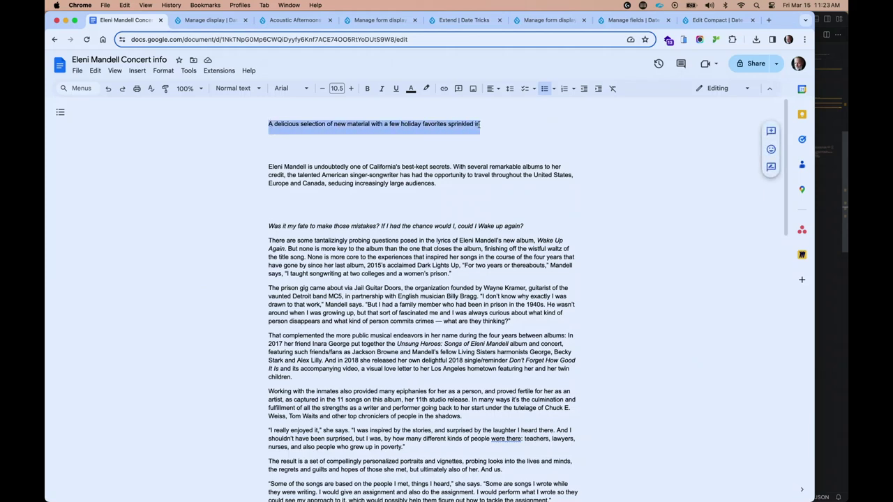
pyautogui.click(300, 20)
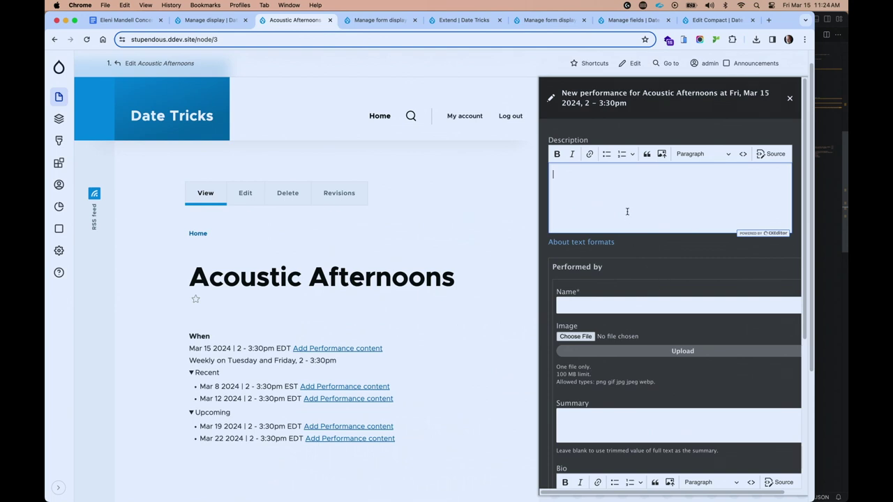
pyautogui.press('super+v')
# Name the artist Eleni Mandell, upload the elenimandell2018 portrait and set its alternative text to "Close up of Eleni's face".
pyautogui.click(610, 303)
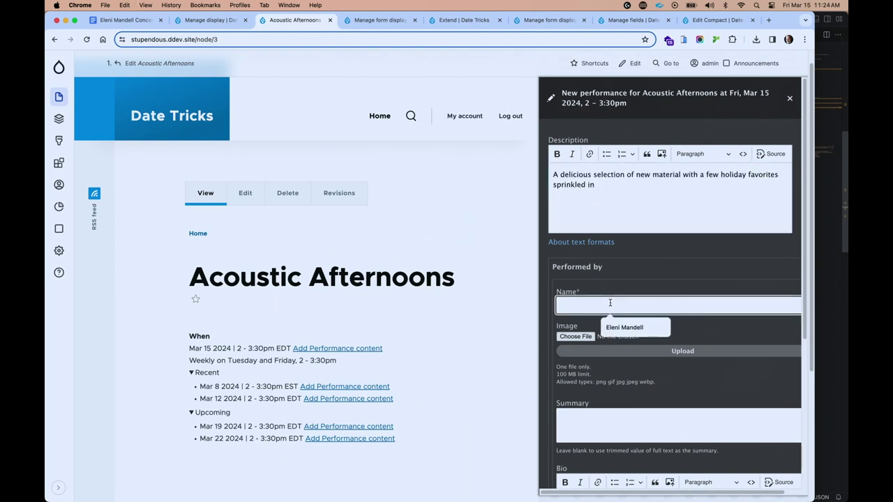
pyautogui.click(618, 328)
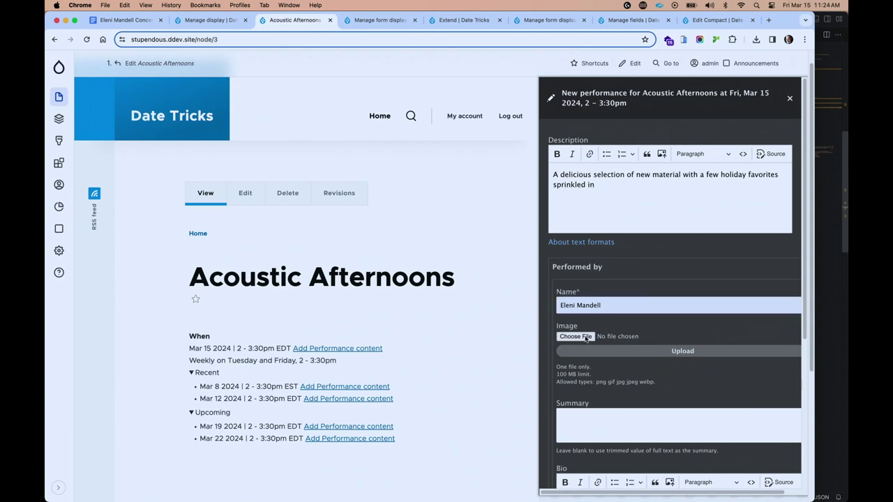
pyautogui.click(586, 337)
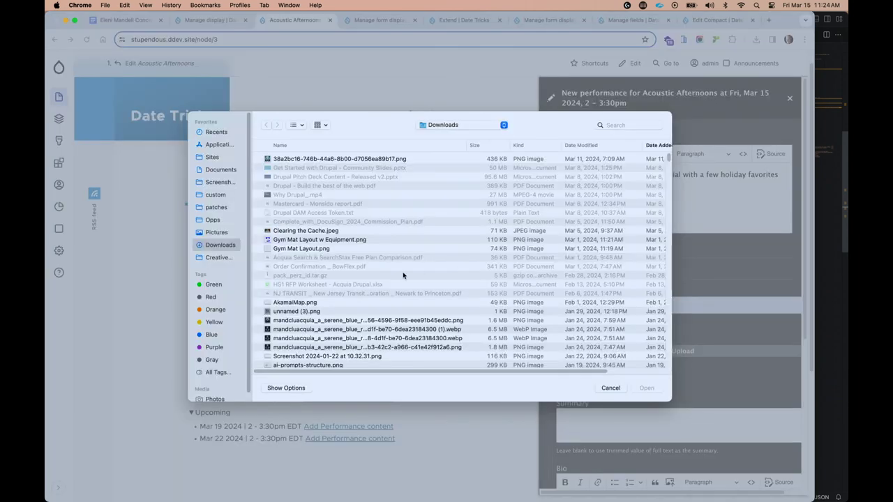
pyautogui.click(364, 330)
pyautogui.write('eleni')
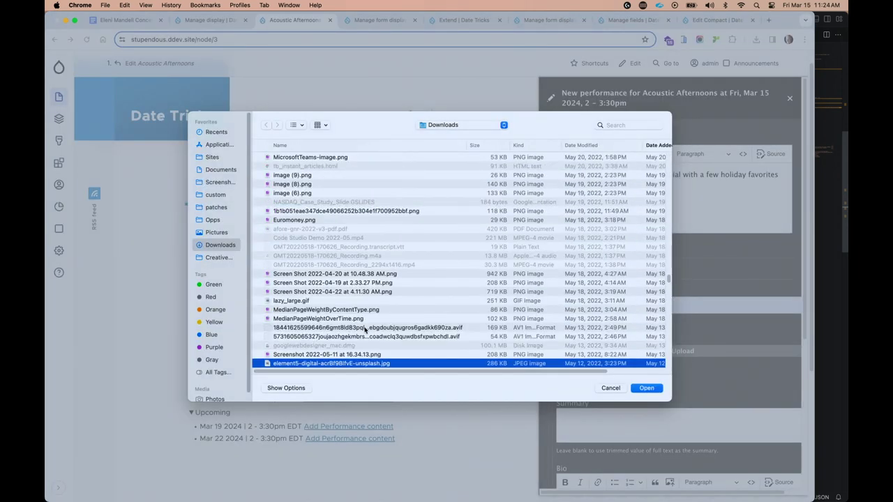
pyautogui.press('Return')
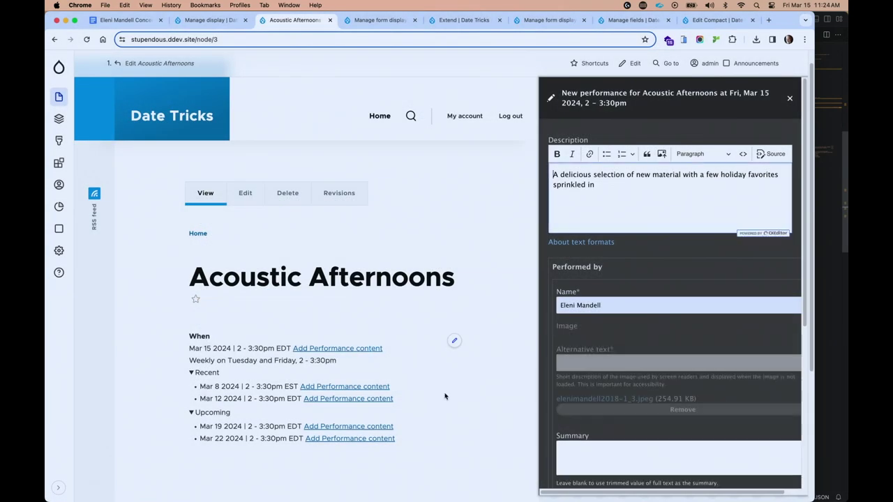
pyautogui.click(598, 377)
pyautogui.click(623, 403)
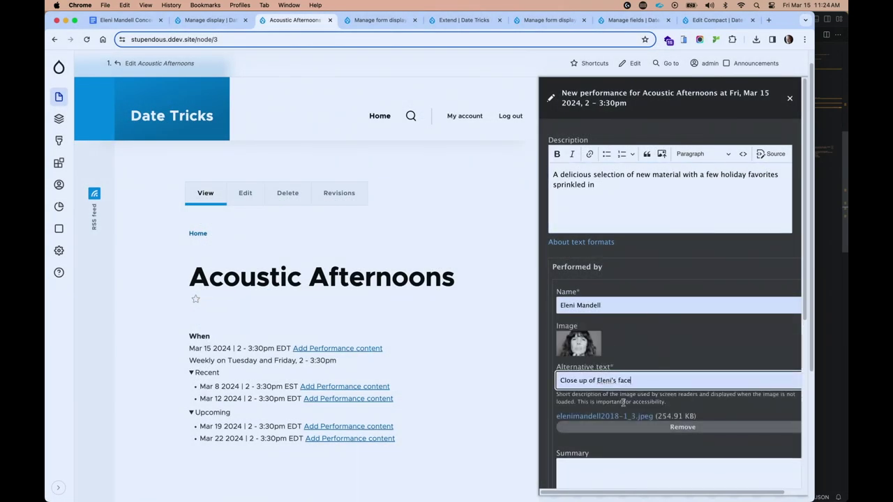
# Copy the start of the "California's best-kept secrets" paragraph from the concert info document into the artist's Summary.
pyautogui.scroll(-3, 624, 402)
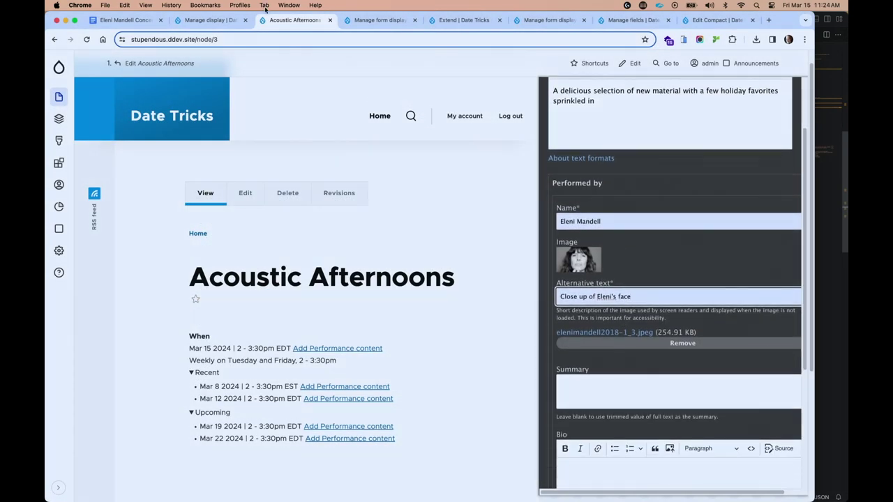
pyautogui.click(124, 20)
pyautogui.moveTo(267, 166); pyautogui.dragTo(457, 176)
pyautogui.hotkey('ctrl', 'c')
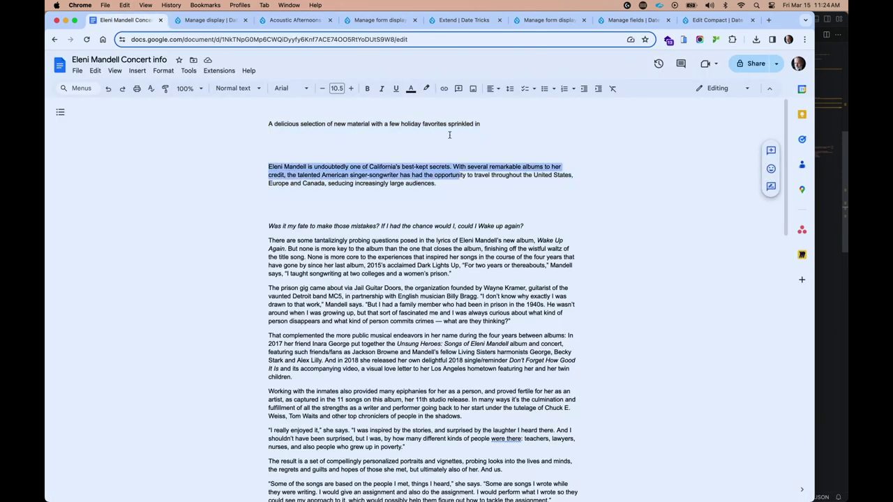
pyautogui.click(285, 22)
pyautogui.click(633, 391)
pyautogui.hotkey('ctrl', 'v')
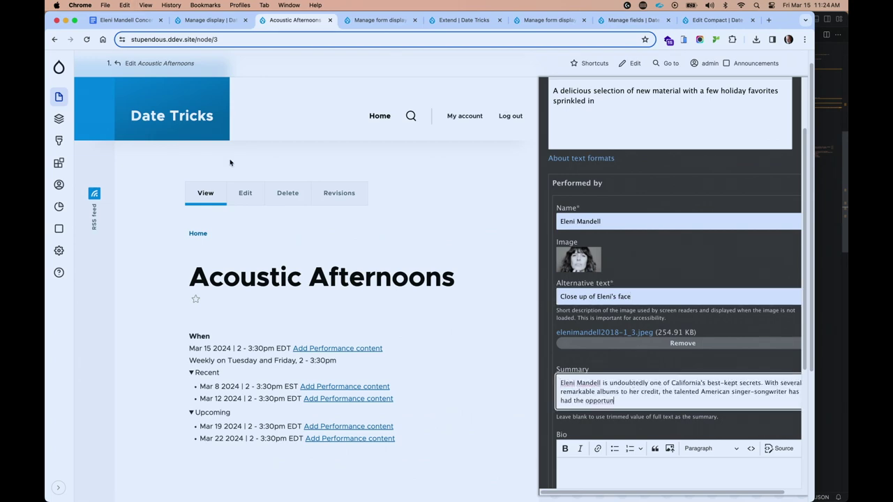
# Copy the article from "Was it my fate" through "can relate to that feeling" in the concert info document into the artist's Bio.
pyautogui.click(124, 19)
pyautogui.moveTo(264, 225); pyautogui.dragTo(348, 382)
pyautogui.scroll(-8, 347, 392)
pyautogui.scroll(-15, 347, 392)
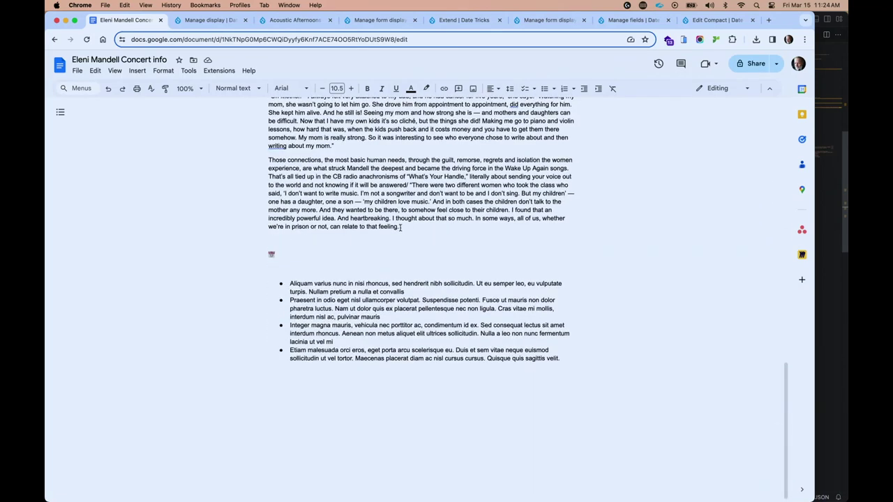
pyautogui.keyDown('shift'); pyautogui.click(400, 226); pyautogui.keyUp('shift')
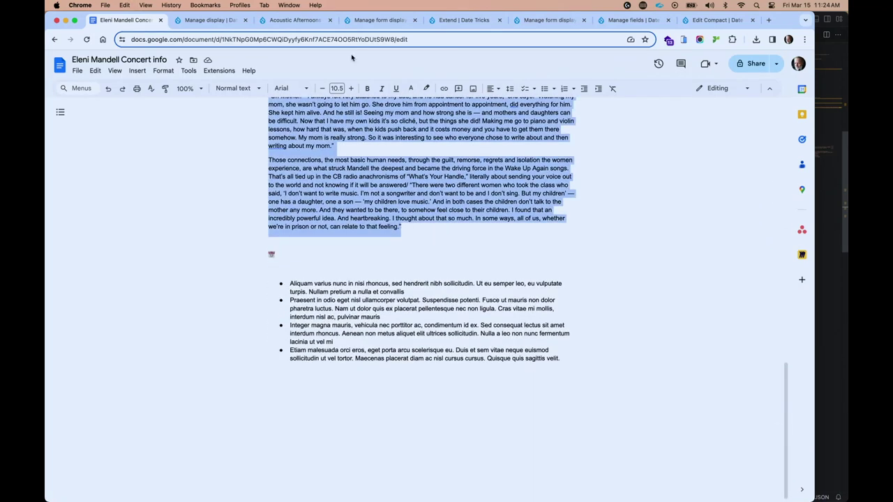
pyautogui.click(299, 22)
pyautogui.scroll(-3, 641, 338)
pyautogui.click(637, 300)
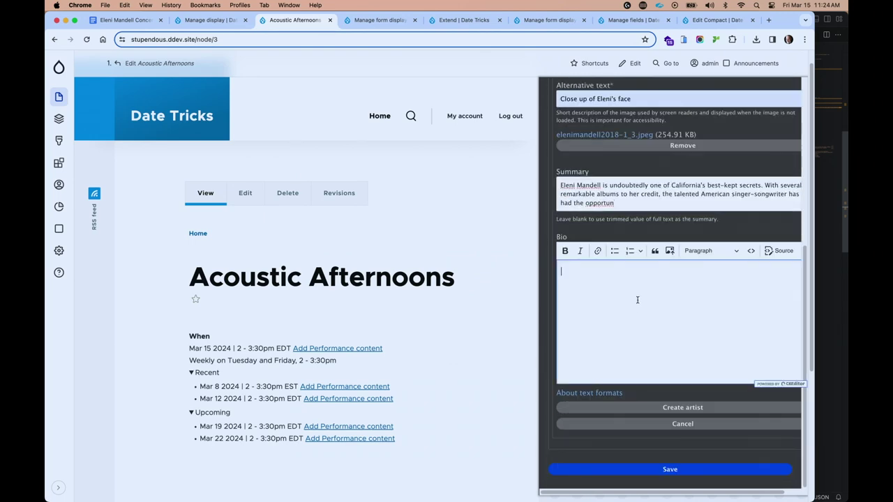
pyautogui.press('super+v')
# Create the artist and save the Mar 15 2024 performance on the Acoustic Afternoons page.
pyautogui.click(663, 409)
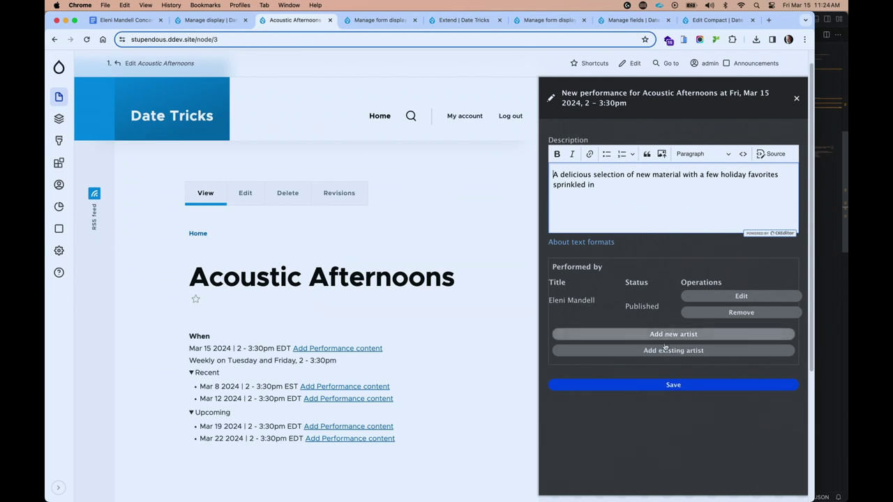
pyautogui.click(666, 387)
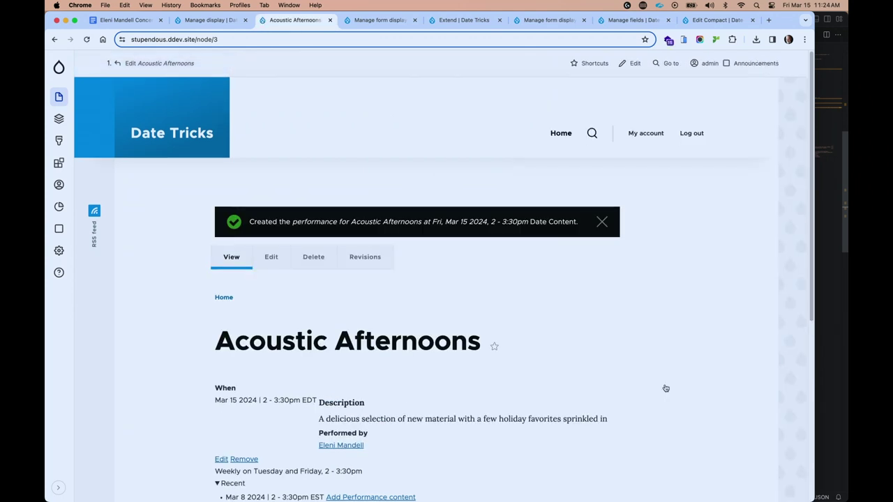
pyautogui.scroll(-5, 664, 386)
pyautogui.scroll(3, 664, 386)
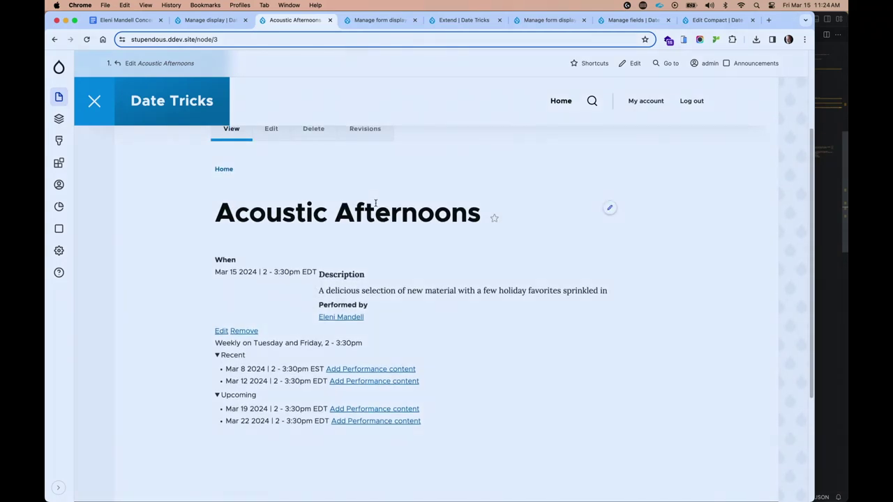
# Open the Eleni Mandell page linked under Performed by, examine its image and text, and close it.
pyautogui.click(336, 318)
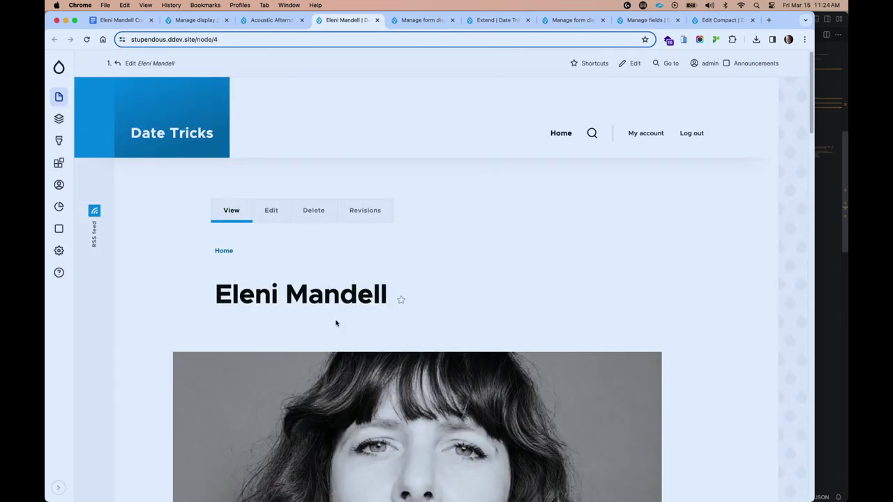
pyautogui.scroll(-7, 374, 301)
pyautogui.scroll(5, 375, 302)
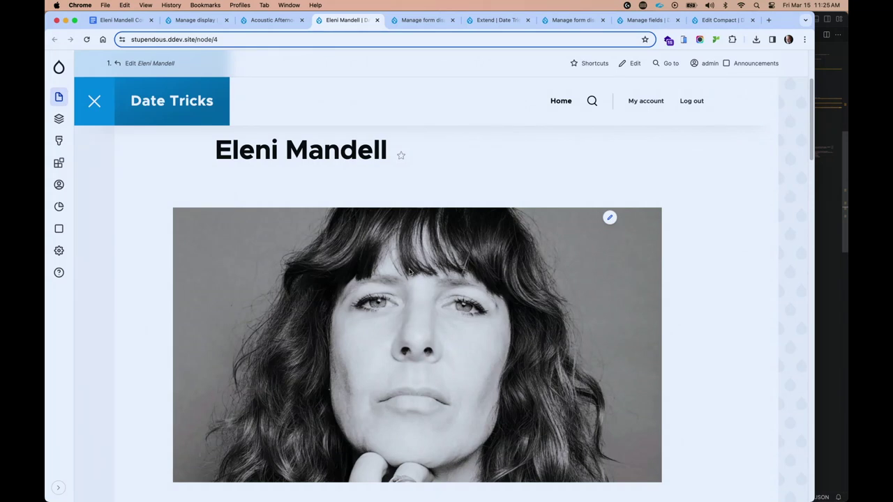
pyautogui.press('super+w')
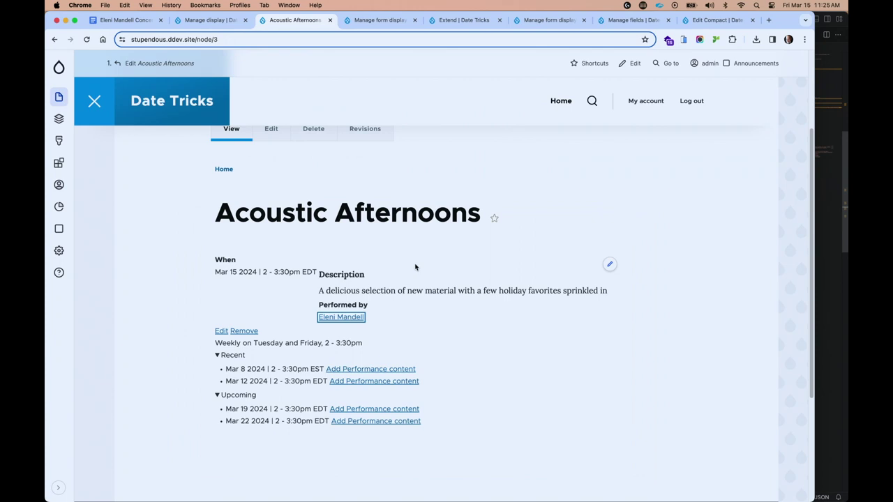
# Open the display settings of the Performance date content type and set the Description label to Visually Hidden.
pyautogui.click(533, 20)
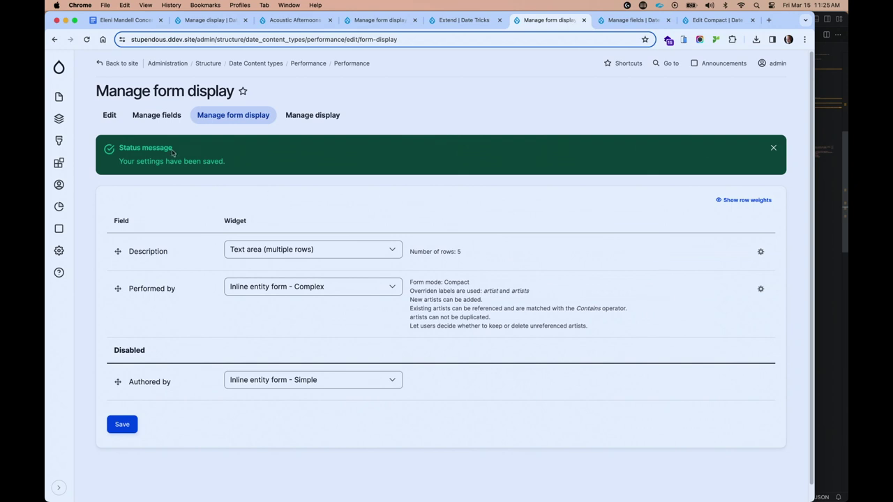
pyautogui.click(307, 121)
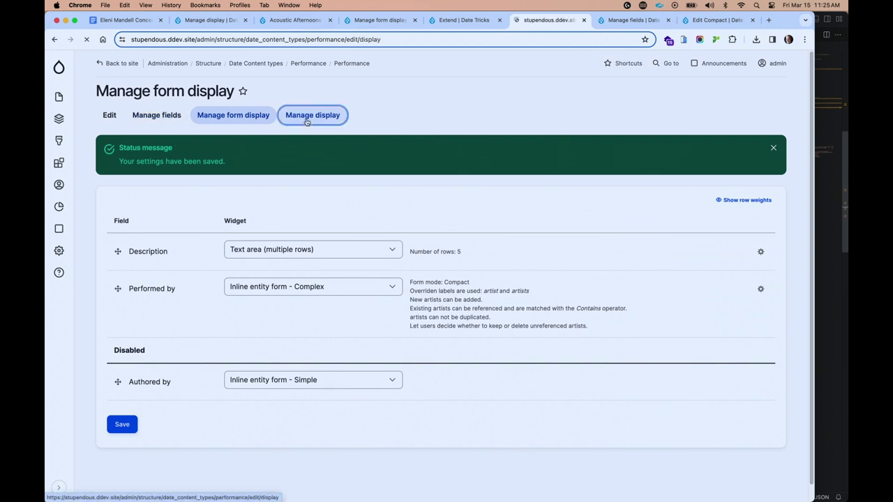
pyautogui.click(291, 202)
pyautogui.click(291, 234)
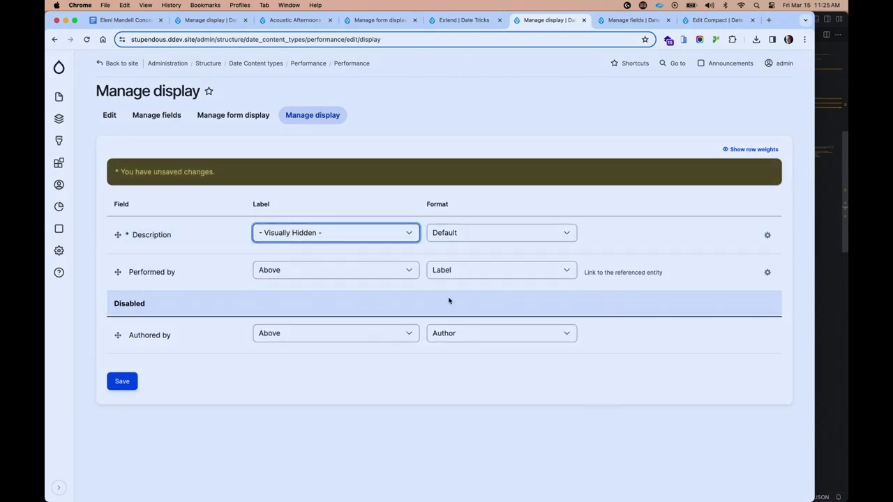
# Set the Performed by field to display as a rendered entity in the Teaser view mode and save the Performance display.
pyautogui.click(464, 272)
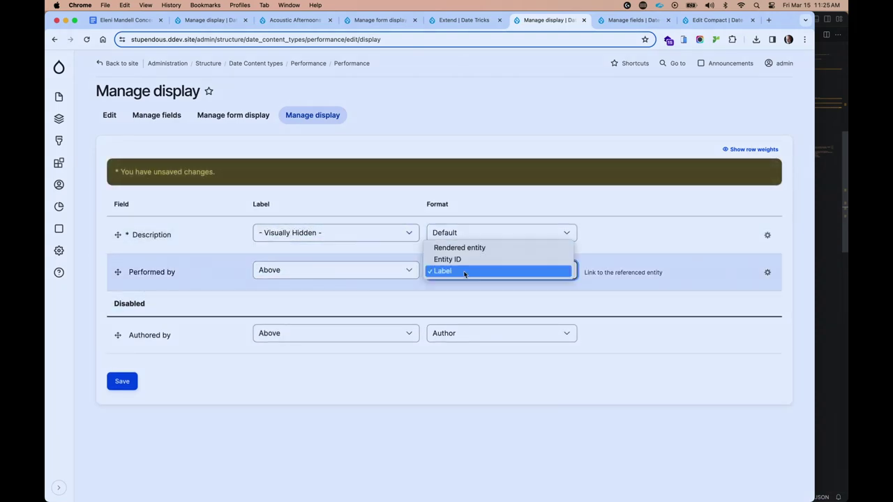
pyautogui.click(470, 249)
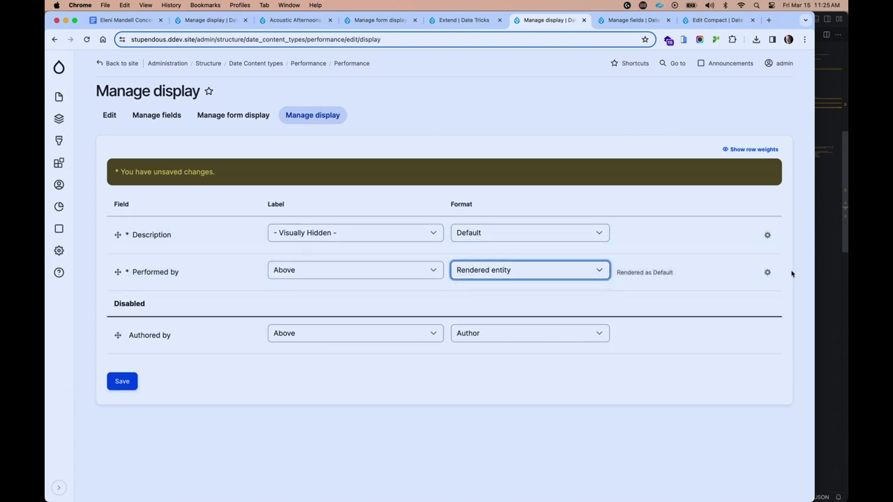
pyautogui.click(768, 272)
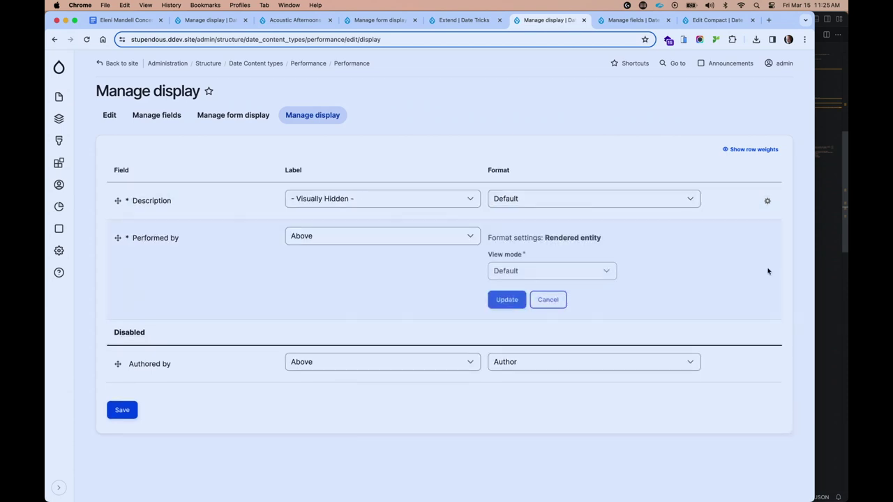
pyautogui.click(606, 272)
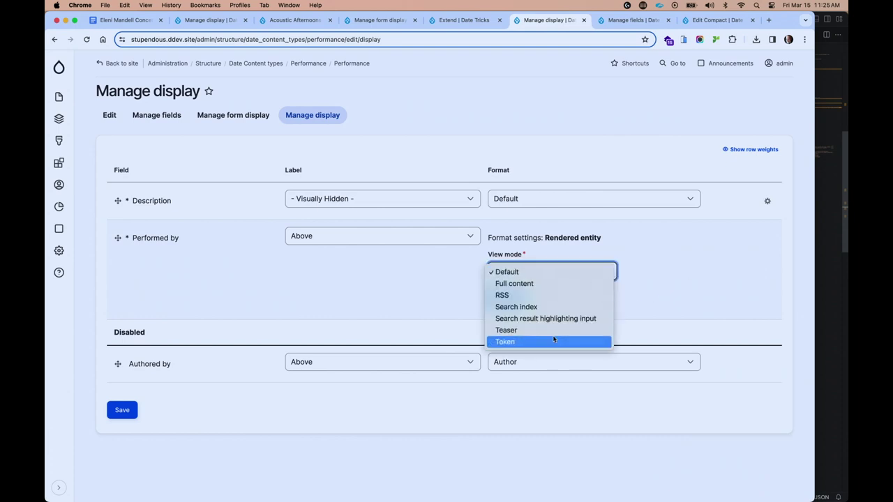
pyautogui.press('Escape')
pyautogui.click(499, 301)
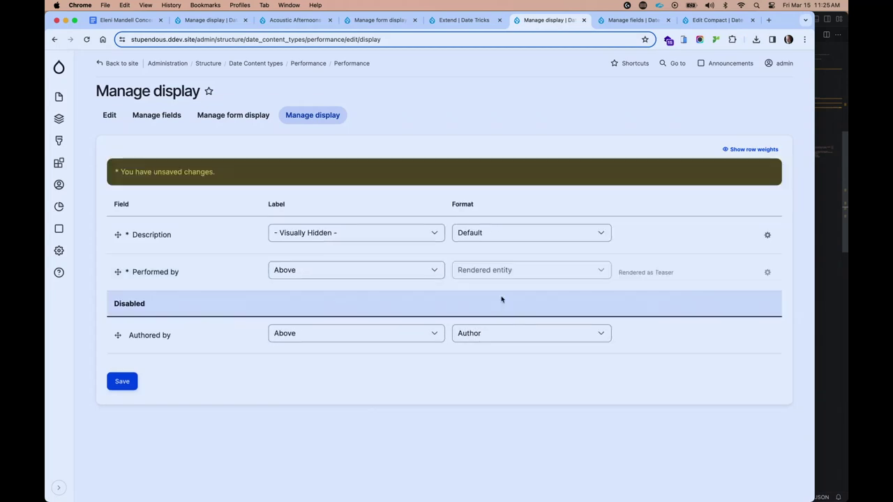
pyautogui.click(135, 378)
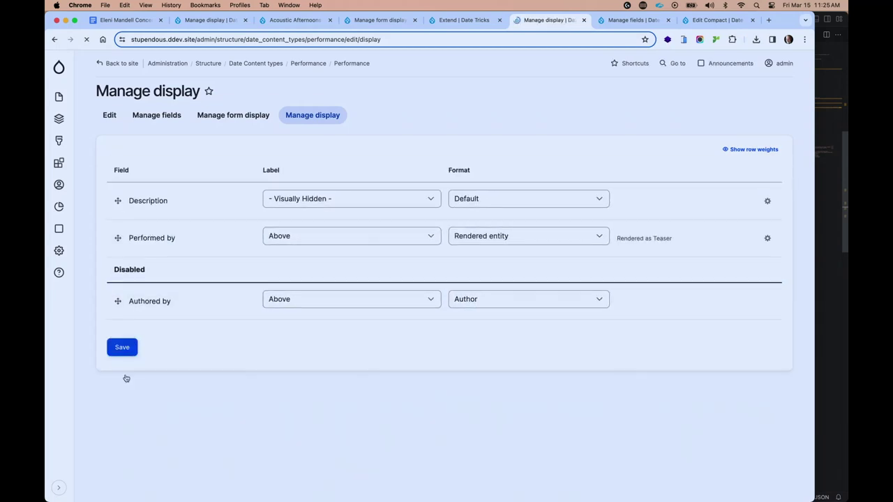
# Reload the Acoustic Afternoons page and compare its performance and artist display with the Weekly Concerts requirements slide.
pyautogui.click(290, 19)
pyautogui.press('super+r')
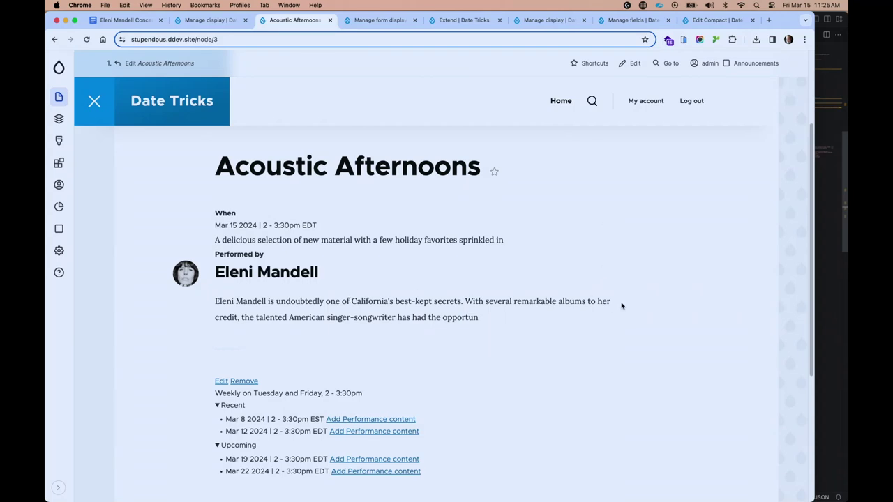
pyautogui.hotkey('ctrl', 'Right')
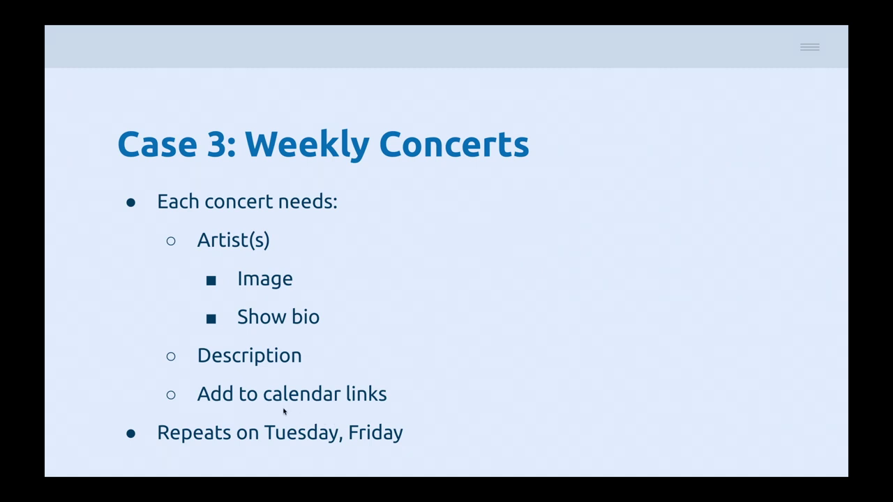
pyautogui.hotkey('ctrl', 'Left')
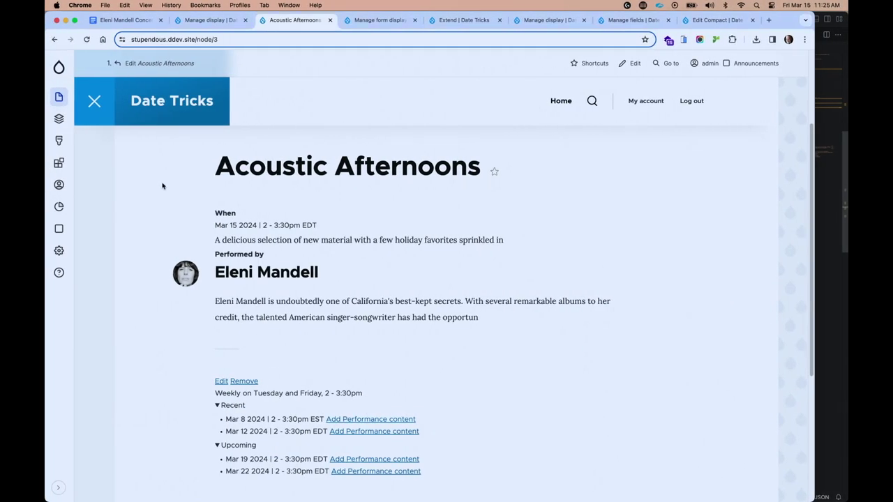
# Filter the site's modules by "aug" and install Add to Calendar Date Augmenter.
pyautogui.click(488, 19)
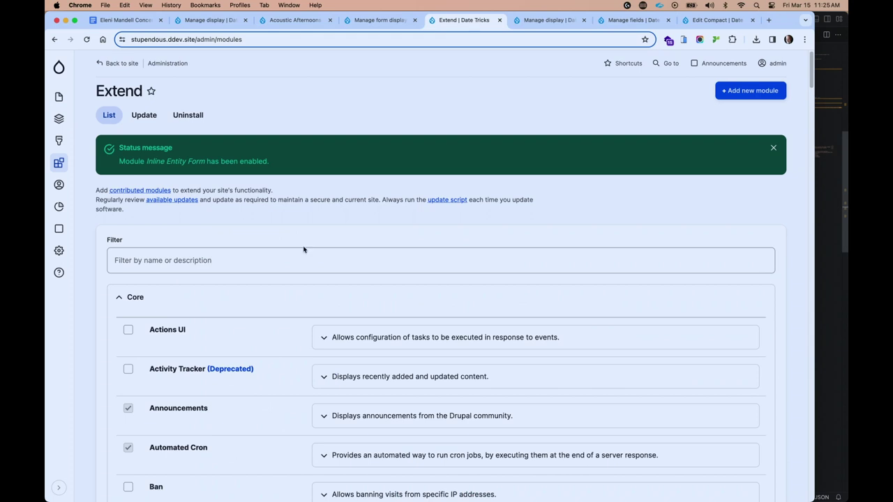
pyautogui.click(285, 260)
pyautogui.write('aug')
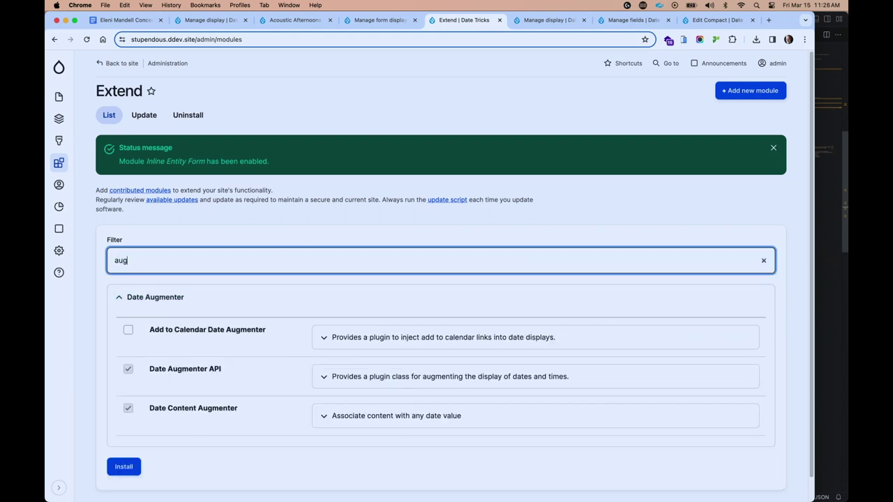
pyautogui.click(203, 337)
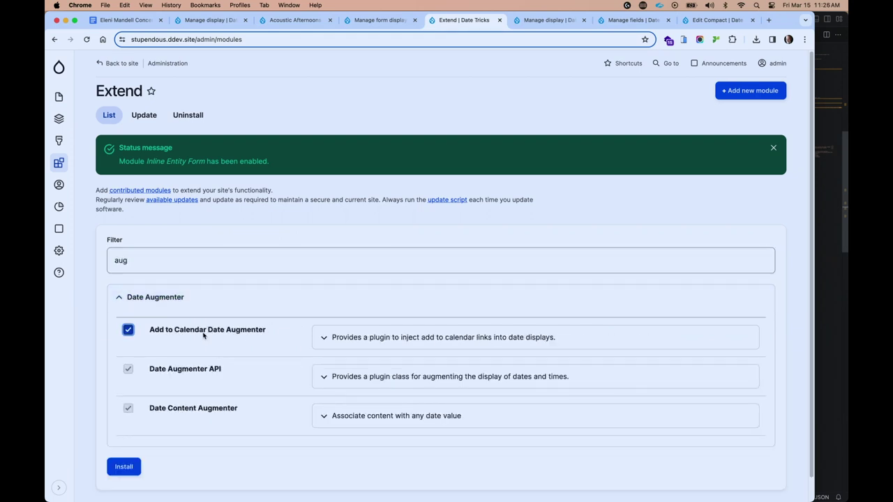
pyautogui.click(125, 467)
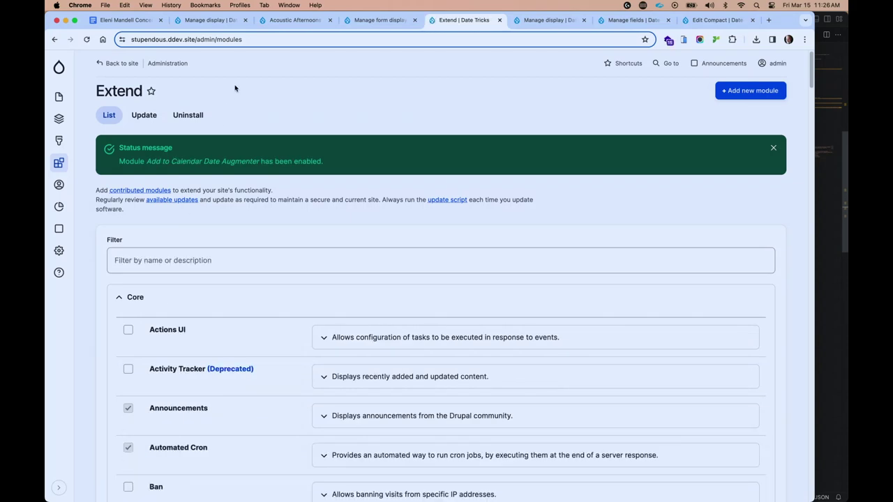
# Enable the Add to Calendar Links augmenter for individual dates in the When field's format settings on the Concert display.
pyautogui.click(210, 21)
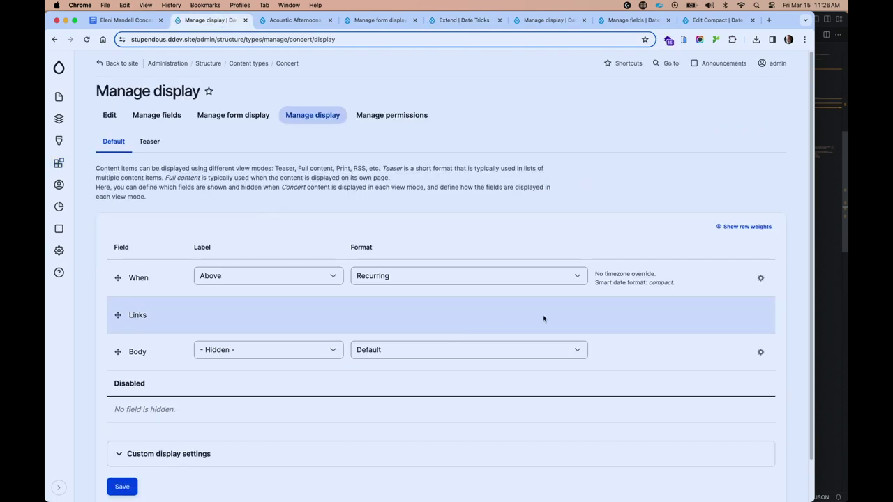
pyautogui.click(761, 278)
pyautogui.scroll(-15, 762, 281)
pyautogui.scroll(6, 761, 280)
pyautogui.click(362, 227)
pyautogui.scroll(-3, 418, 358)
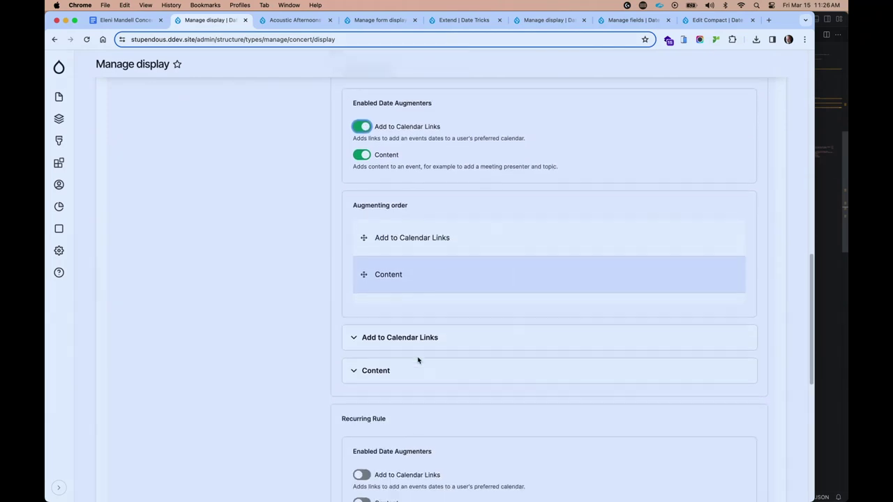
# Review the Add to Calendar Links options without changing them, apply the When format settings and save the Concert display.
pyautogui.click(423, 337)
pyautogui.scroll(-8, 439, 394)
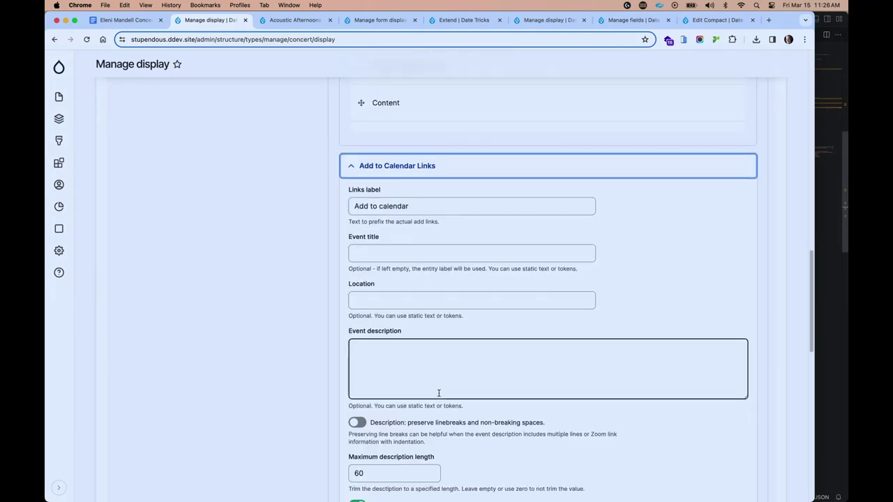
pyautogui.scroll(-1, 439, 393)
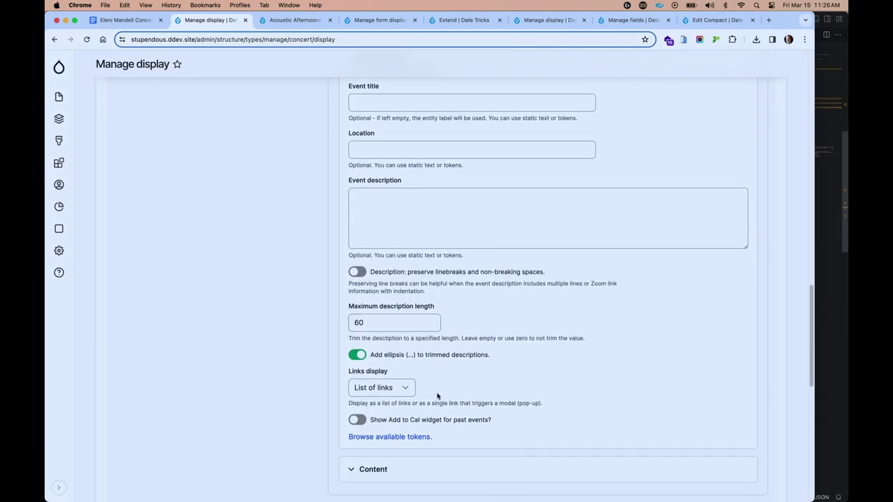
pyautogui.scroll(-10, 434, 408)
pyautogui.scroll(2, 435, 409)
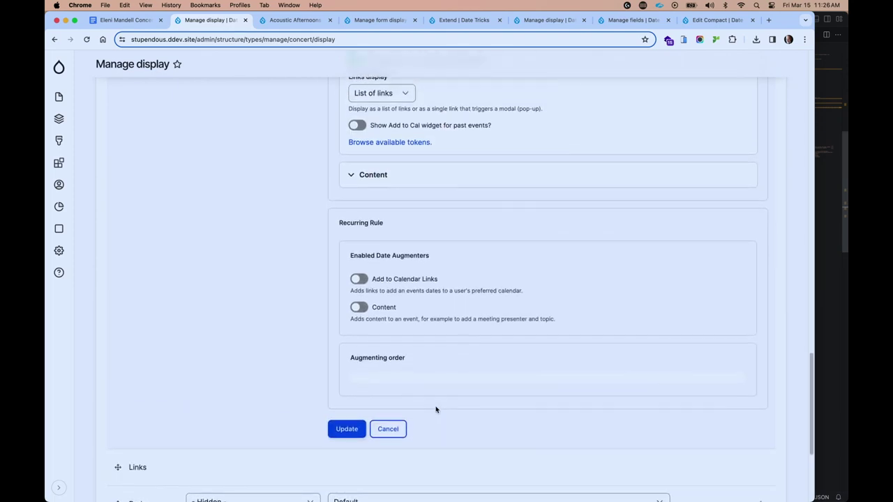
pyautogui.click(347, 427)
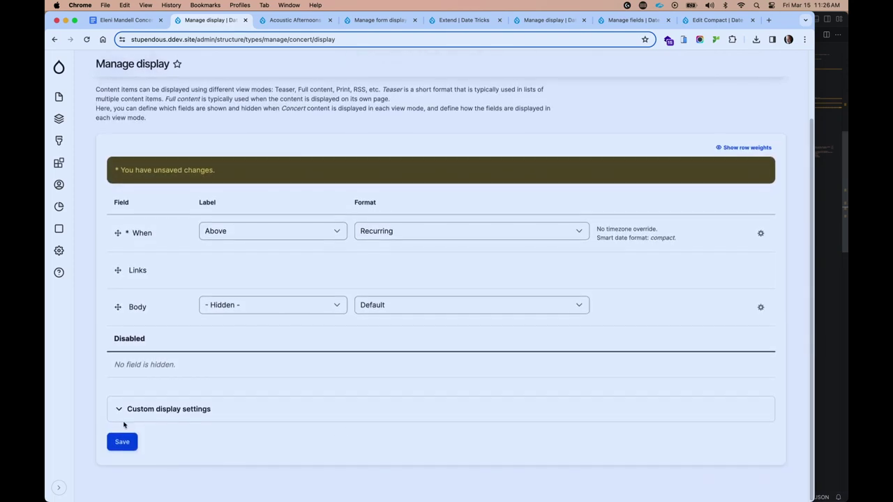
pyautogui.click(117, 442)
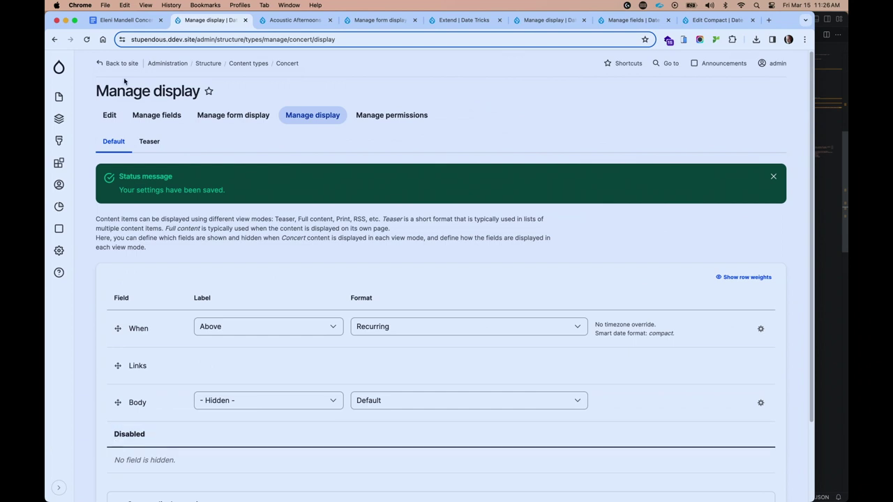
# Reload the Acoustic Afternoons page and open its address in an incognito window to examine the dates and calendar links as an anonymous visitor.
pyautogui.click(293, 21)
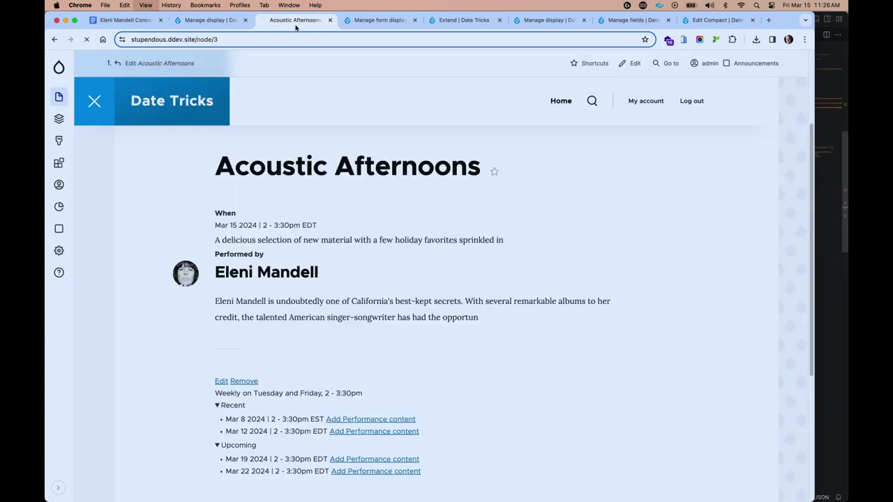
pyautogui.scroll(-2, 335, 139)
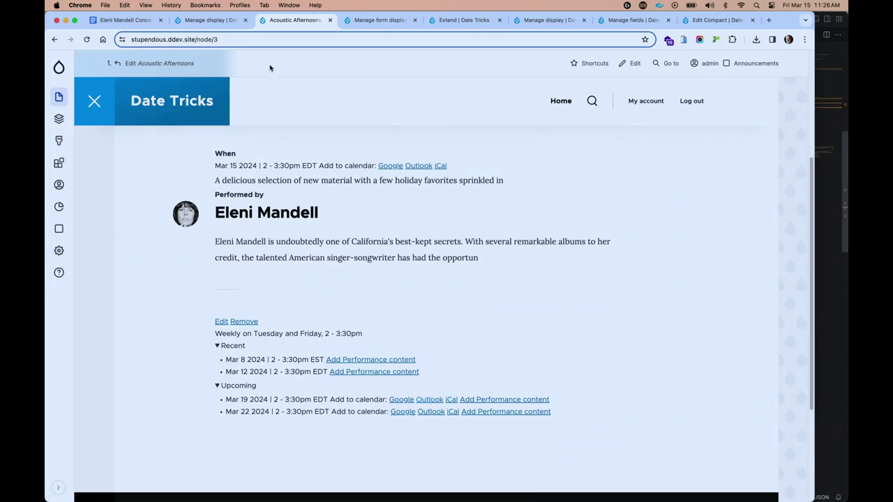
pyautogui.click(262, 39)
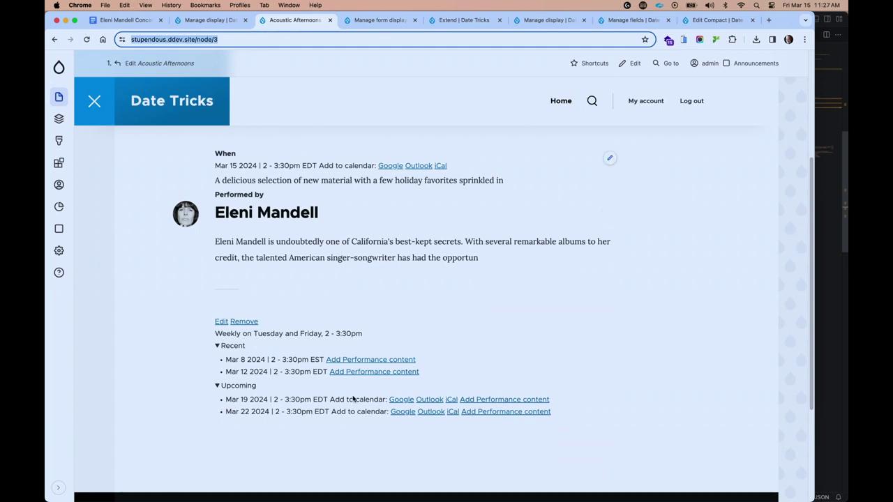
pyautogui.press('BackSpace')
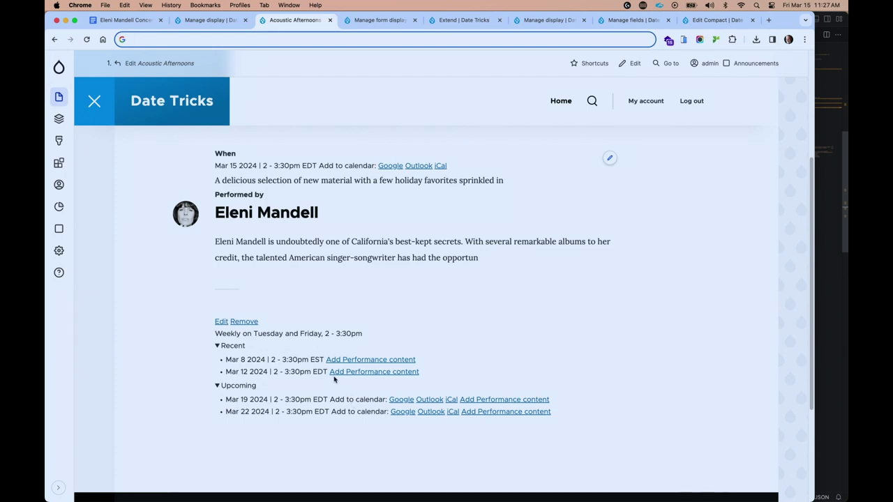
pyautogui.press('Escape')
pyautogui.press('super+c')
pyautogui.press('super+shift+n')
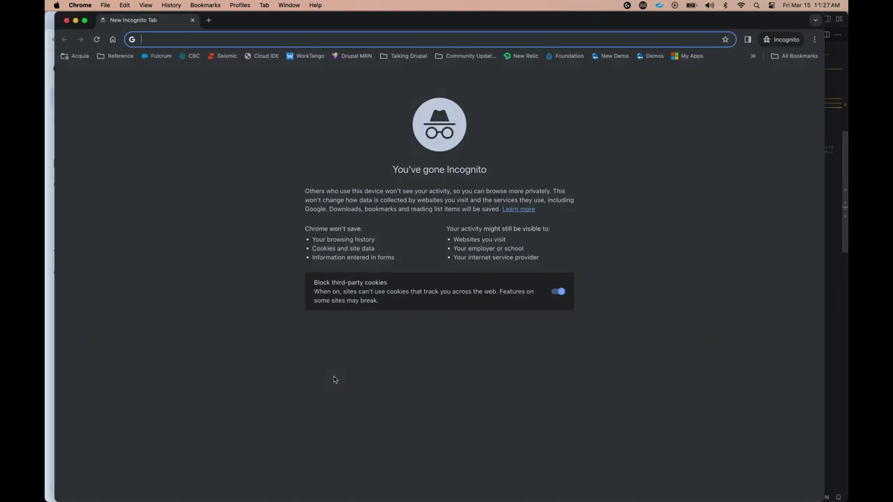
pyautogui.press('super+v')
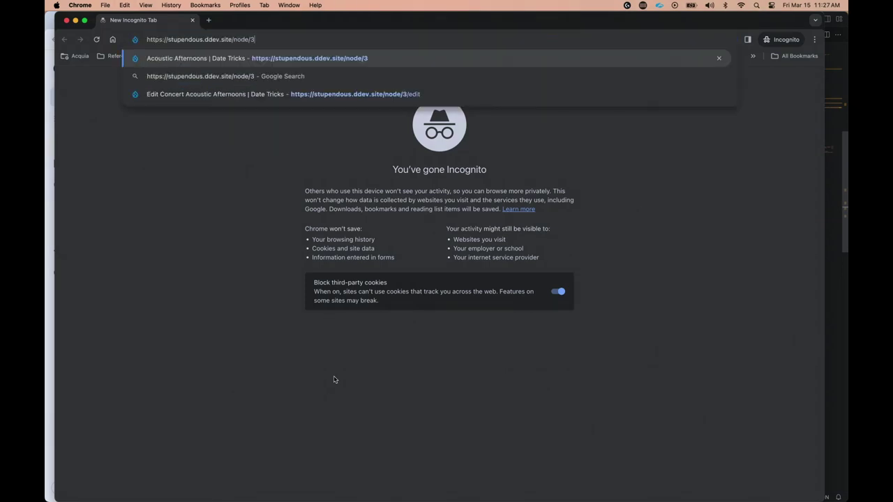
pyautogui.press('Return')
pyautogui.scroll(-5, 342, 391)
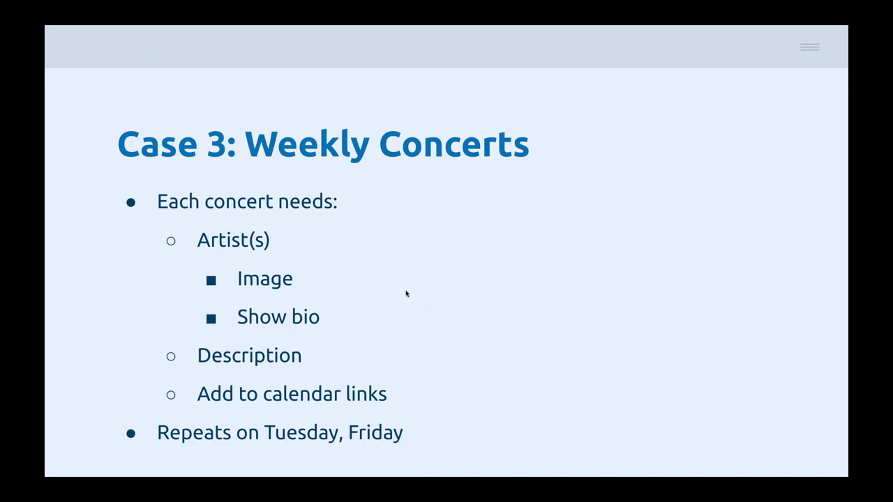
# Consult the Daily Standup requirements slide, create a content type named Meeting on the site and save it to manage its fields.
pyautogui.press('Right')
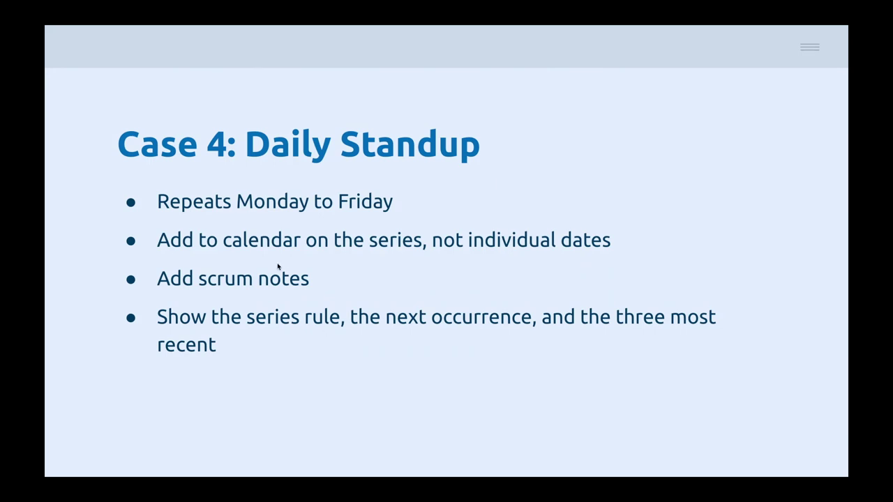
pyautogui.hotkey('ctrl', 'Left')
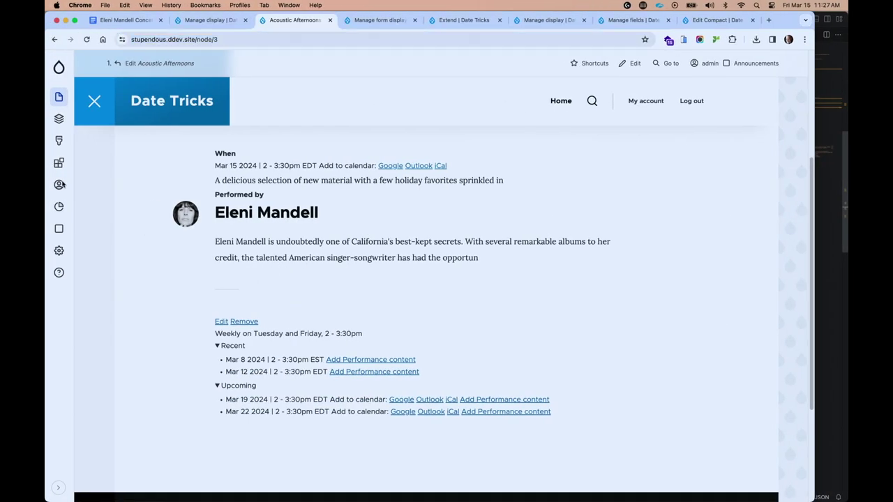
pyautogui.moveTo(60, 75)
pyautogui.hotkey('alt', 'd')
pyautogui.write('add con')
pyautogui.click(356, 257)
pyautogui.click(182, 162)
pyautogui.write('Meeting')
pyautogui.scroll(-2, 139, 419)
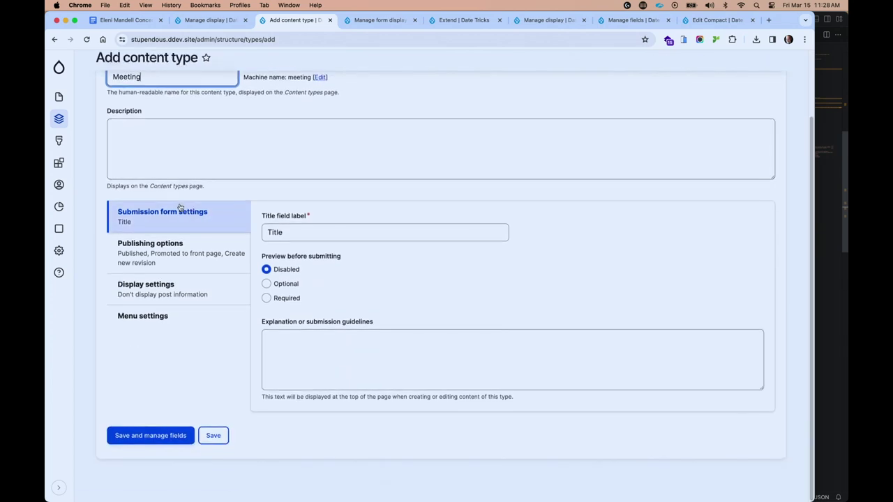
pyautogui.click(138, 442)
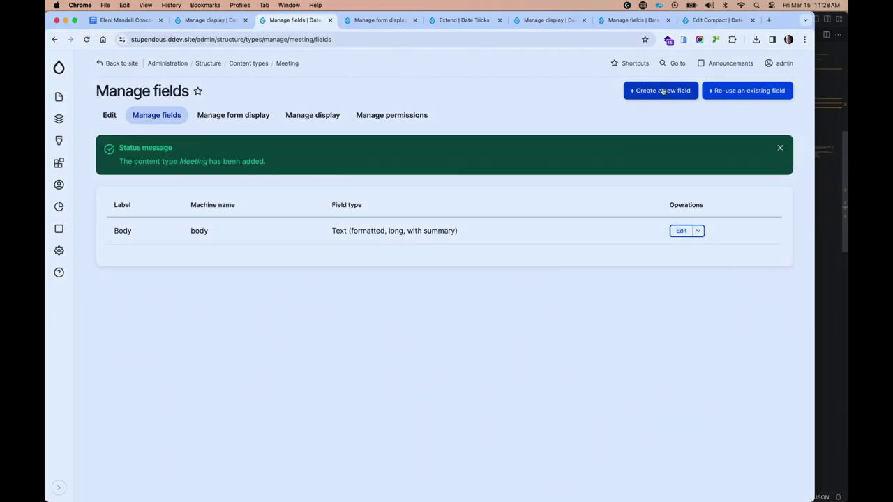
# Re-use the existing When field on the Meeting content type.
pyautogui.click(742, 90)
pyautogui.write('when')
pyautogui.click(607, 269)
# Allow recurring date values for the Meeting's When field and set Months to Extend to 2.
pyautogui.scroll(-4, 282, 408)
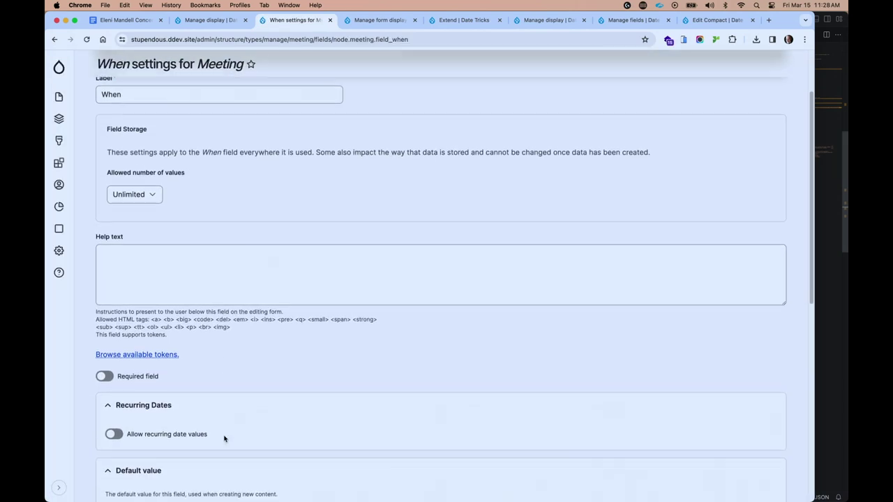
pyautogui.click(118, 371)
pyautogui.scroll(-5, 120, 371)
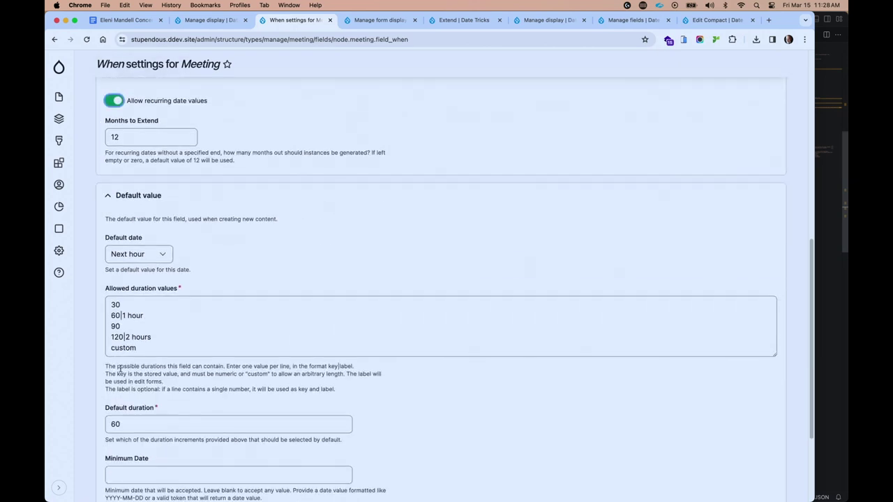
pyautogui.click(151, 137)
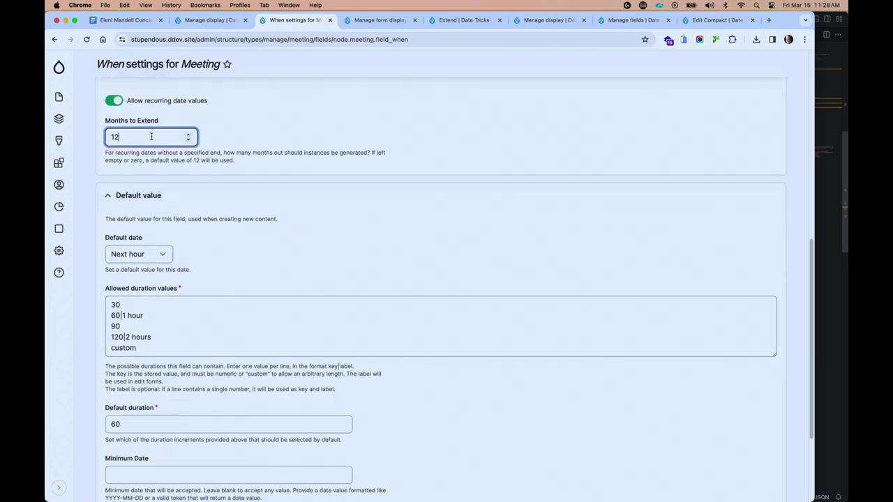
pyautogui.press('Left')
# Add 15 as the first allowed duration value above 30 and save the When field's settings for Meeting.
pyautogui.scroll(-2, 157, 222)
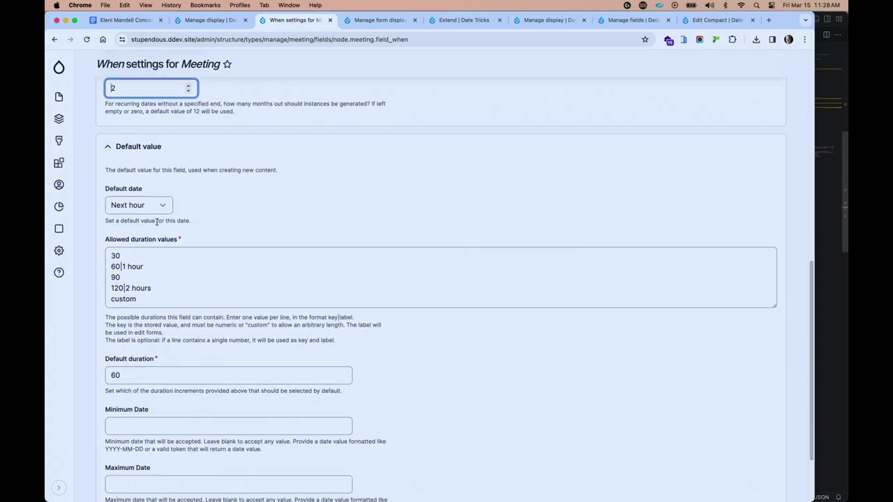
pyautogui.click(111, 256)
pyautogui.press('Return')
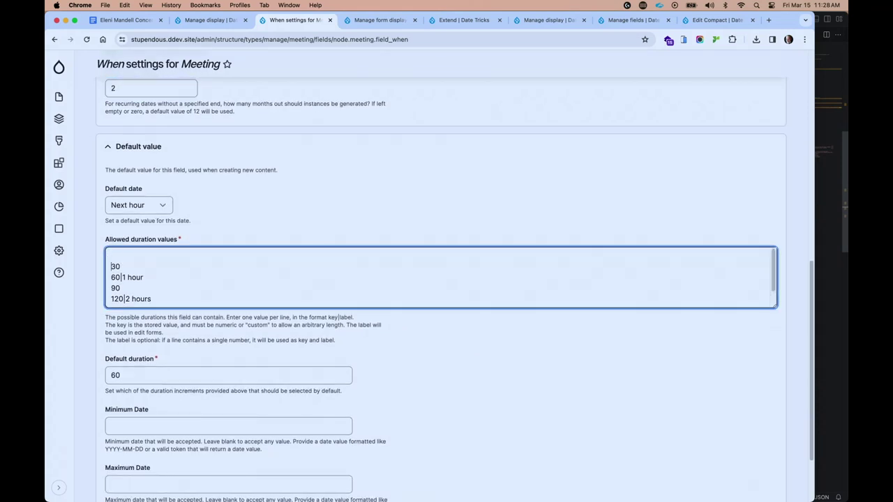
pyautogui.write('15')
pyautogui.press('super+Down')
pyautogui.press('Return')
pyautogui.write('custom')
pyautogui.scroll(-3, 136, 348)
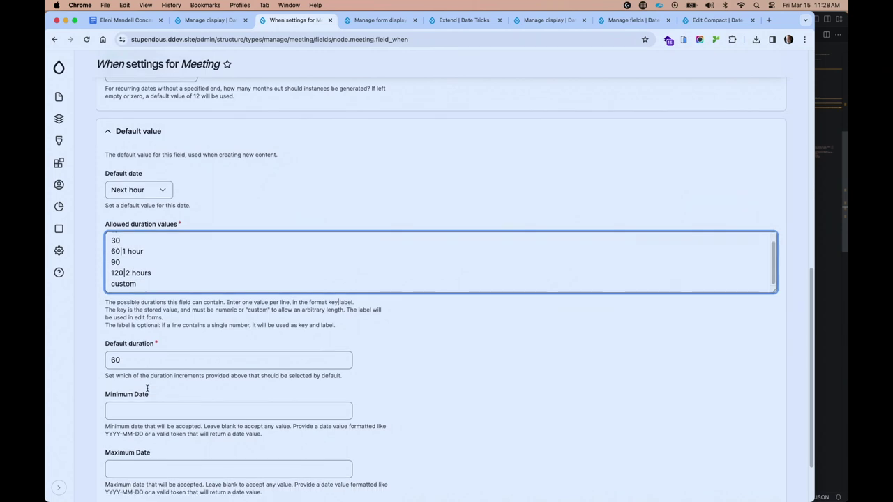
pyautogui.click(116, 454)
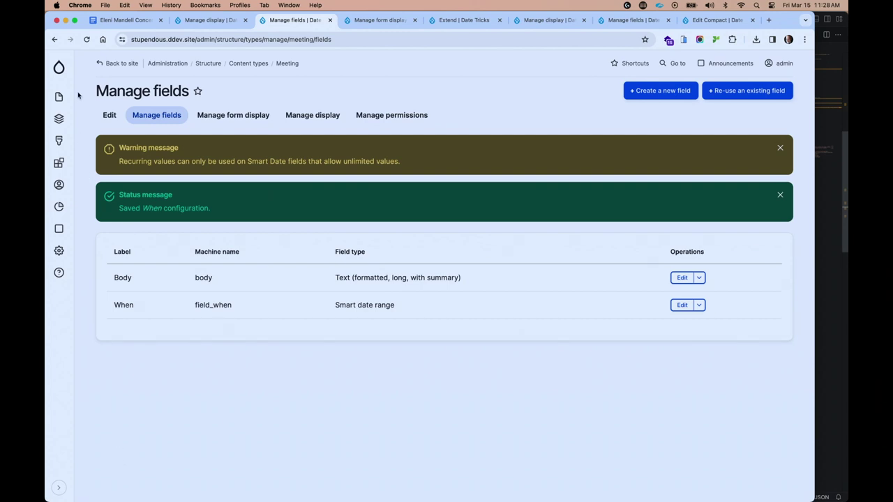
# Create a date content type named Notes and save it.
pyautogui.moveTo(69, 129)
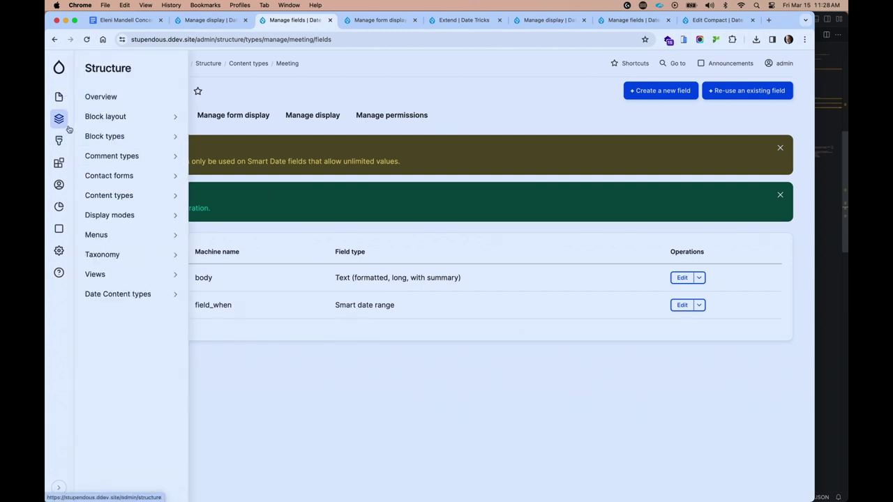
pyautogui.moveTo(114, 296)
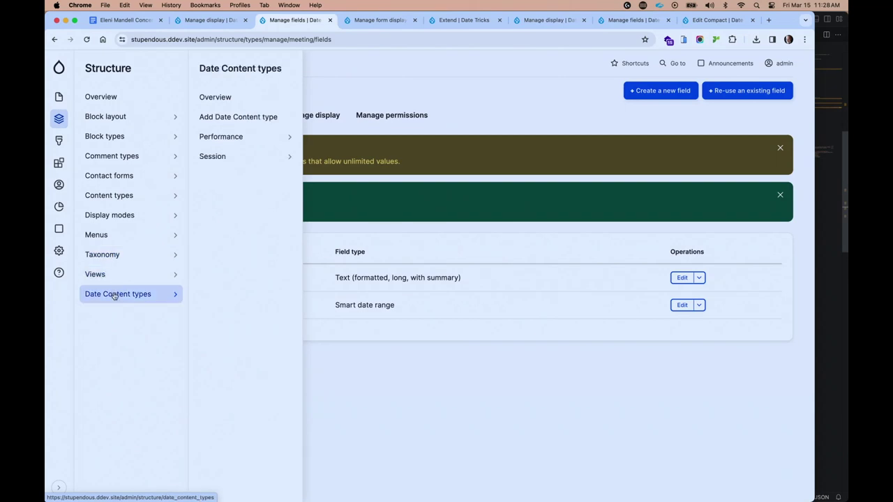
pyautogui.click(238, 117)
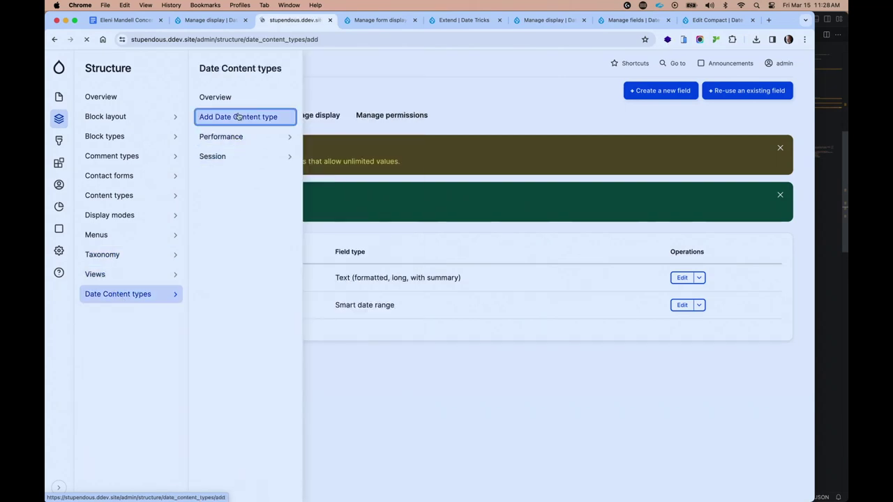
pyautogui.click(199, 140)
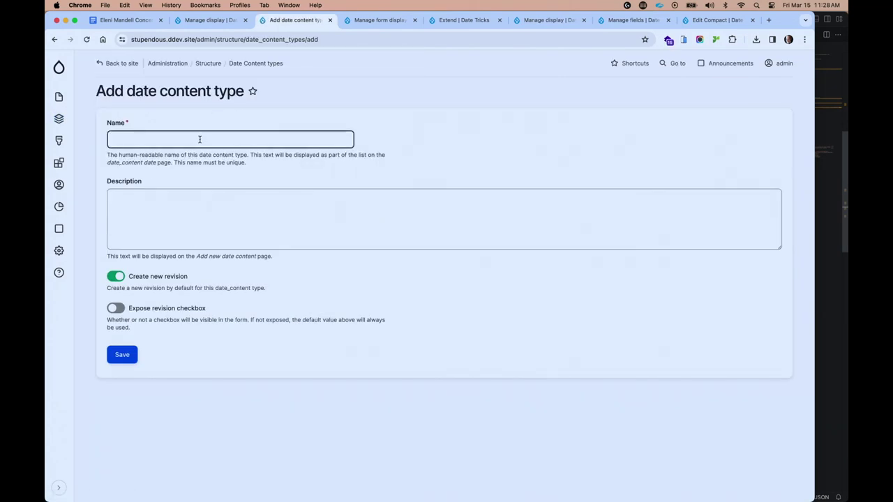
pyautogui.write('Notes')
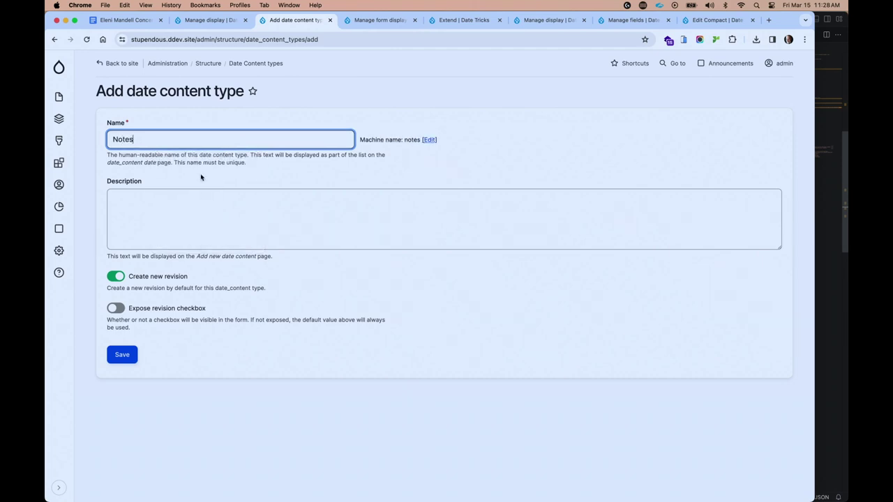
pyautogui.click(122, 355)
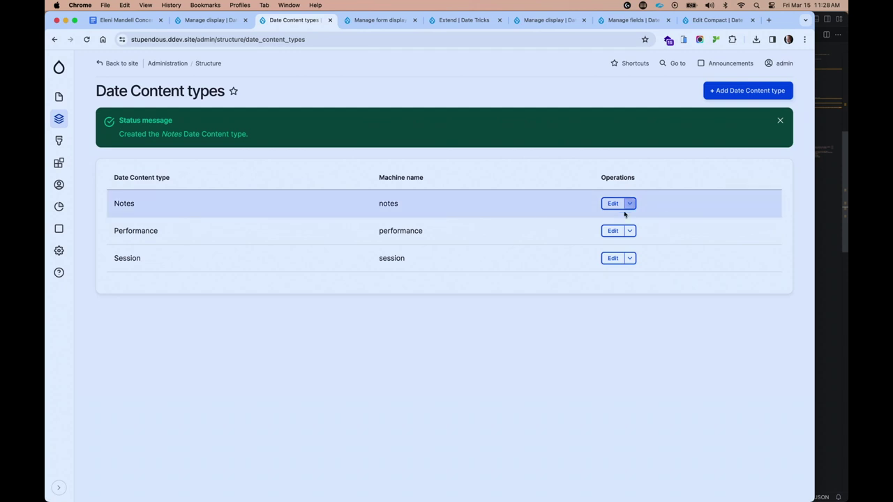
# Create a long formatted text field labelled Text on the Notes date content type.
pyautogui.click(630, 203)
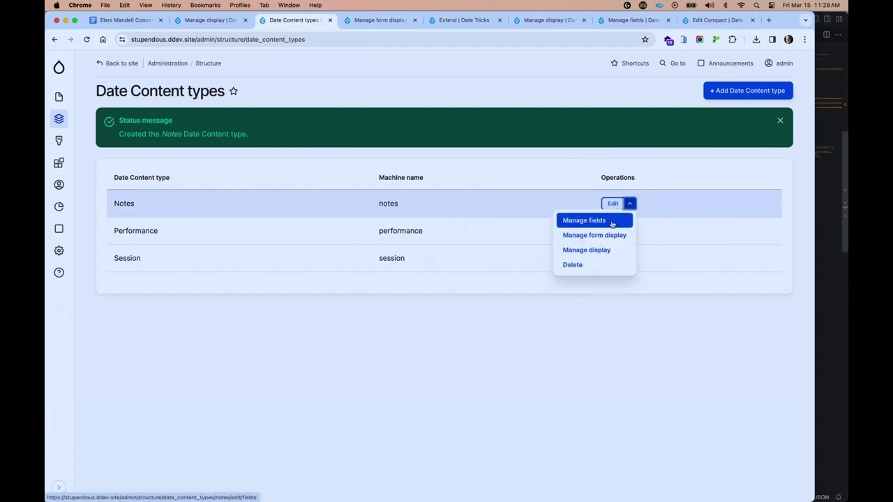
pyautogui.click(612, 222)
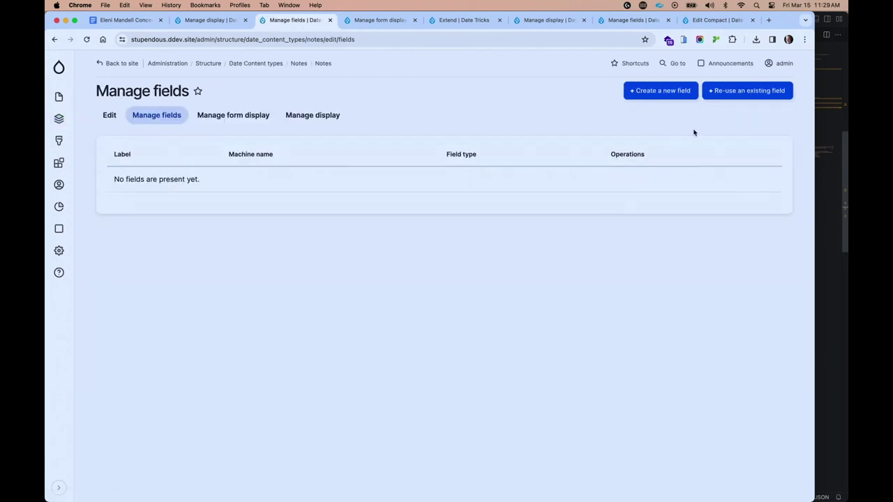
pyautogui.click(672, 96)
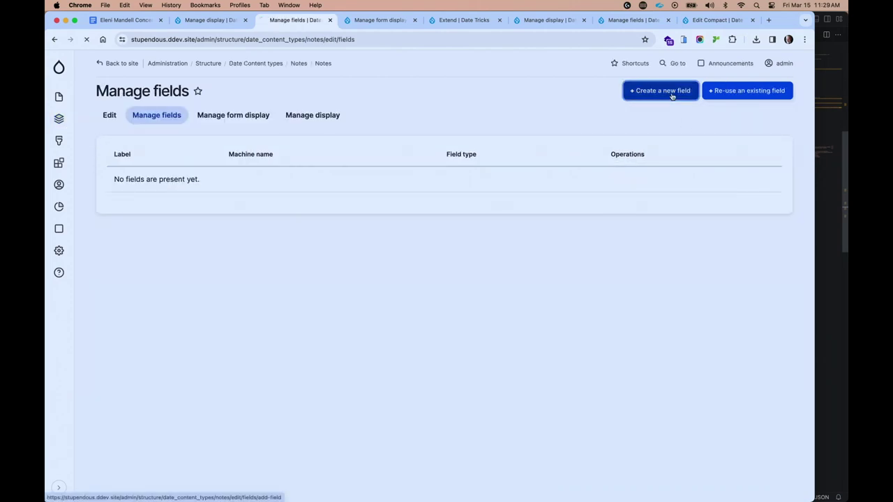
pyautogui.click(164, 138)
pyautogui.write('Text')
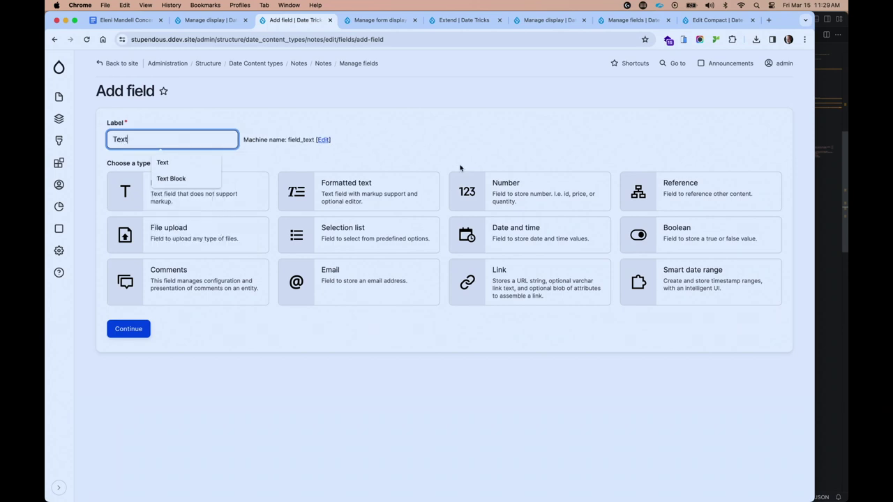
pyautogui.click(408, 190)
pyautogui.click(516, 382)
pyautogui.scroll(-2, 516, 382)
pyautogui.click(131, 442)
# Limit the Text field's allowed text formats to Basic HTML and save its settings.
pyautogui.click(127, 445)
pyautogui.scroll(-4, 126, 446)
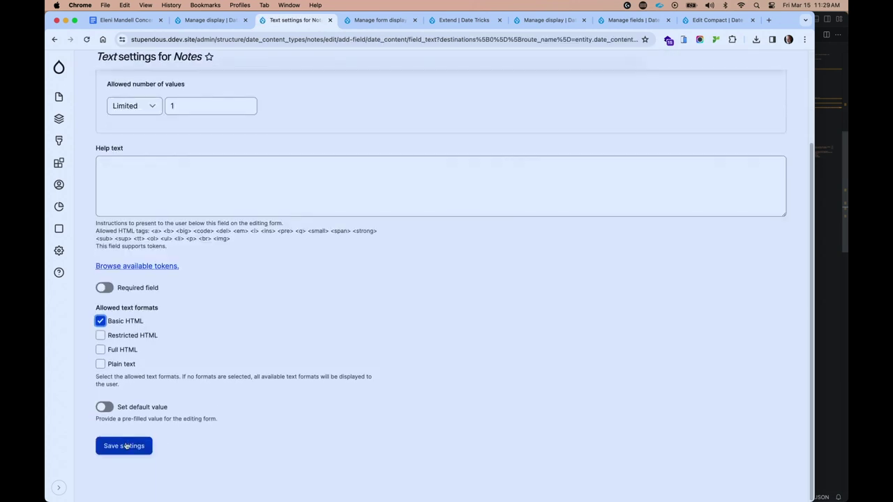
pyautogui.click(123, 454)
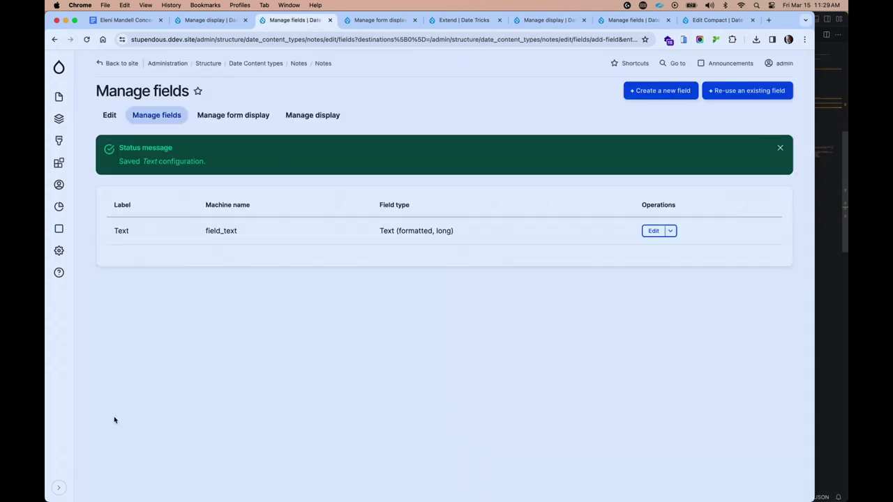
# Open the Meeting content type's display settings and the format settings of its When field.
pyautogui.click(211, 20)
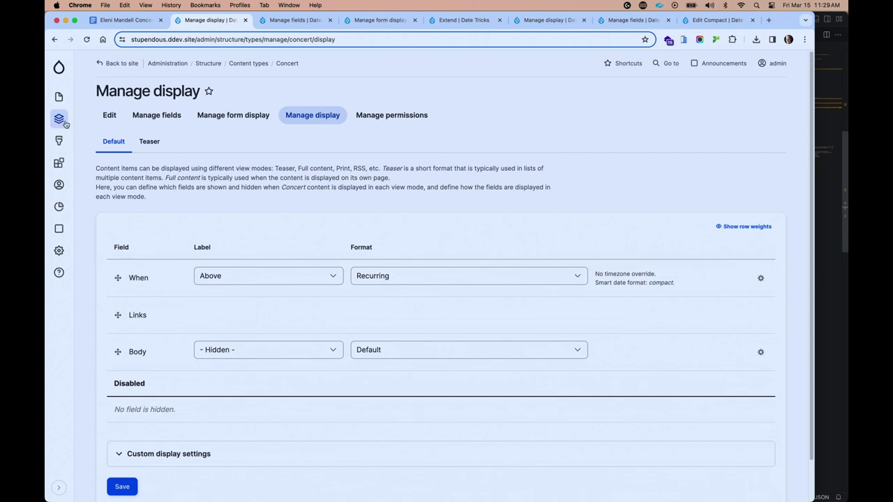
pyautogui.moveTo(64, 123)
pyautogui.moveTo(120, 198)
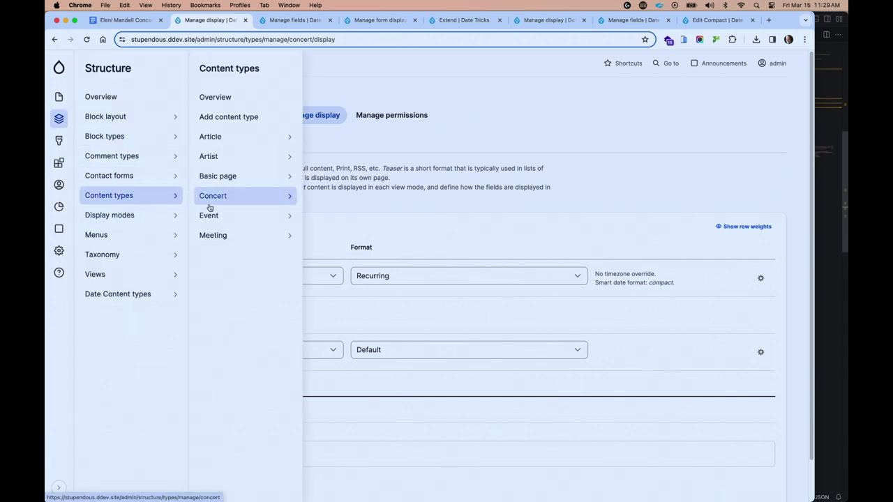
pyautogui.moveTo(223, 238)
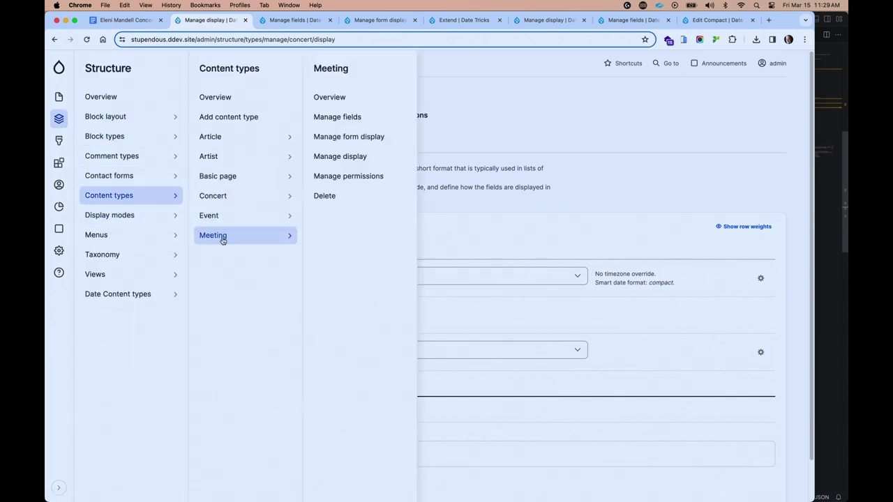
pyautogui.click(355, 159)
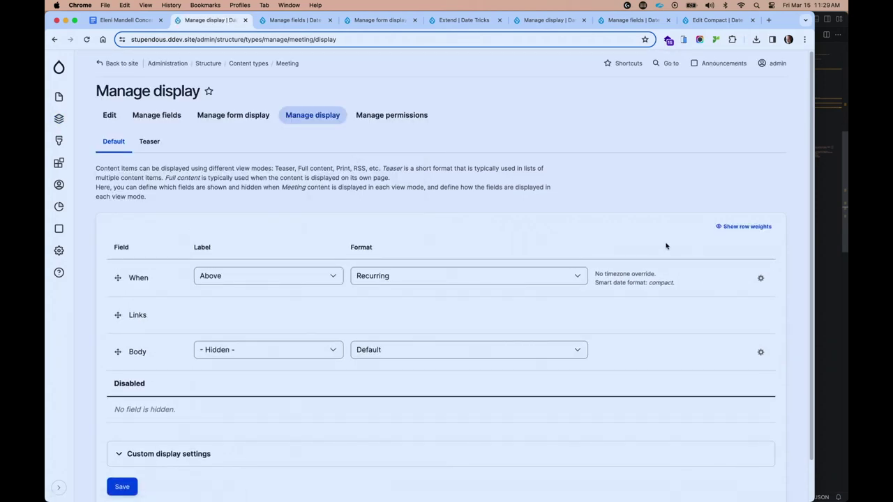
pyautogui.click(761, 279)
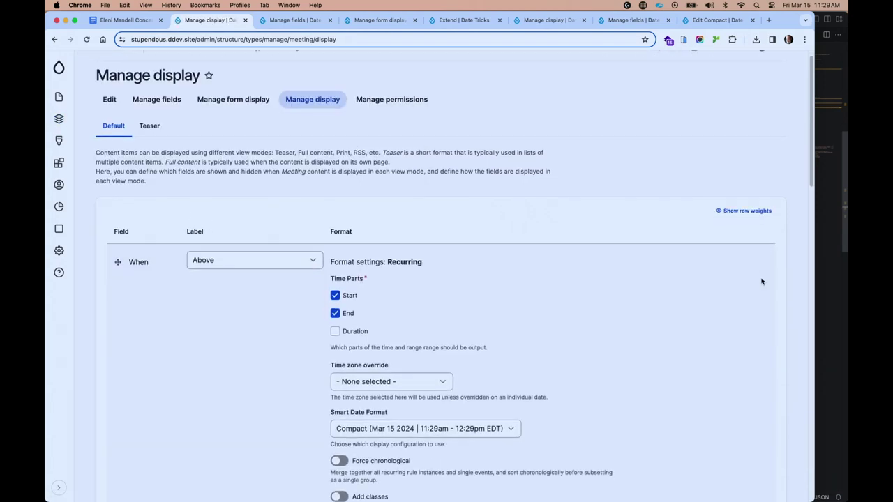
# Disable the Add to Calendar Links augmenter for individual dates in the When format settings.
pyautogui.scroll(-10, 762, 282)
pyautogui.scroll(-2, 762, 281)
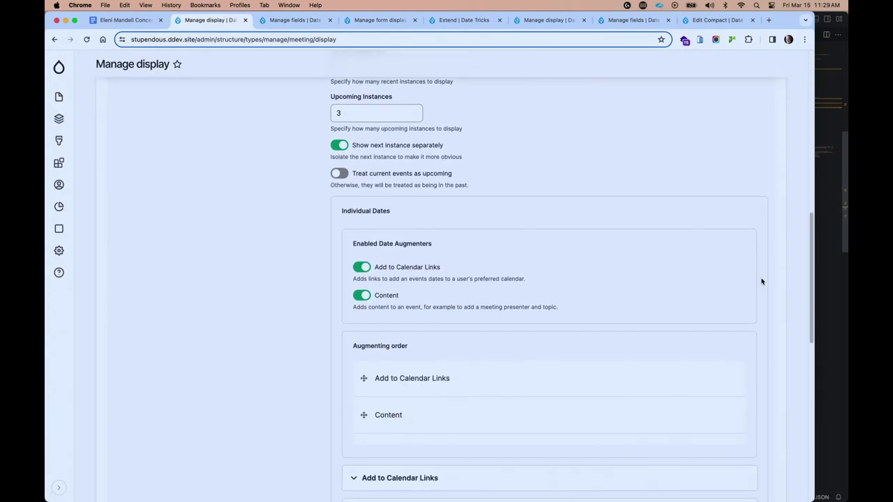
pyautogui.click(360, 268)
# Limit the individual dates' Content augmenter to the Notes bundle and set its target to Modal Dialog.
pyautogui.scroll(-3, 411, 305)
pyautogui.click(401, 374)
pyautogui.scroll(-5, 402, 375)
pyautogui.click(356, 329)
pyautogui.click(356, 311)
pyautogui.scroll(-3, 386, 361)
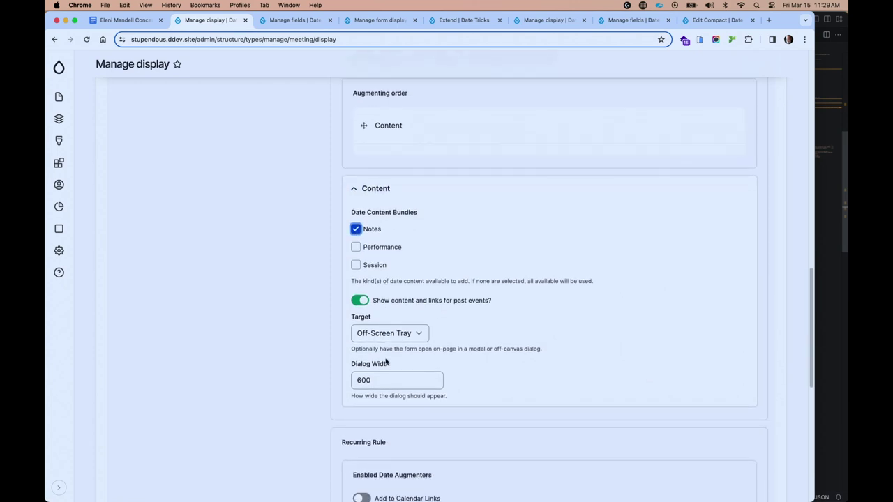
pyautogui.click(389, 334)
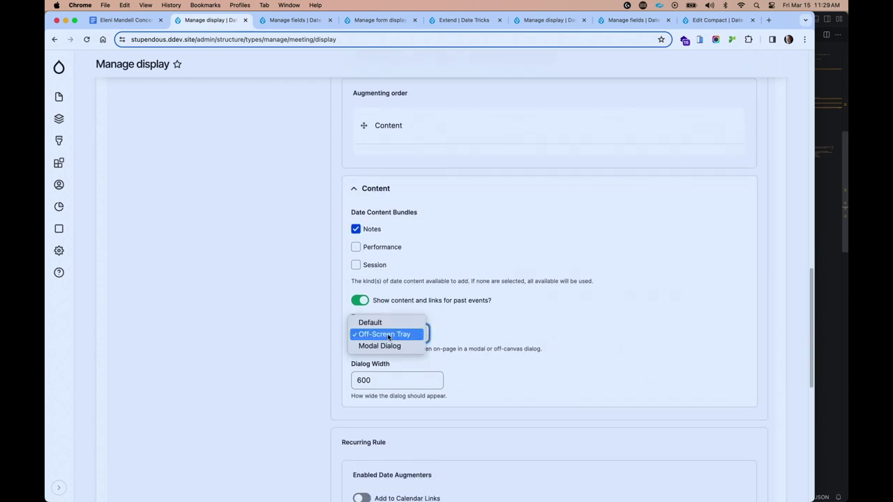
pyautogui.click(383, 346)
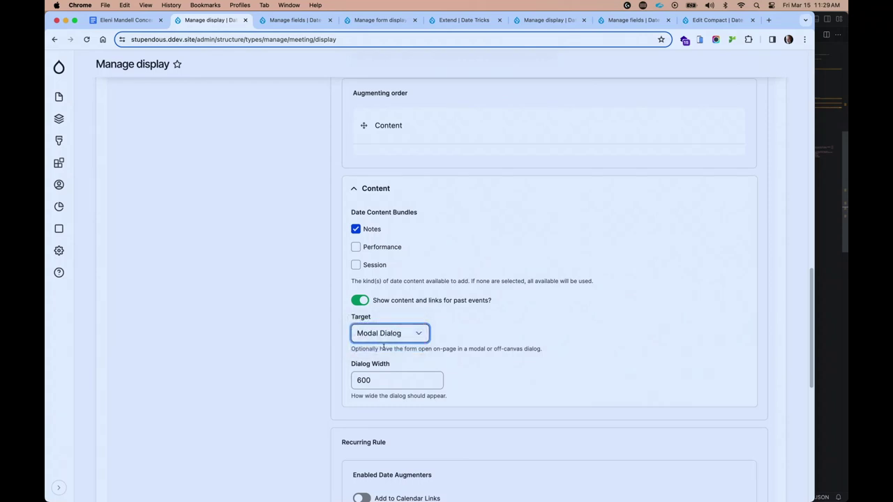
# Enable the Add to Calendar Links augmenter for the recurring rule.
pyautogui.scroll(-5, 383, 347)
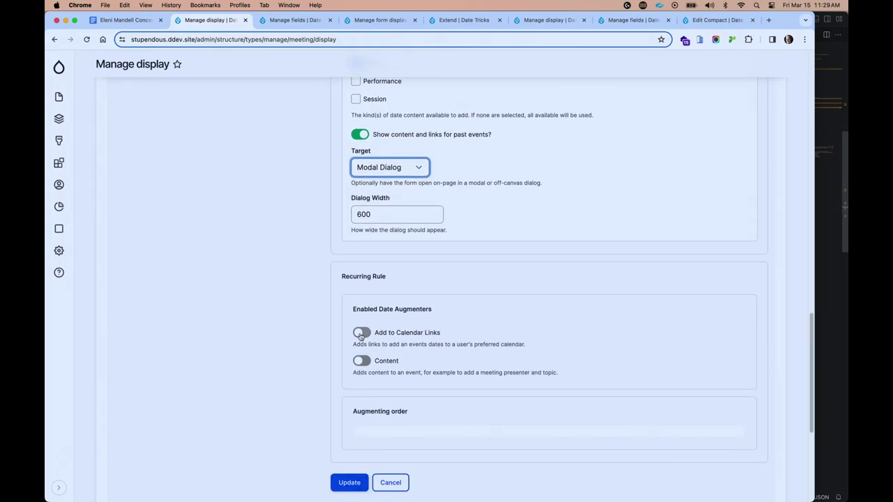
pyautogui.click(361, 333)
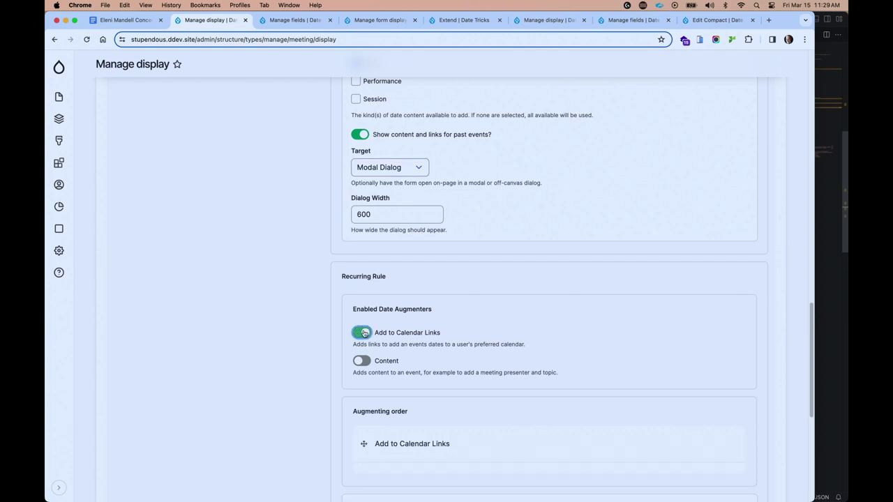
pyautogui.scroll(-8, 363, 333)
# Replace the recurring rule's calendar Links label with the calendar emoji copied from the Eleni Mandell Concert info document.
pyautogui.click(399, 241)
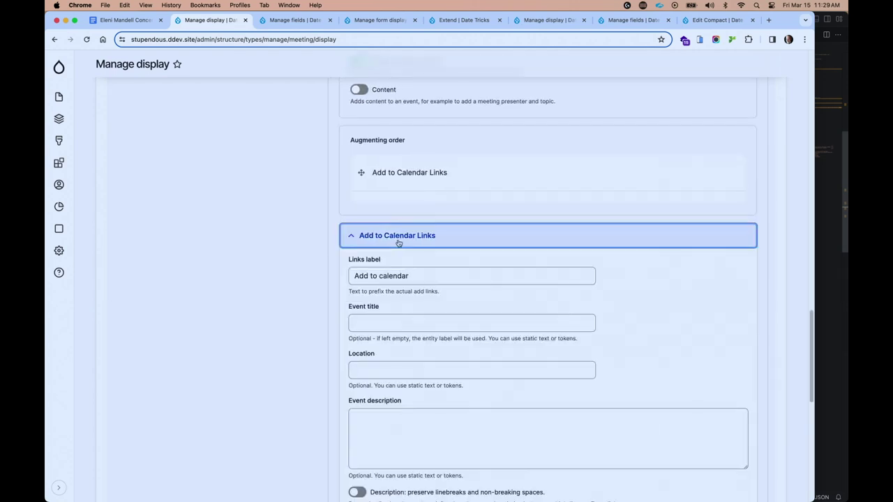
pyautogui.hotkey('ctrl', 'shift', 'Tab')
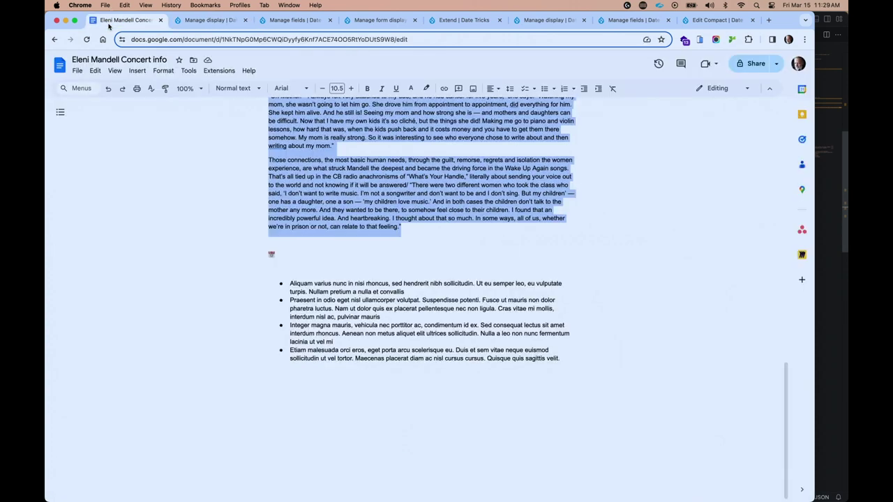
pyautogui.moveTo(277, 262); pyautogui.dragTo(265, 258)
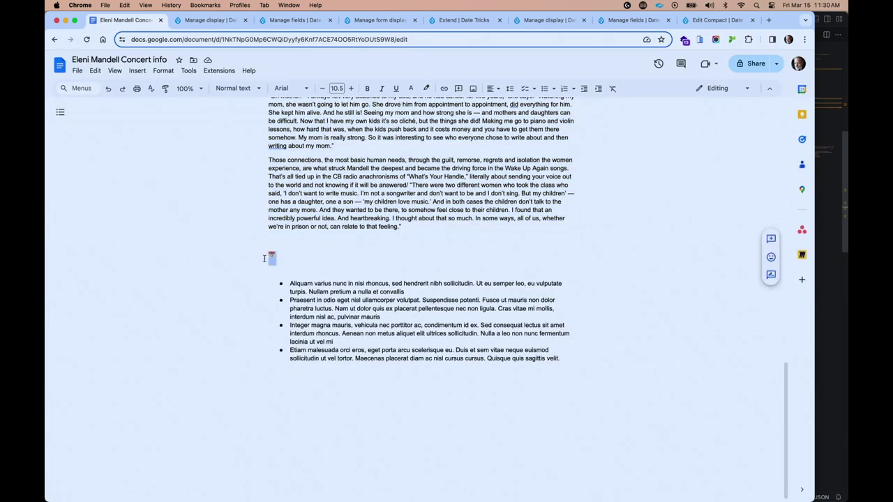
pyautogui.click(224, 22)
pyautogui.tripleClick(378, 276)
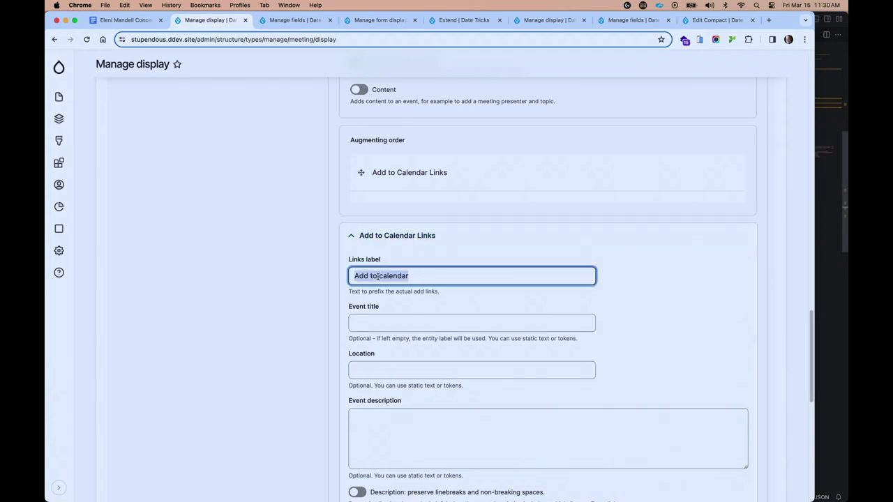
pyautogui.write('📅')
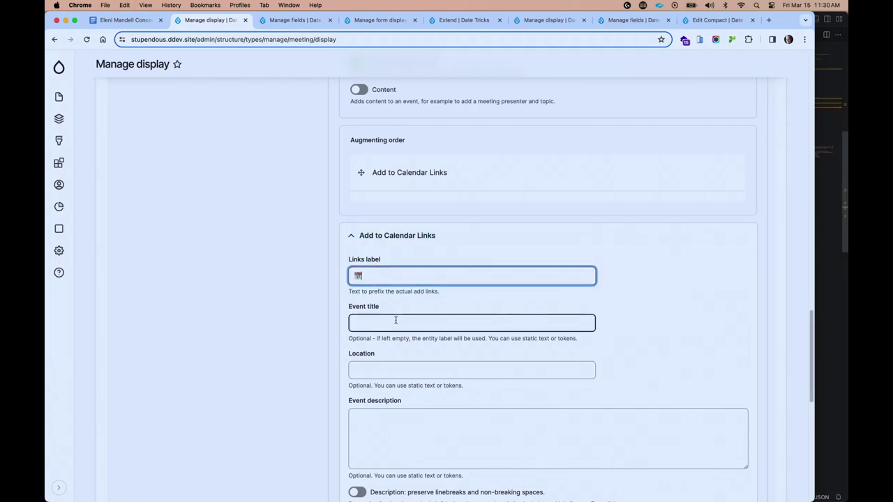
# Set the recurring rule's calendar links display to Modal dialog, update the When format, and save the Meeting display settings.
pyautogui.scroll(-4, 395, 319)
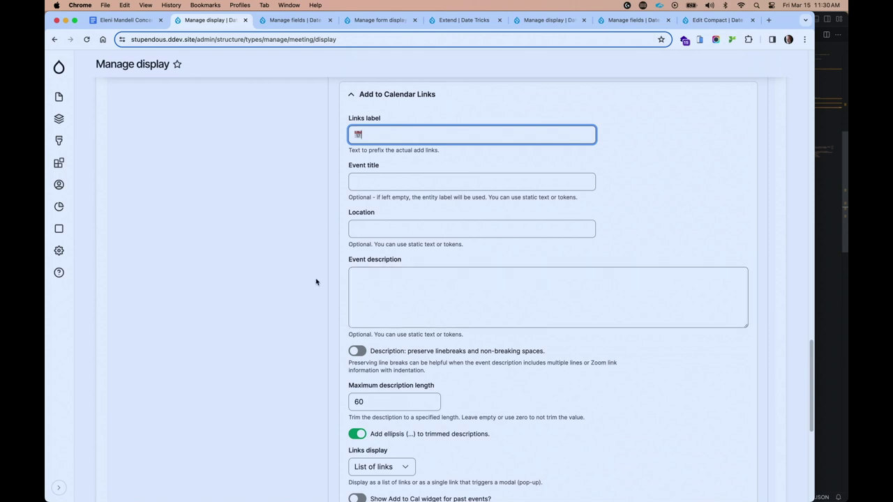
pyautogui.scroll(-5, 315, 281)
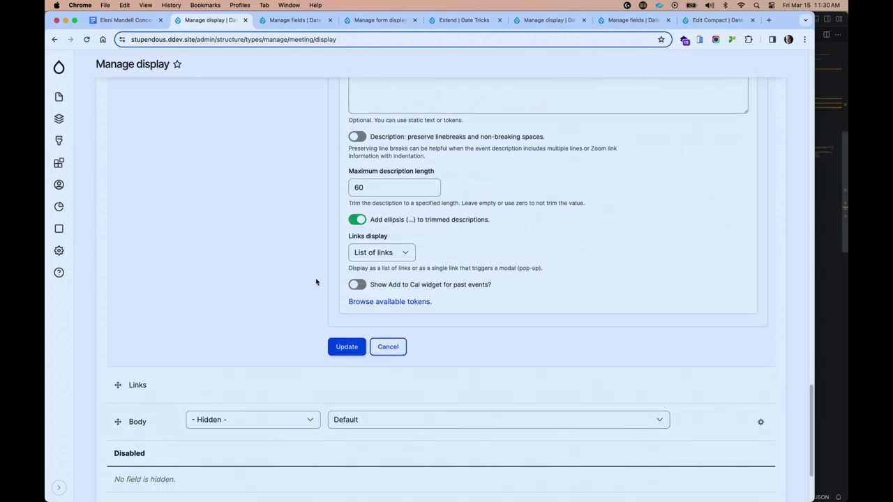
pyautogui.click(376, 252)
pyautogui.click(369, 262)
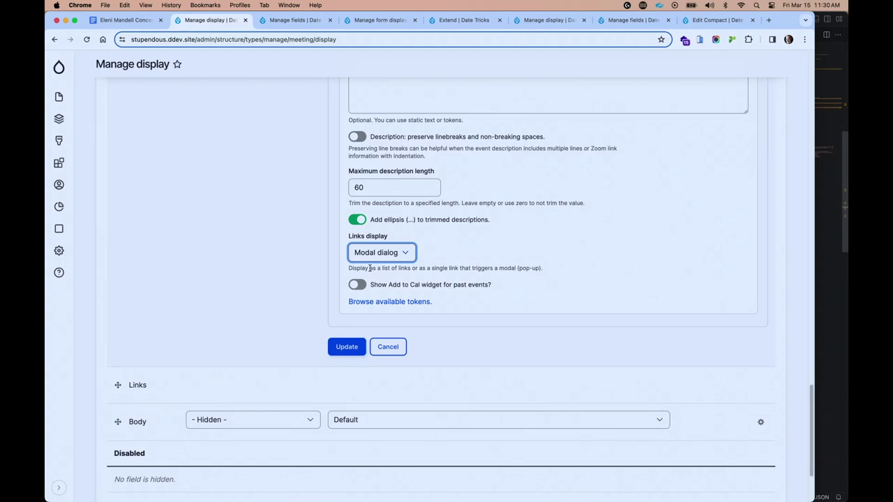
pyautogui.click(347, 346)
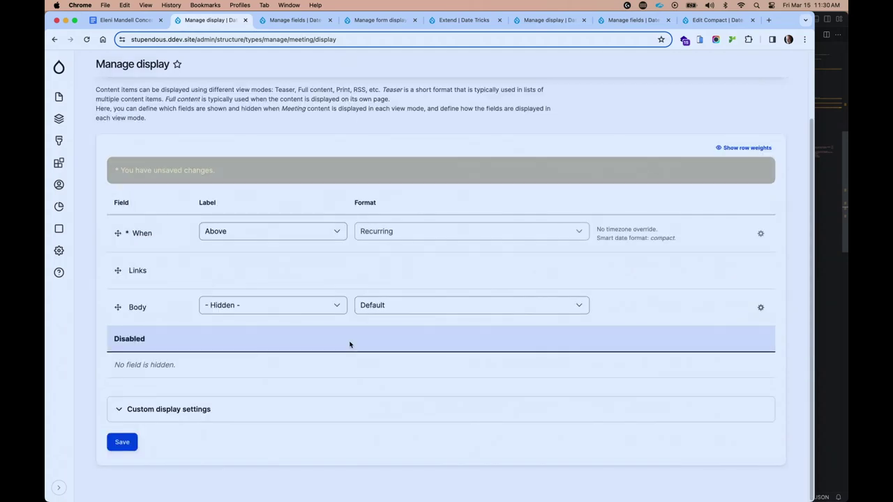
pyautogui.click(122, 442)
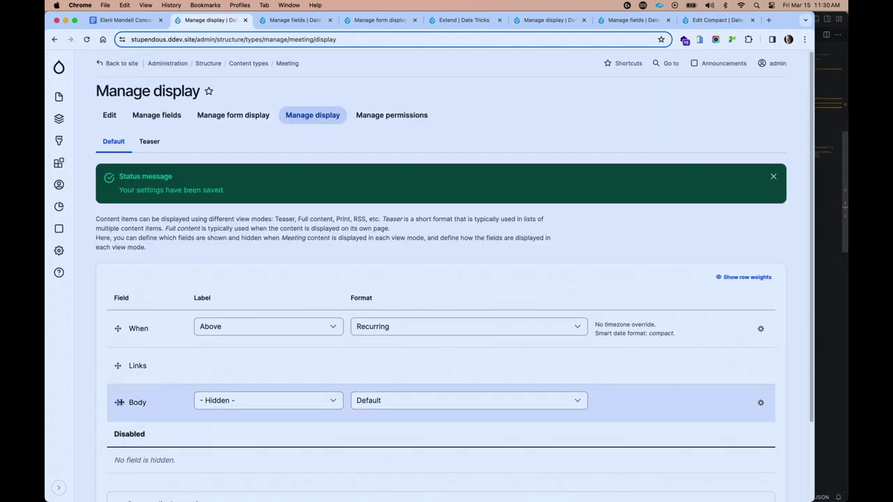
# Start a new Meeting content item and title it Daily Standup.
pyautogui.moveTo(58, 100)
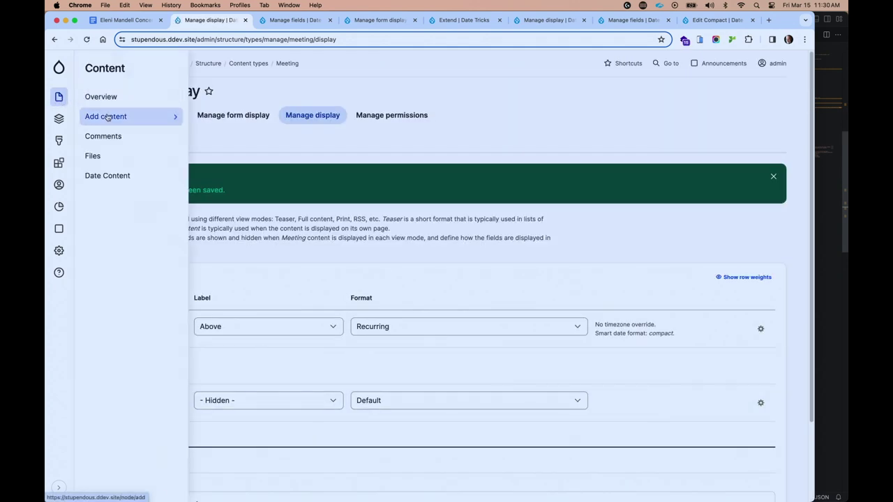
pyautogui.moveTo(139, 118)
pyautogui.click(223, 222)
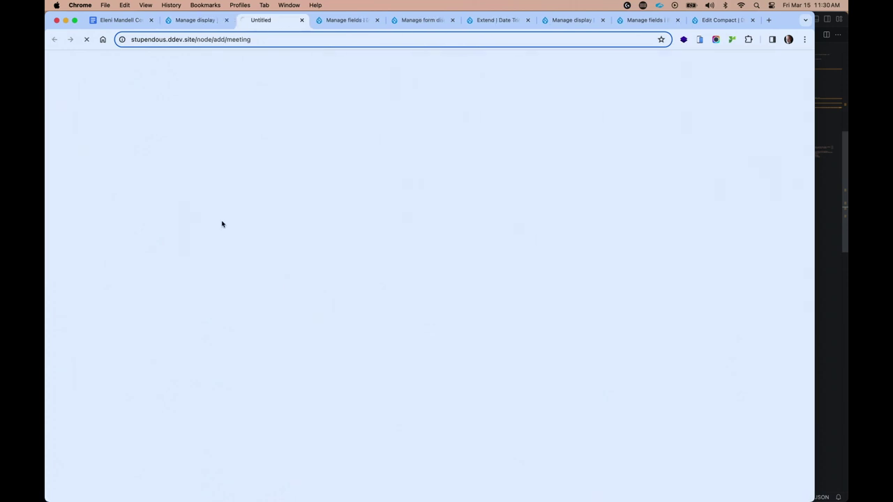
pyautogui.click(226, 134)
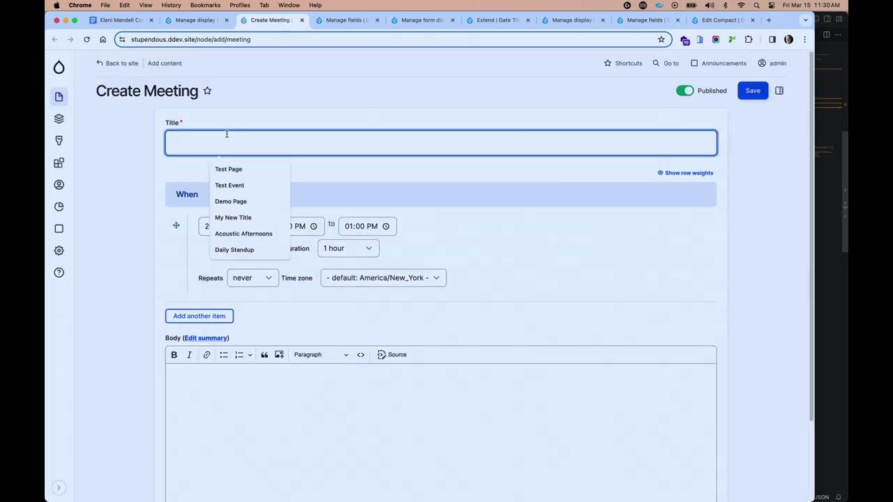
pyautogui.write('Daily Standup')
pyautogui.click(254, 171)
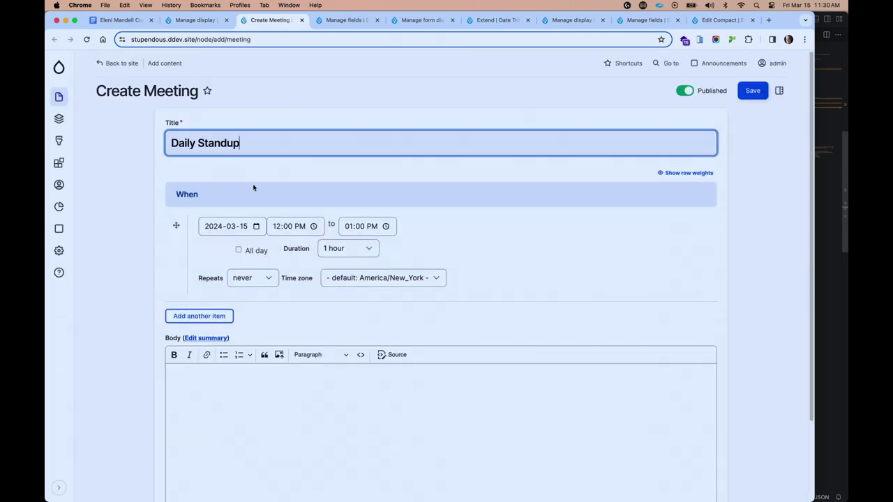
# Schedule the meeting from 2024-03-04 at 10:00 AM with a 15-minute duration, repeating by days.
pyautogui.click(256, 226)
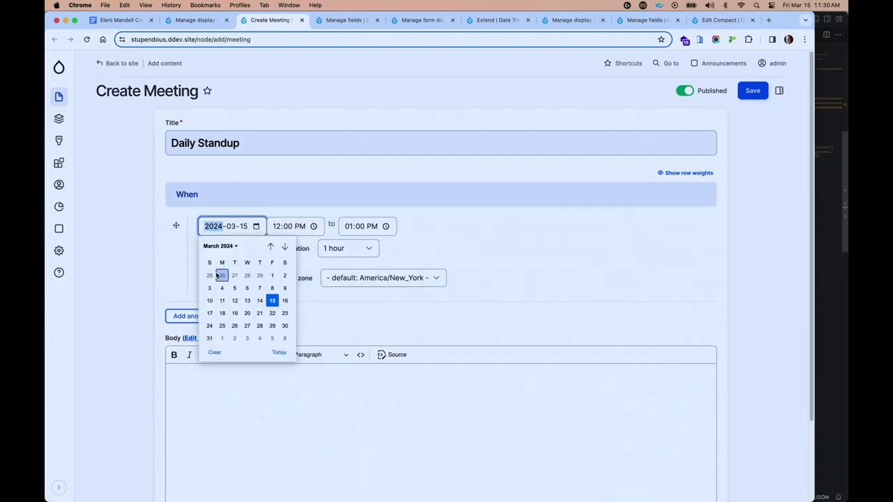
pyautogui.click(222, 288)
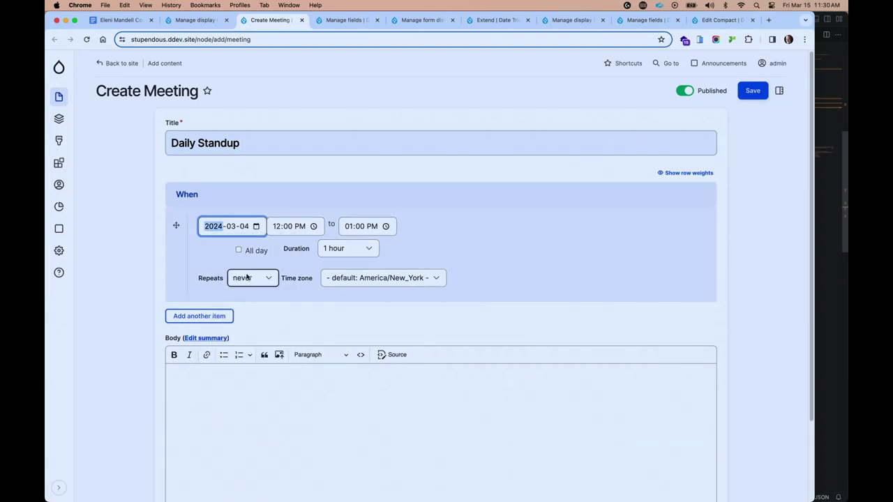
pyautogui.click(247, 277)
pyautogui.click(240, 289)
pyautogui.click(276, 227)
pyautogui.write('10')
pyautogui.press('Tab')
pyautogui.write('a')
pyautogui.click(341, 249)
pyautogui.click(345, 230)
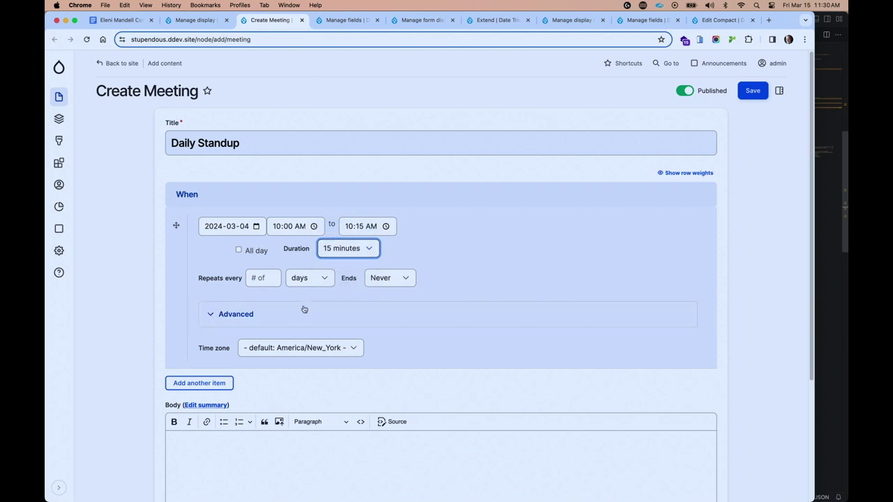
# Limit the meeting's recurrence to Monday through Friday and save the Daily Standup meeting.
pyautogui.click(300, 314)
pyautogui.click(270, 344)
pyautogui.click(286, 345)
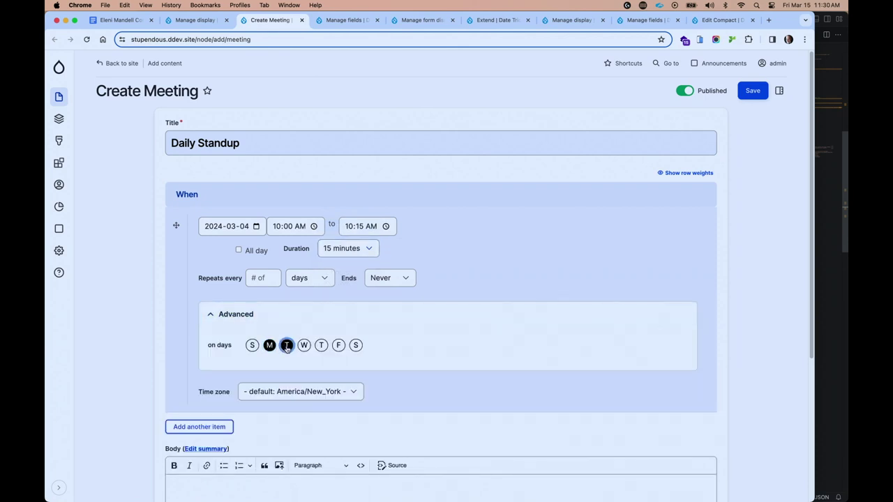
pyautogui.click(304, 345)
pyautogui.click(321, 345)
pyautogui.click(338, 345)
pyautogui.press('Return')
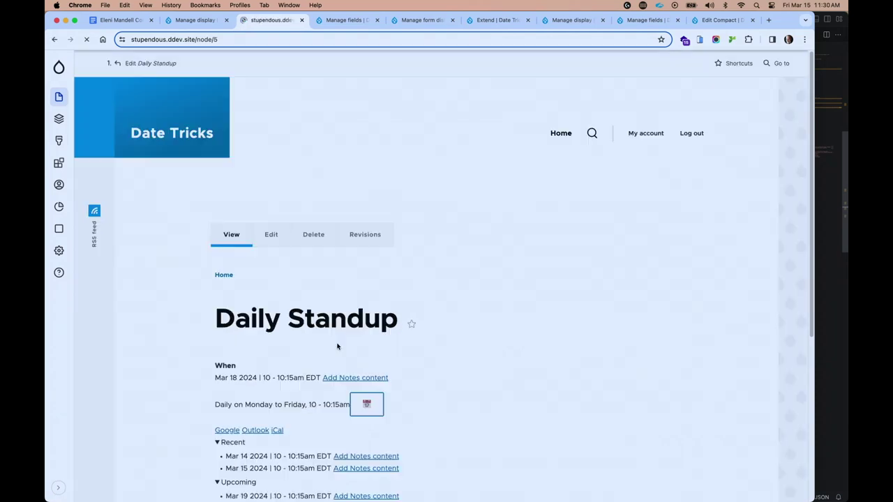
pyautogui.scroll(-5, 384, 362)
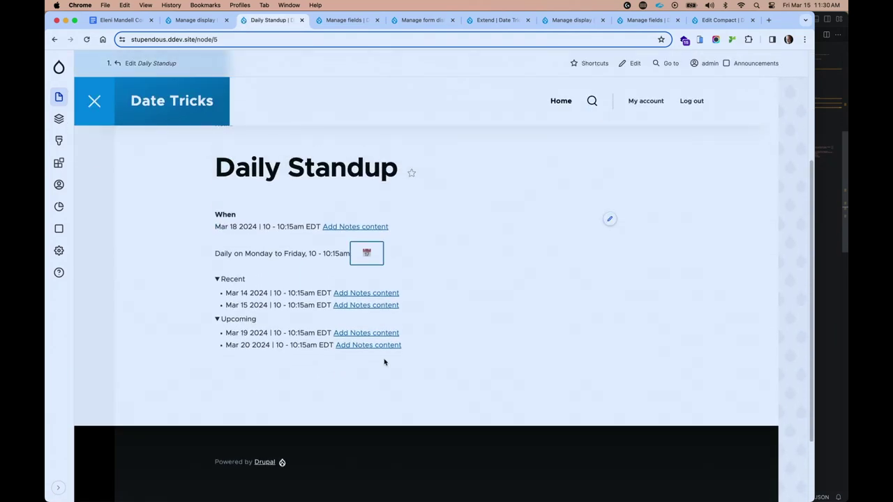
# Set the Meeting's When format to show 3 recent instances and 1 upcoming instance, and save the display settings.
pyautogui.click(198, 22)
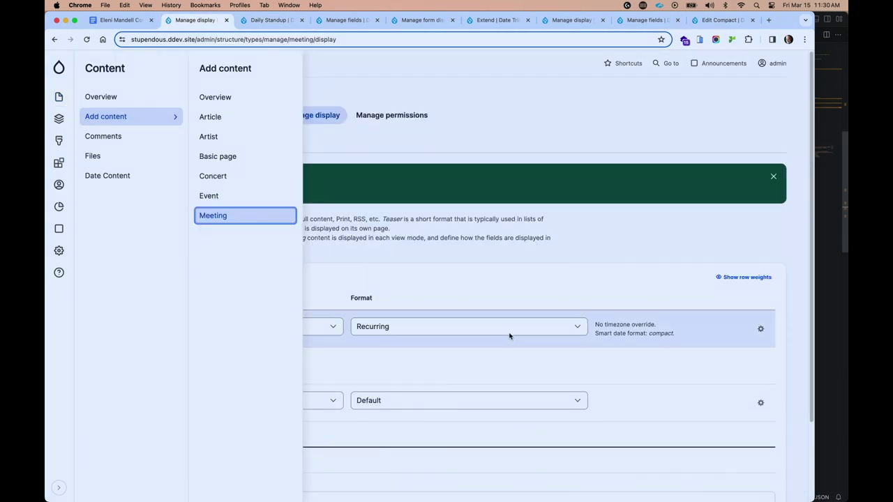
pyautogui.click(760, 331)
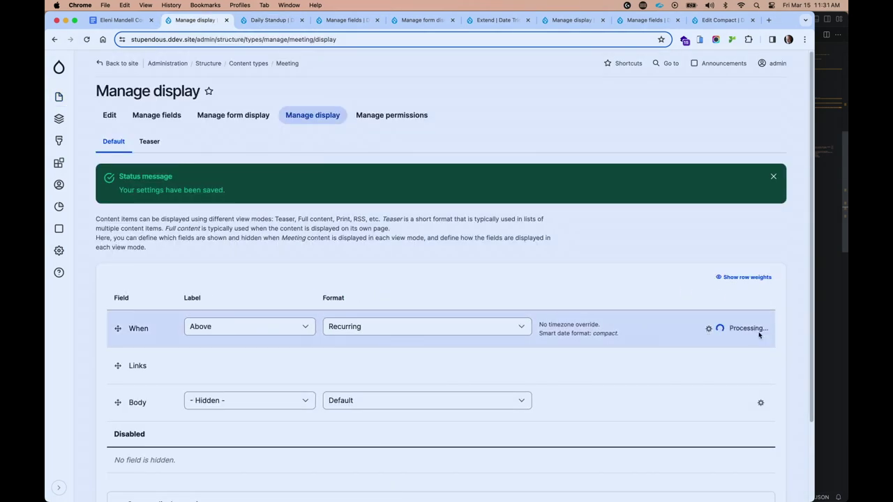
pyautogui.scroll(-10, 754, 328)
pyautogui.click(342, 233)
pyautogui.moveTo(345, 233); pyautogui.dragTo(323, 236)
pyautogui.write('3')
pyautogui.click(343, 280)
pyautogui.moveTo(343, 281); pyautogui.dragTo(336, 282)
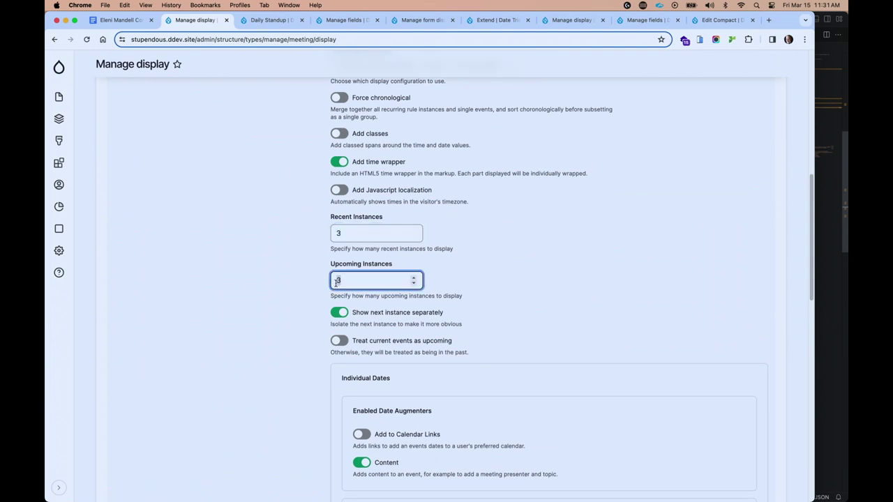
pyautogui.write('1')
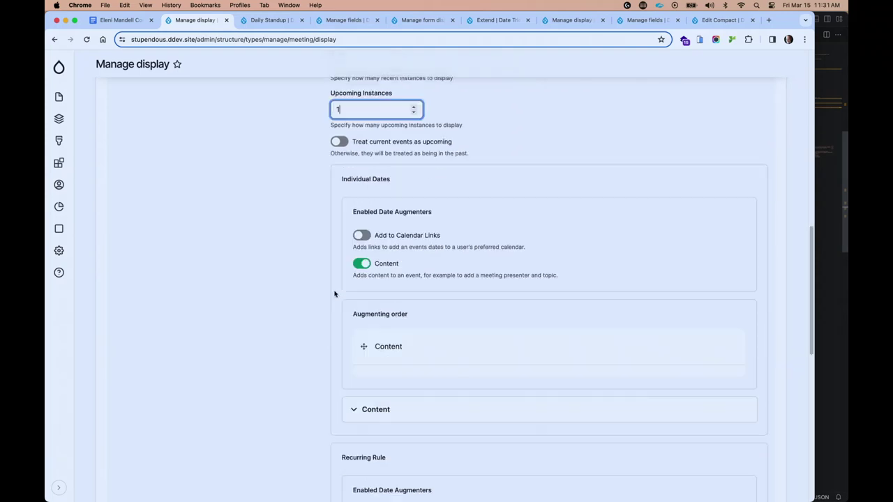
pyautogui.scroll(-10, 331, 293)
pyautogui.click(349, 233)
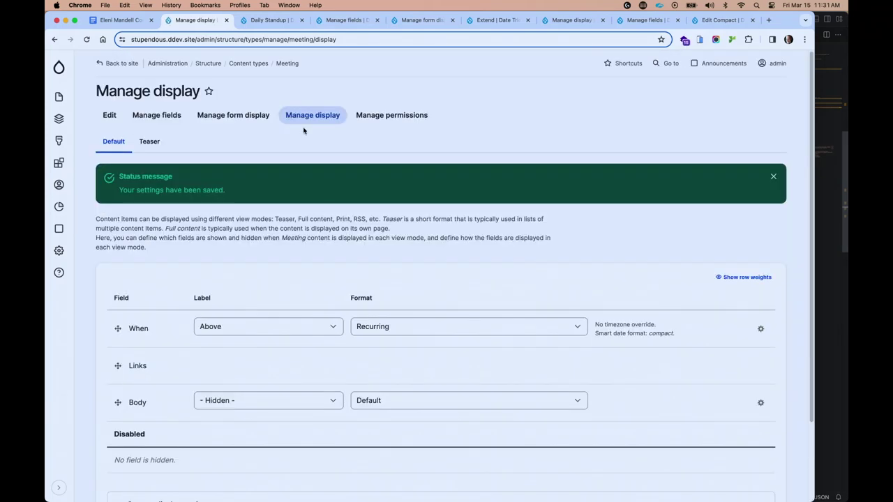
# Reload the Daily Standup page and check the dates listed and the Add to calendar dialog.
pyautogui.click(283, 21)
pyautogui.press('super+r')
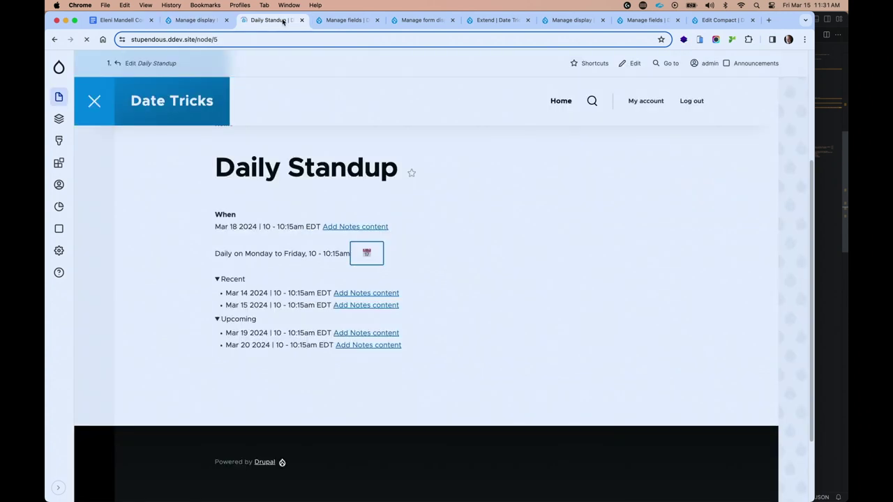
pyautogui.scroll(3, 265, 187)
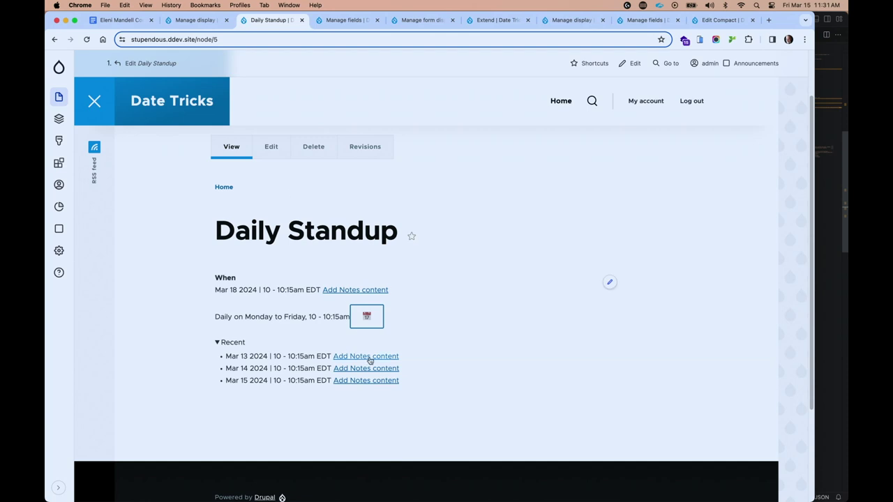
pyautogui.click(367, 319)
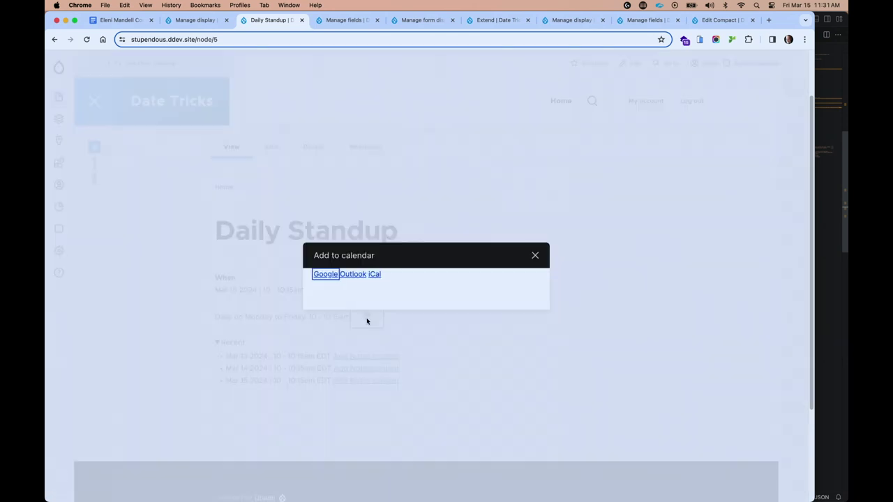
pyautogui.click(535, 257)
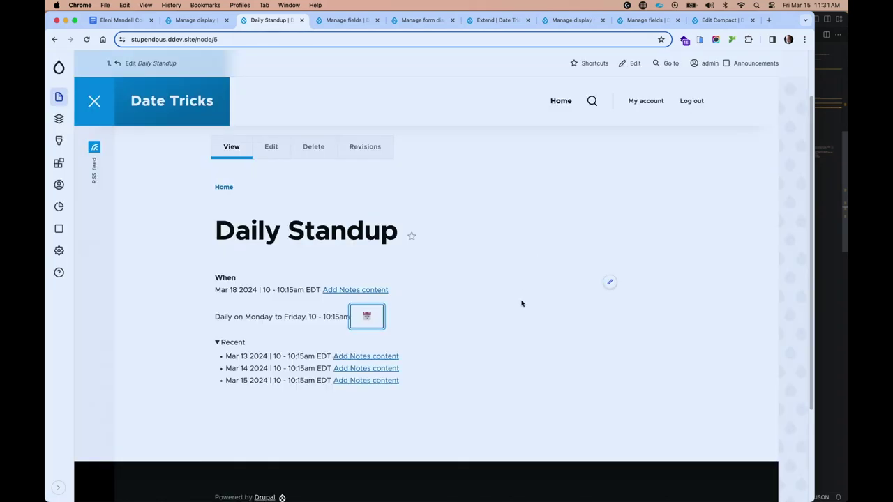
# Add and save notes for the Mar 18 standup using the bulleted list copied from the Eleni Mandell Concert info document.
pyautogui.click(359, 292)
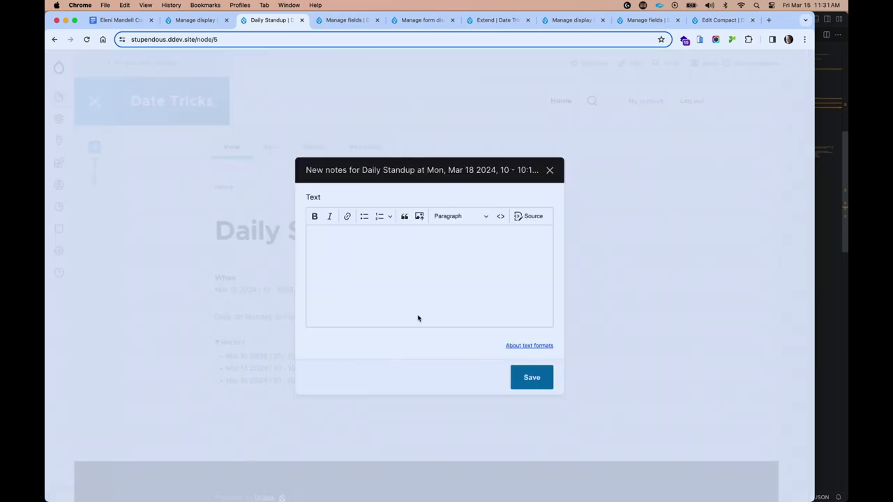
pyautogui.click(120, 19)
pyautogui.moveTo(287, 282); pyautogui.dragTo(560, 360)
pyautogui.press('cmd+c')
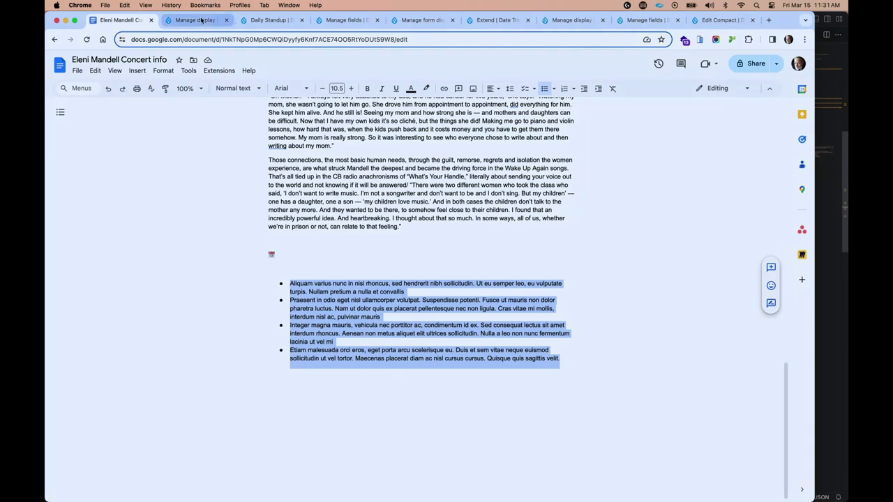
pyautogui.click(288, 23)
pyautogui.click(467, 300)
pyautogui.press('cmd+v')
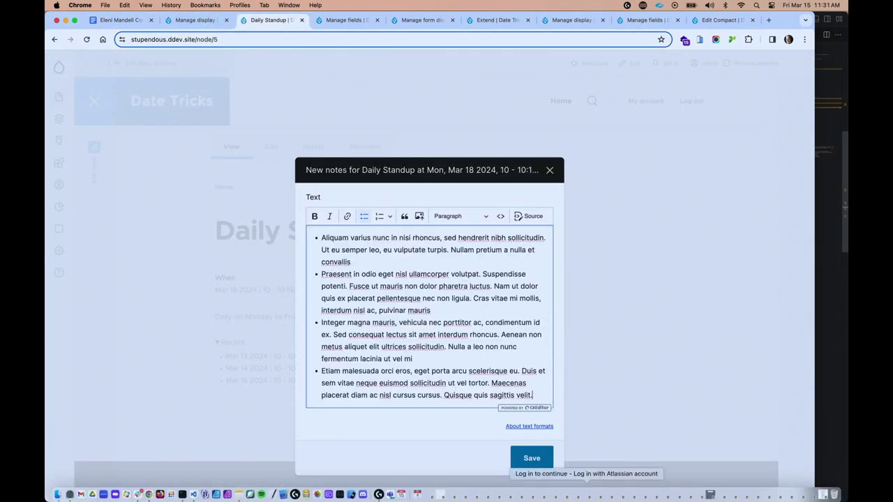
pyautogui.click(525, 463)
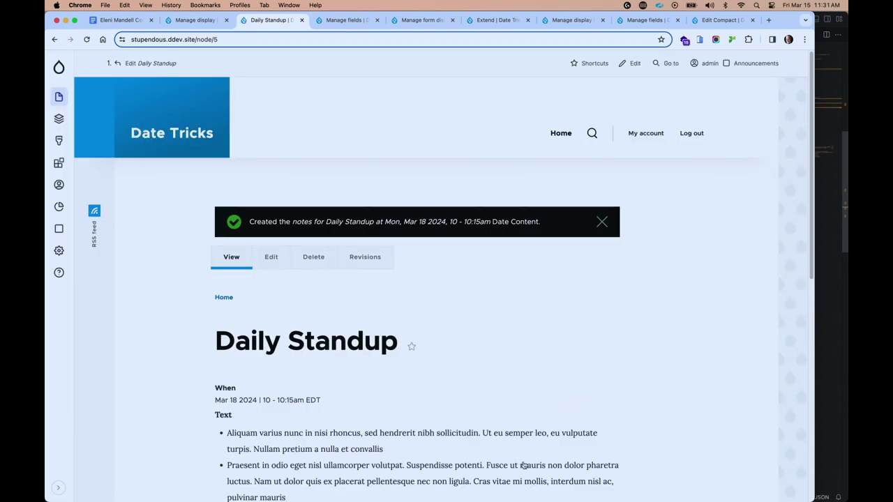
pyautogui.scroll(-5, 501, 301)
pyautogui.scroll(-2, 501, 301)
pyautogui.scroll(3, 502, 301)
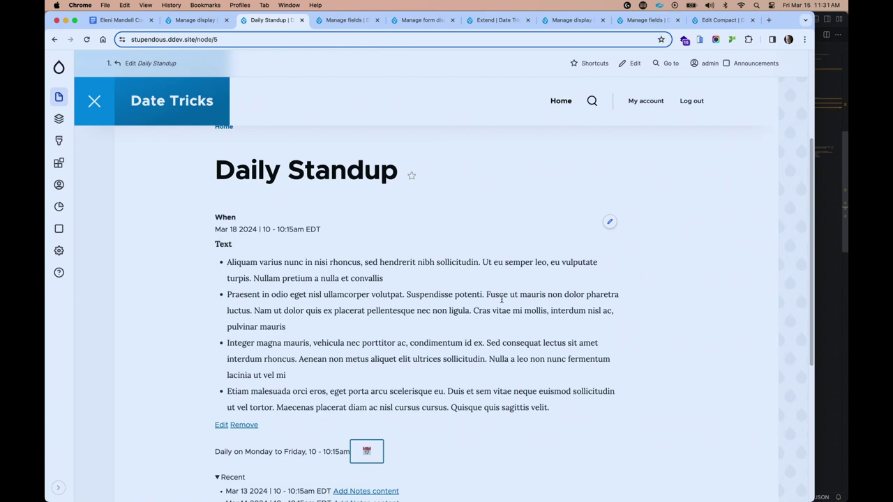
# Download the Daily Standup recurrence as an iCal file and add it to the Home calendar in the Calendar app.
pyautogui.click(372, 450)
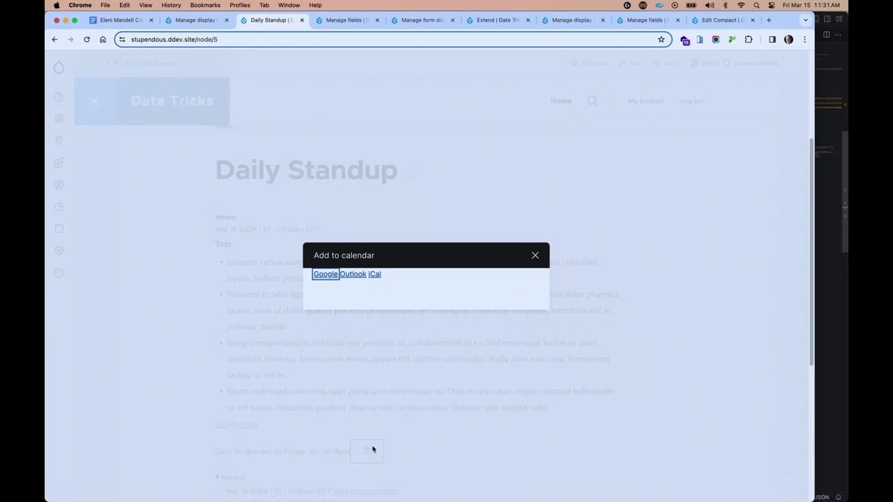
pyautogui.click(375, 274)
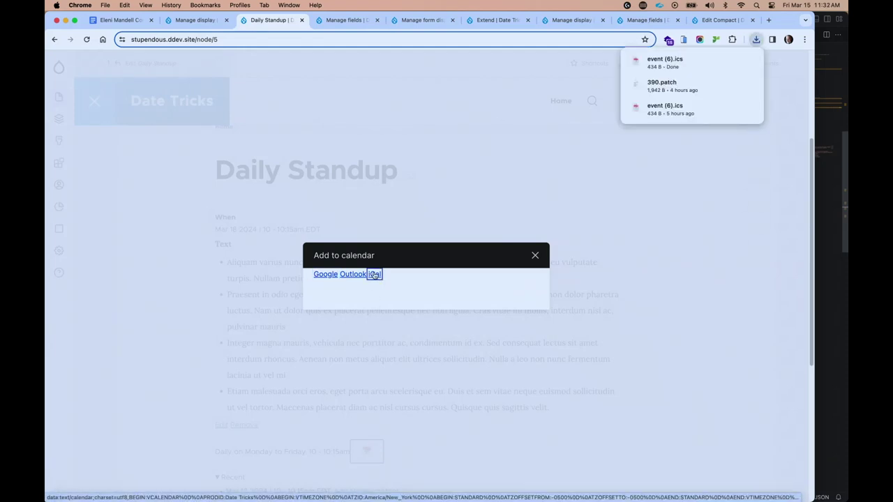
pyautogui.click(663, 68)
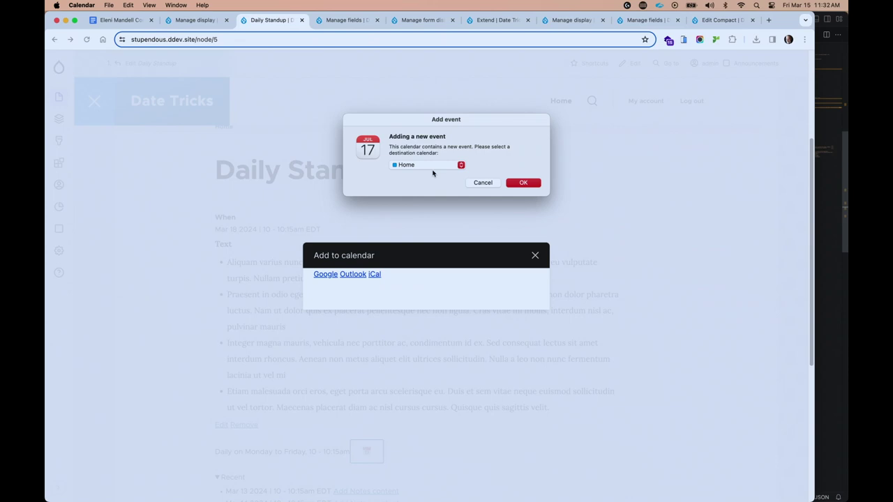
pyautogui.click(519, 183)
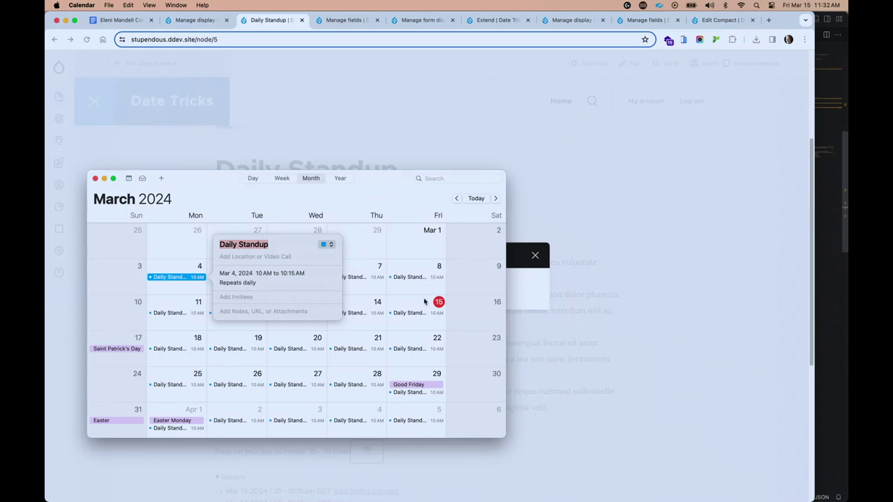
pyautogui.click(406, 247)
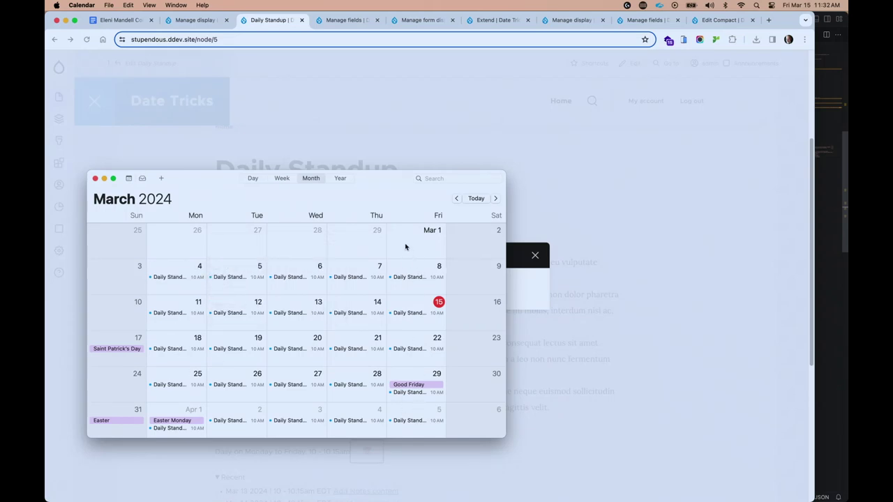
# Delete all occurrences of the Daily Standup from the Calendar app, quit it, and close the site's Add to calendar dialog.
pyautogui.click(170, 278)
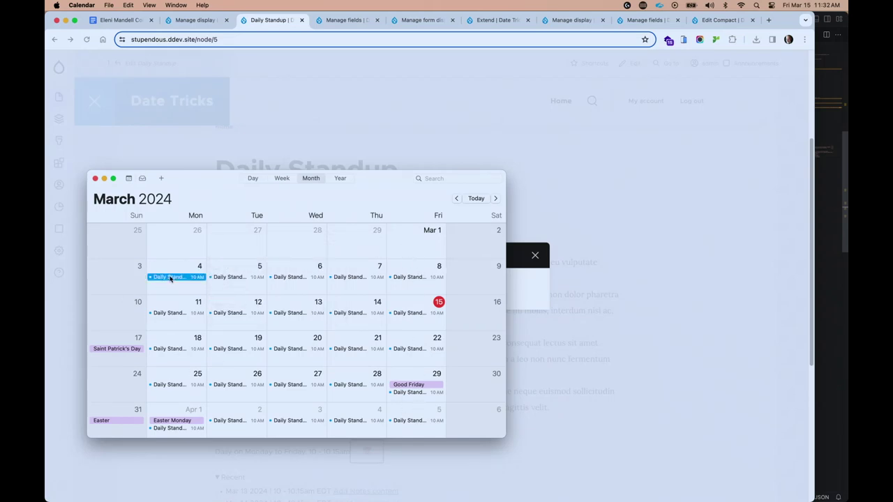
pyautogui.rightClick(170, 279)
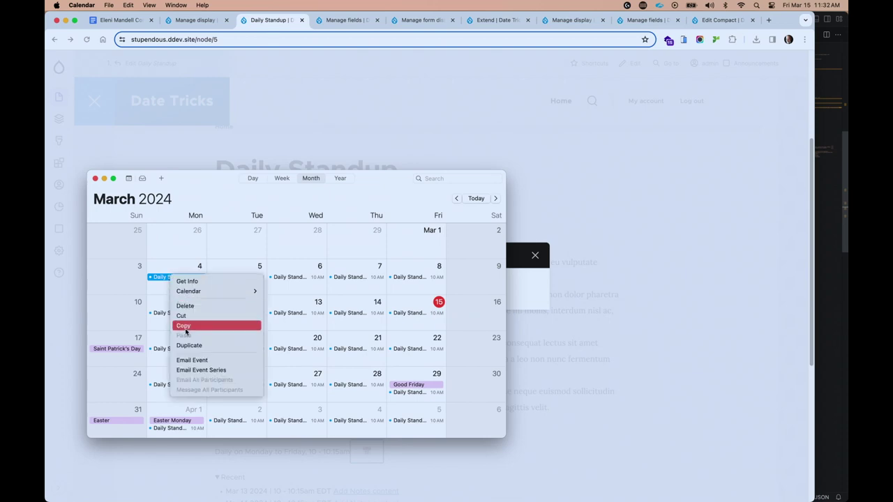
pyautogui.click(187, 307)
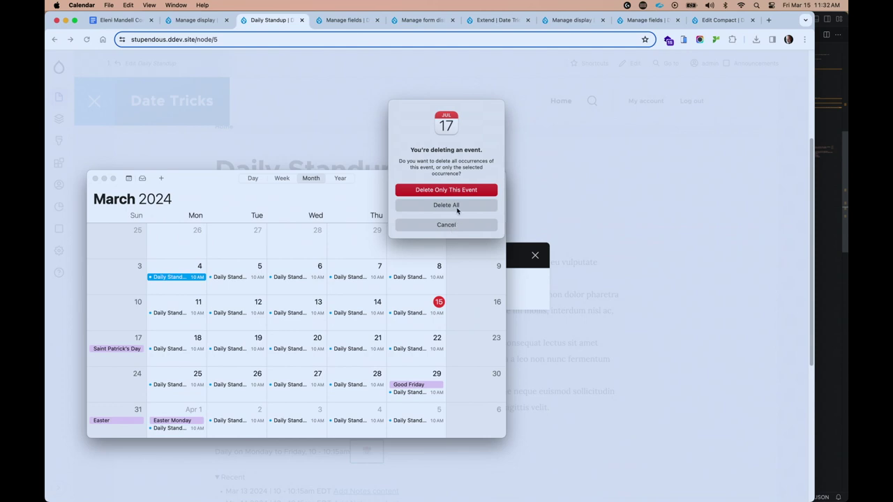
pyautogui.click(455, 206)
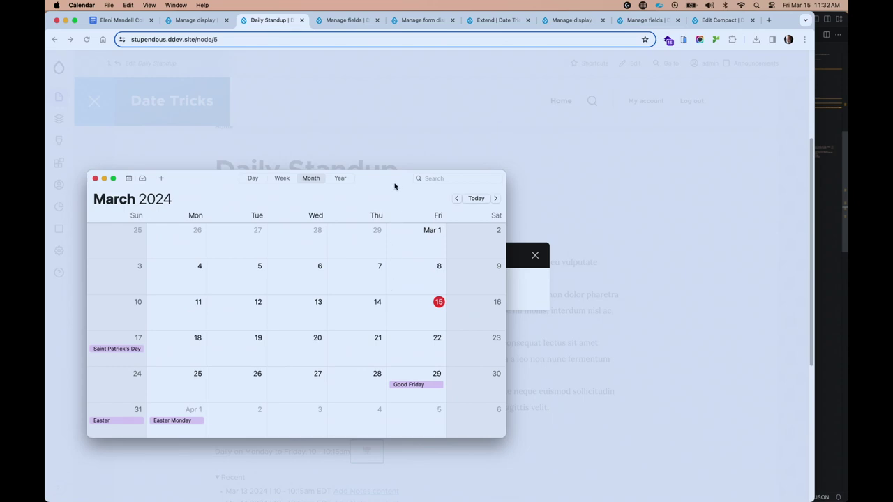
pyautogui.press('super+q')
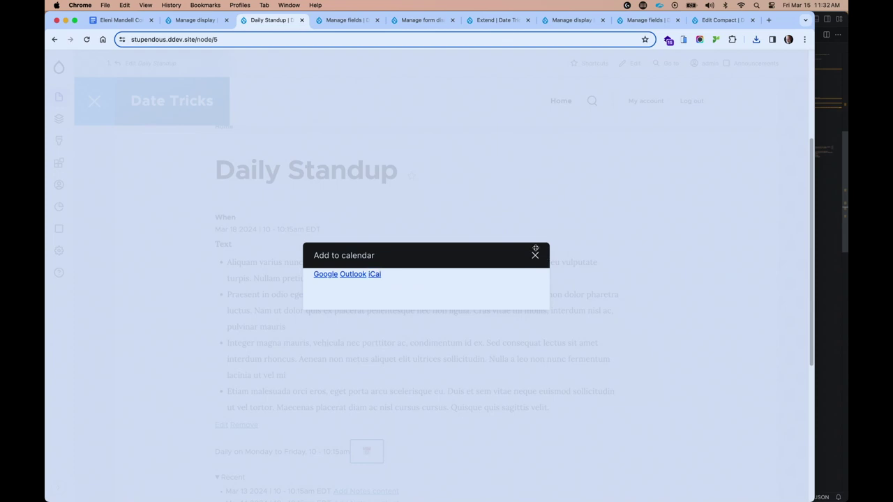
pyautogui.click(535, 255)
pyautogui.hotkey('ctrl', 'Right')
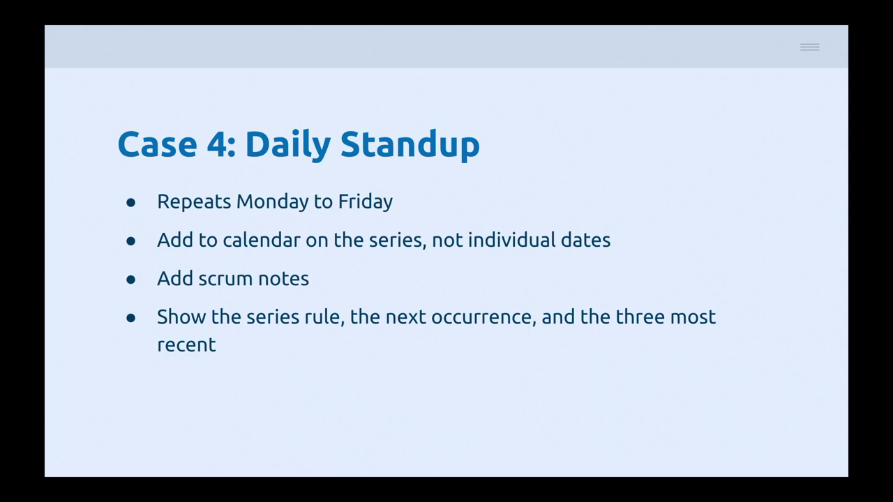
pyautogui.hotkey('ctrl', 'Left')
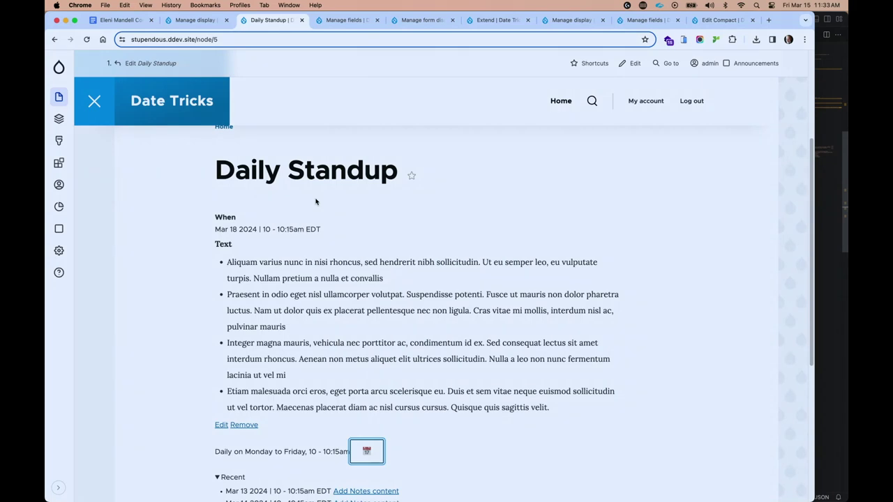
# Open the site's events/calendar page and look through the events in the March 2024 month view.
pyautogui.moveTo(196, 39); pyautogui.dragTo(217, 40)
pyautogui.write('events/cal')
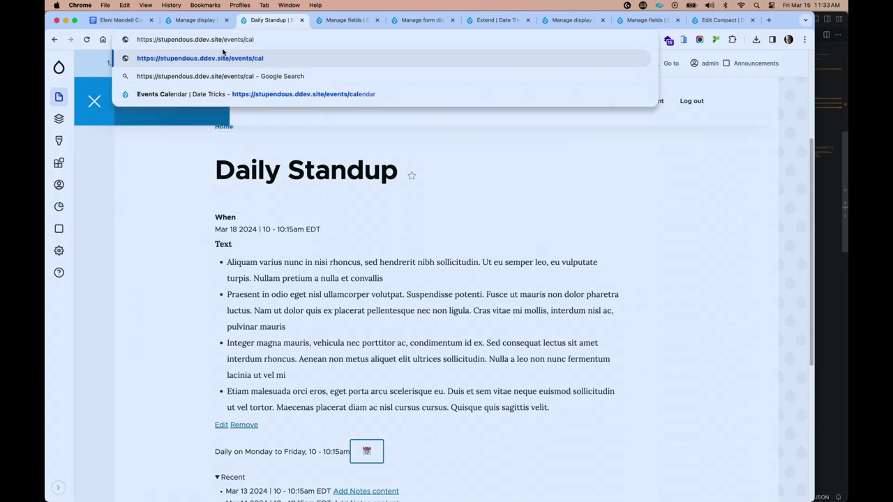
pyautogui.click(240, 93)
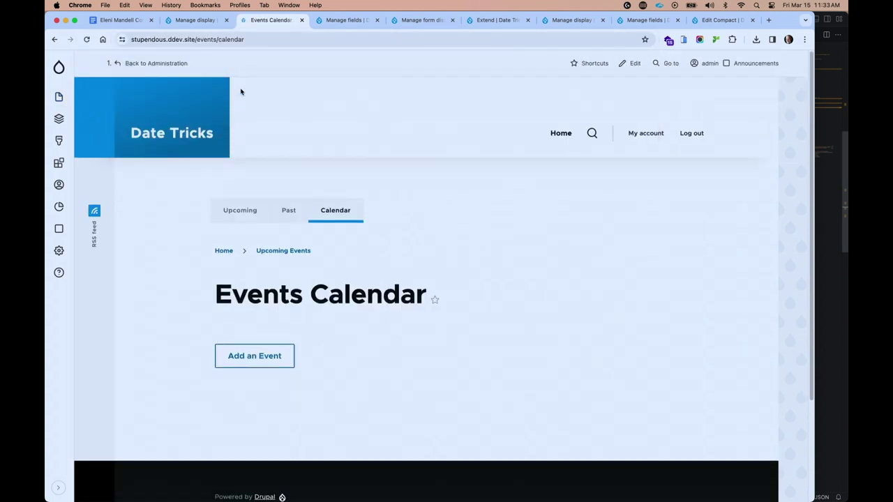
pyautogui.scroll(-2, 333, 142)
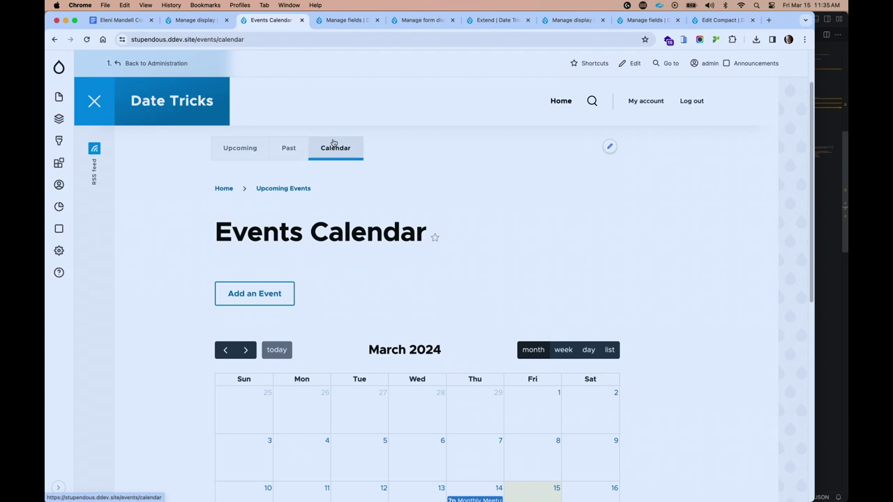
pyautogui.scroll(-8, 331, 259)
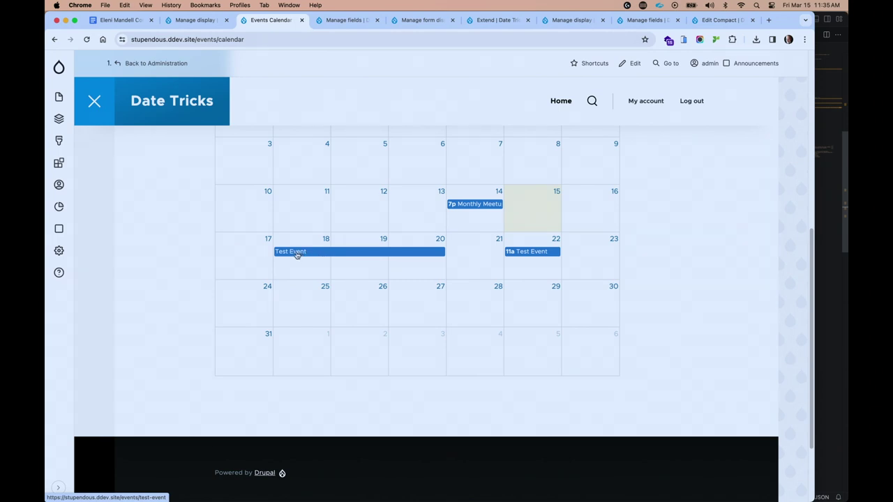
# Open the Mar 18–20 Test Event from the calendar and review its When dates in the edit form.
pyautogui.click(296, 254)
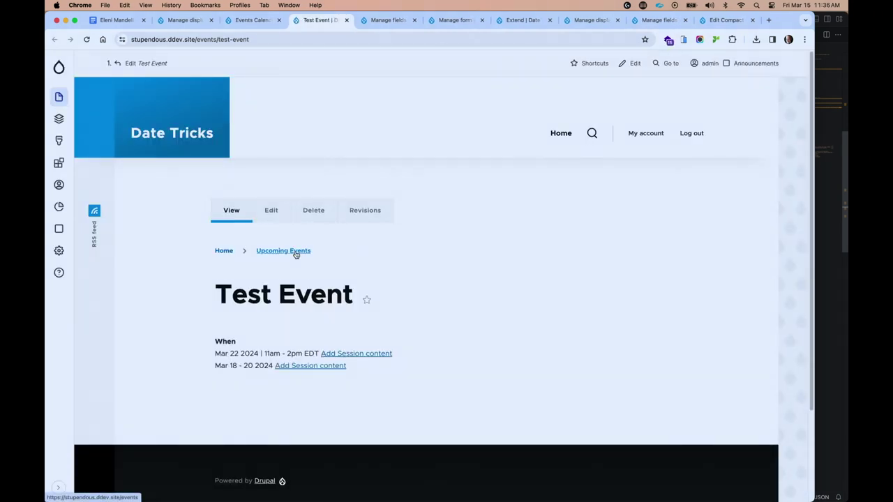
pyautogui.click(271, 210)
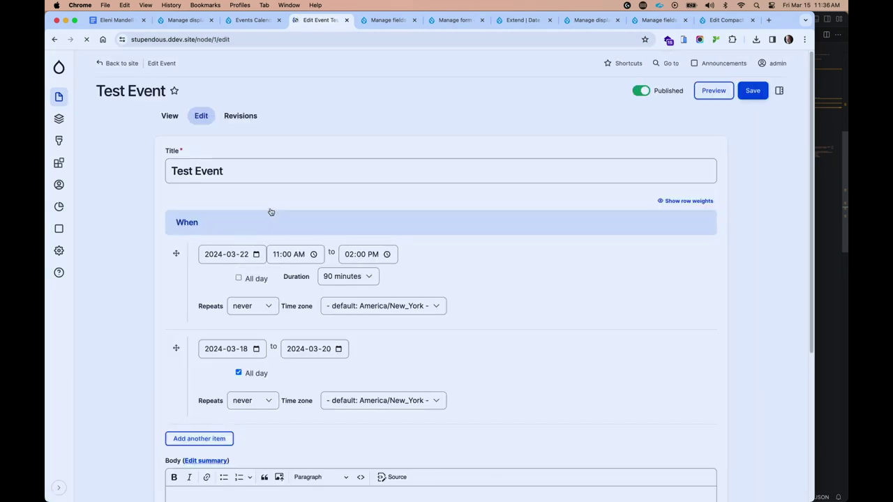
pyautogui.scroll(-1, 271, 212)
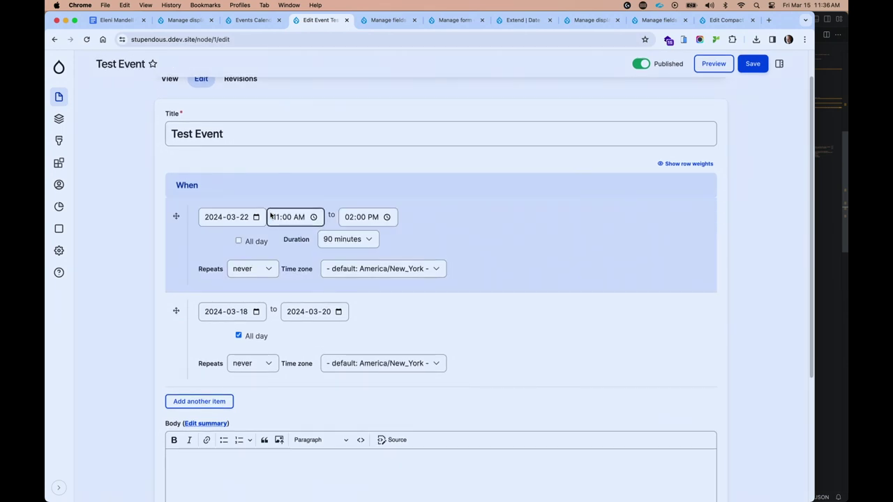
pyautogui.scroll(1, 271, 216)
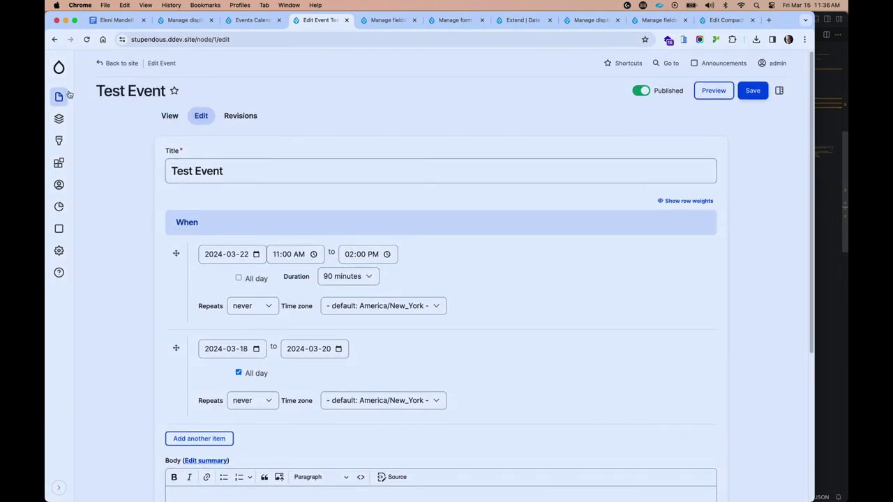
# Open the Acoustic Afternoons concert for editing from the site's content list and bring up its recurring date instances.
pyautogui.moveTo(65, 98)
pyautogui.click(59, 98)
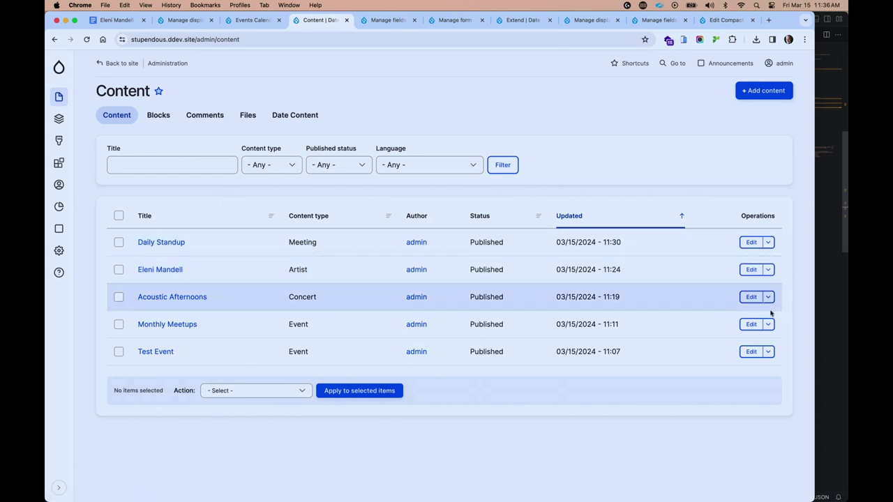
pyautogui.click(752, 297)
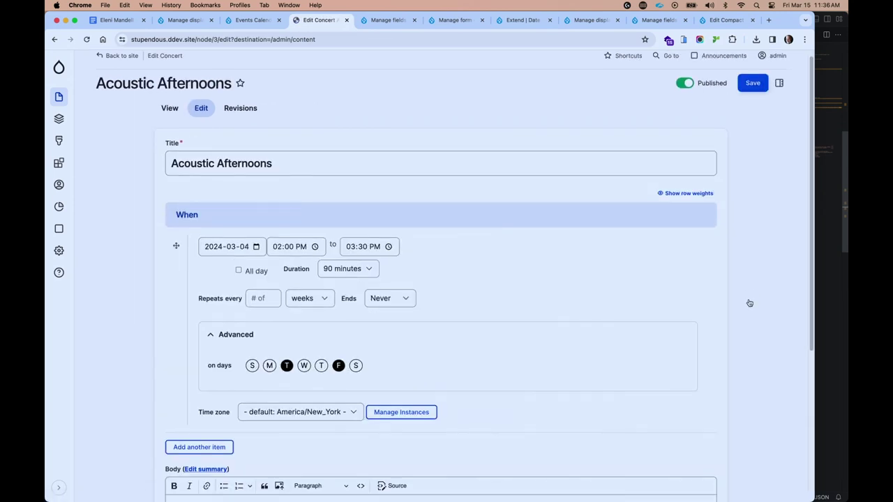
pyautogui.scroll(-2, 748, 302)
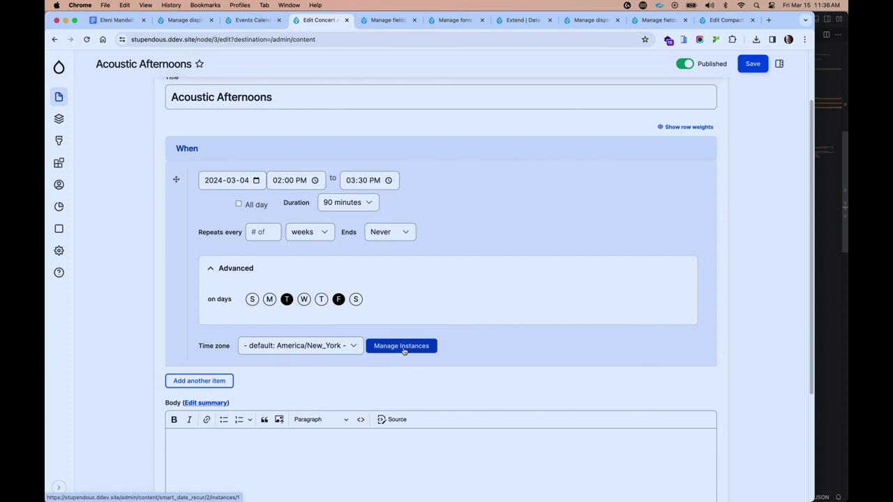
pyautogui.click(403, 349)
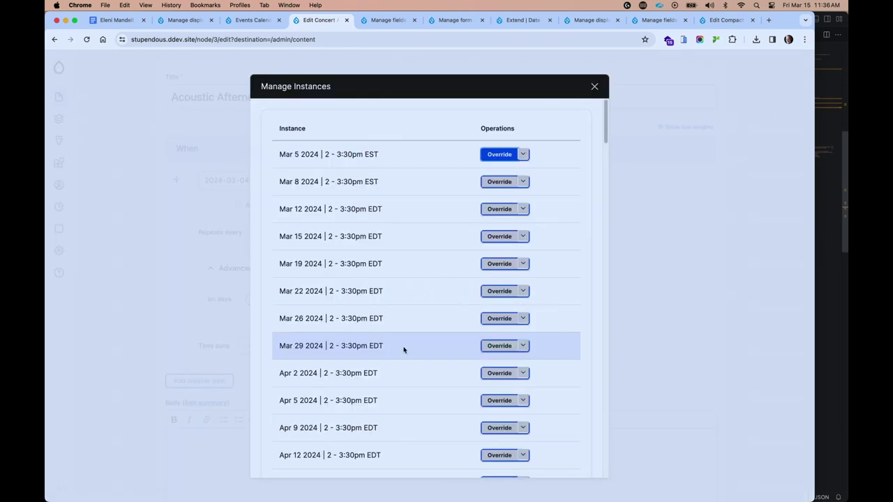
# Remove the Mar 12 2024 instance from the Acoustic Afternoons recurrence and confirm the removal.
pyautogui.click(524, 209)
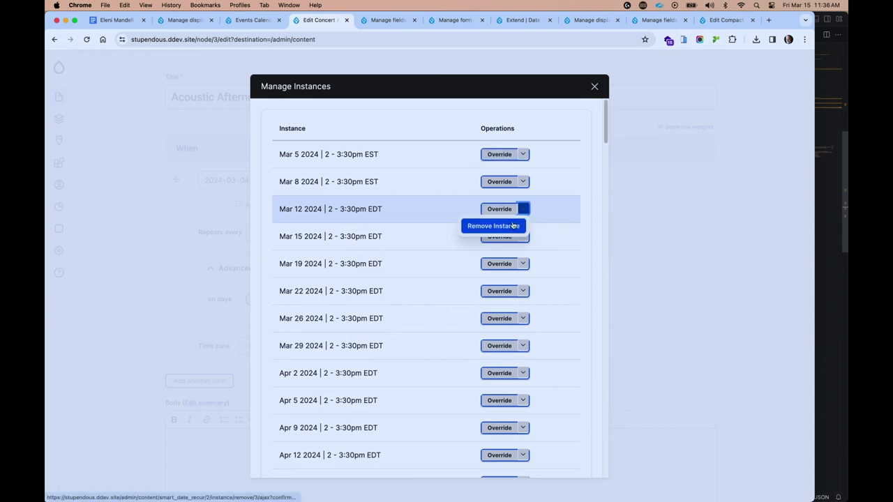
pyautogui.click(512, 226)
pyautogui.click(293, 329)
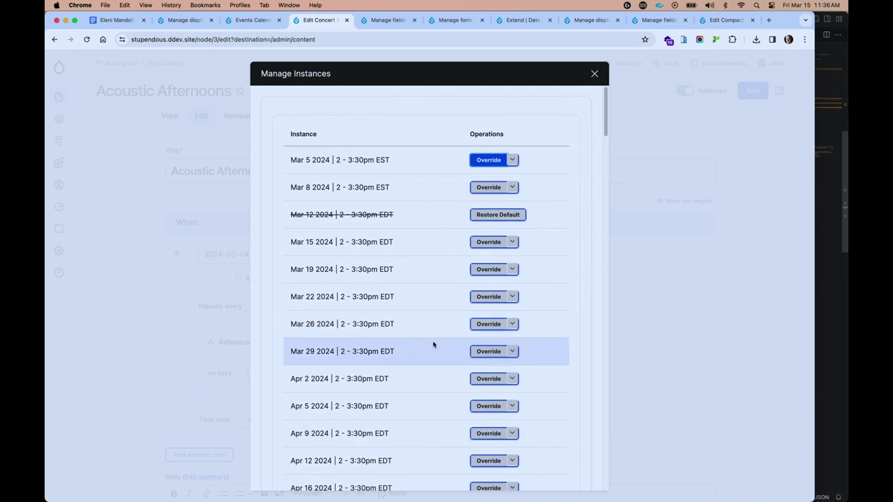
# Override the Mar 26 2024 instance to start at 3:00 PM, save it, and close the instance manager.
pyautogui.click(499, 324)
pyautogui.click(413, 235)
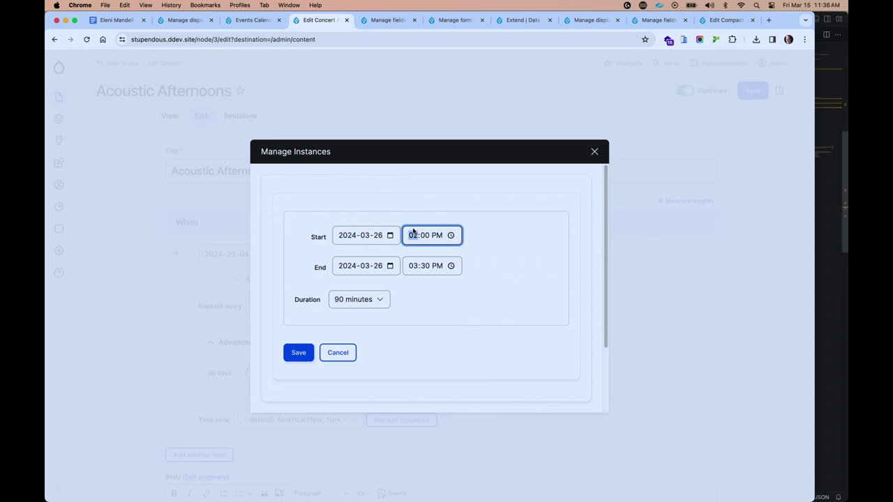
pyautogui.write('3')
pyautogui.click(299, 352)
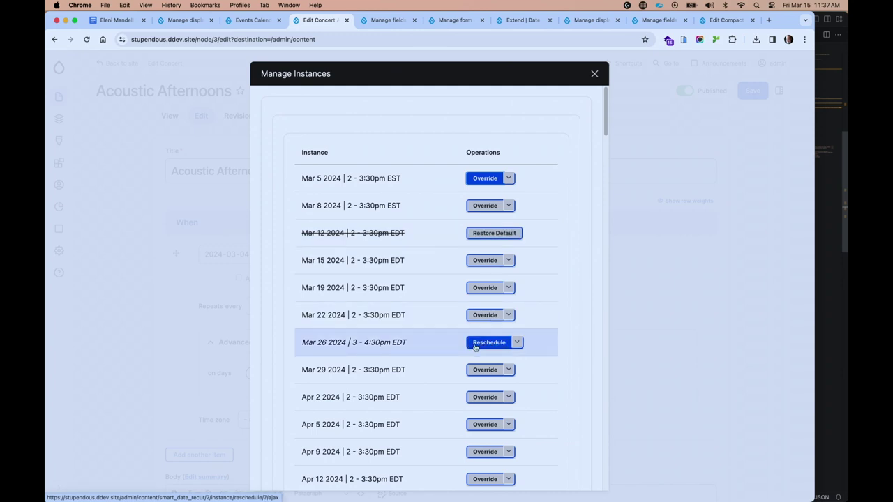
pyautogui.click(517, 342)
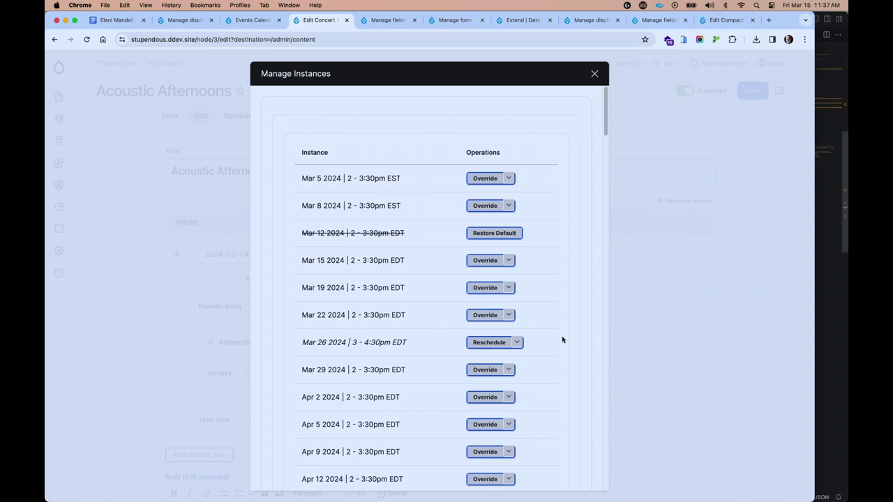
pyautogui.click(594, 74)
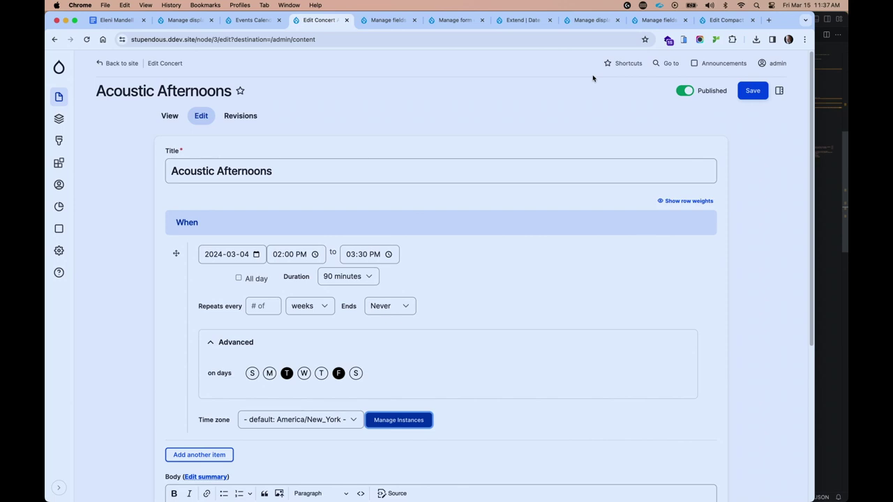
# View the Acoustic Afternoons page and check its current, recent and upcoming dates.
pyautogui.click(252, 21)
pyautogui.click(319, 21)
pyautogui.click(170, 116)
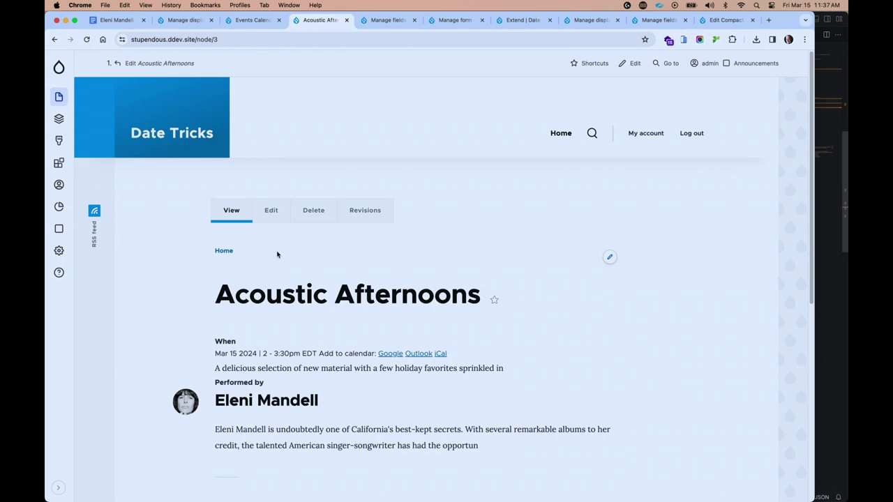
pyautogui.scroll(-4, 278, 254)
pyautogui.scroll(-1, 277, 264)
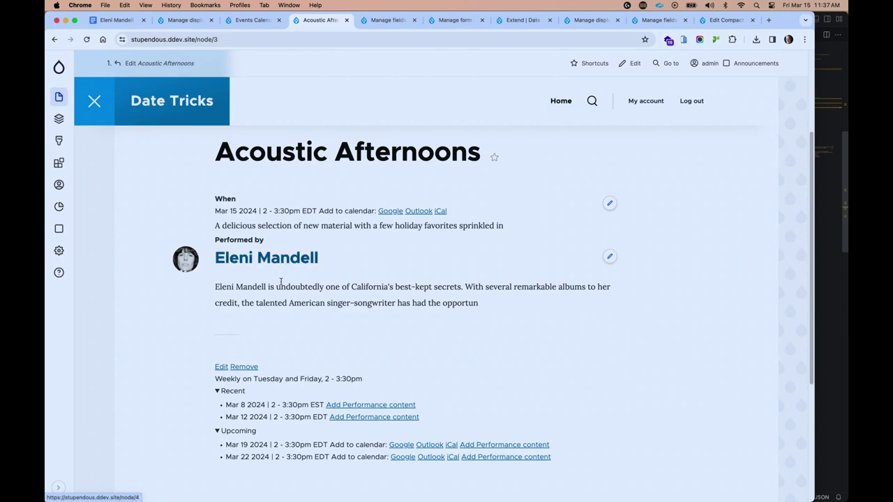
pyautogui.scroll(-2, 291, 397)
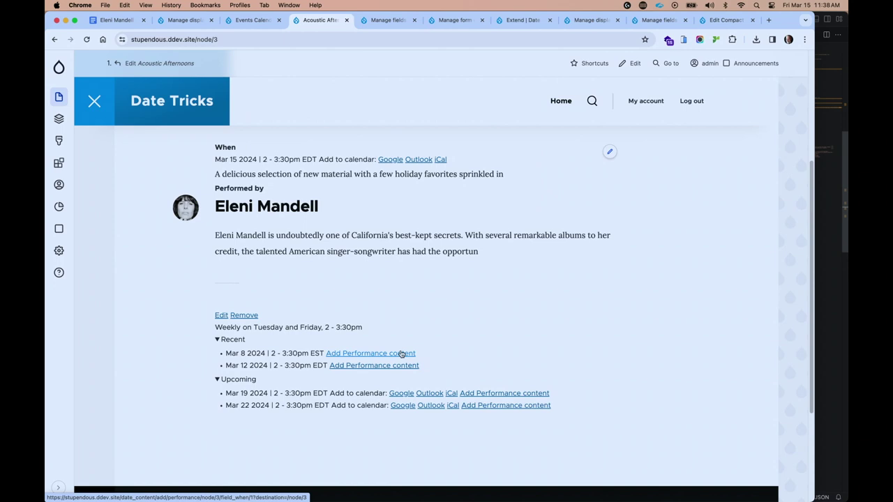
pyautogui.click(217, 380)
pyautogui.click(217, 380)
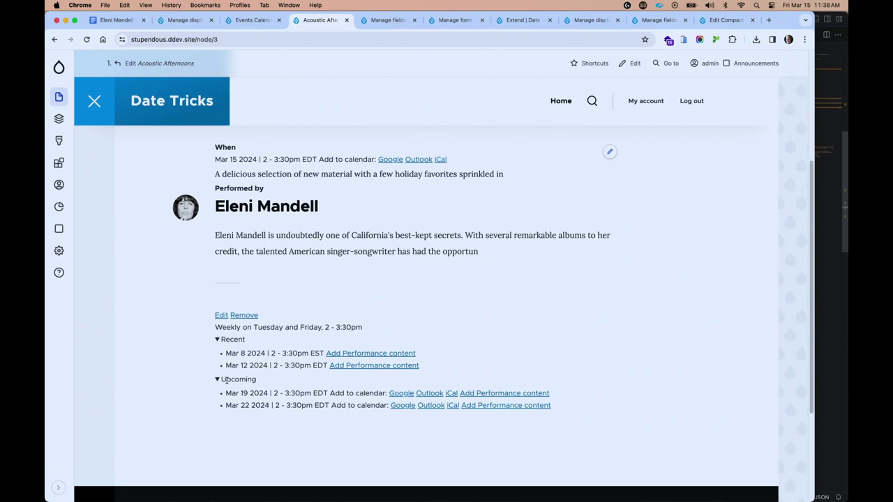
pyautogui.hotkey('ctrl', 'Right')
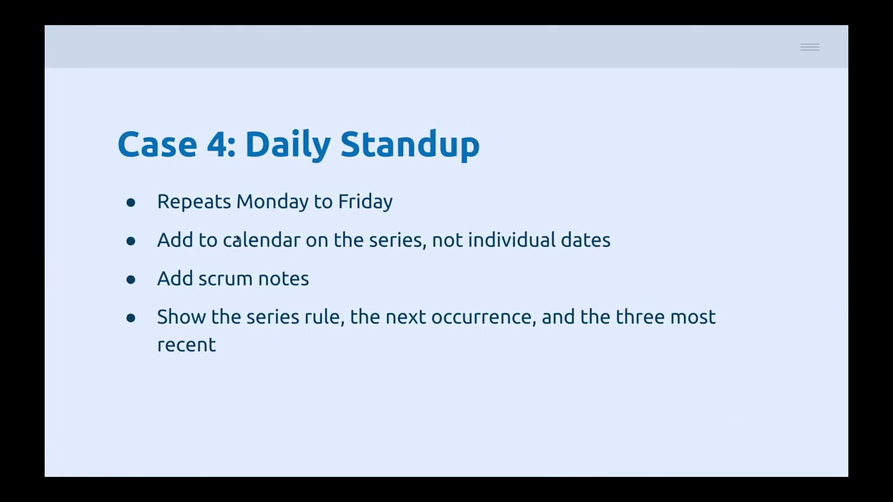
pyautogui.press('Right')
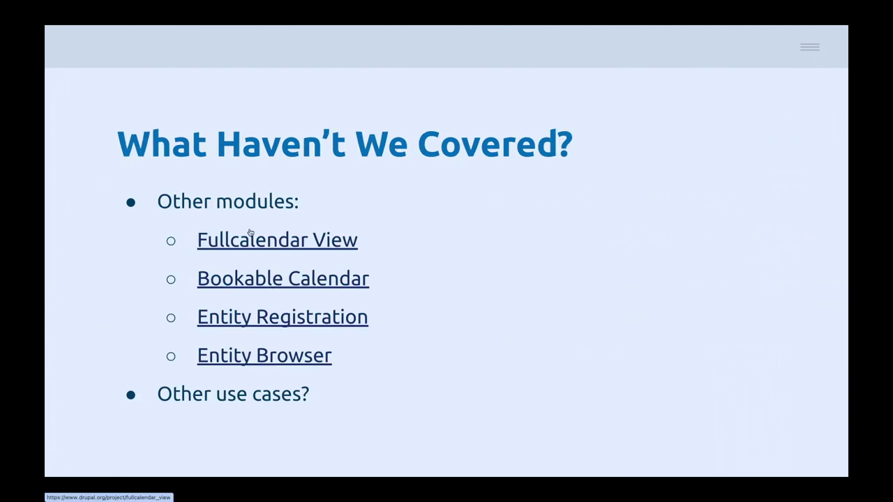